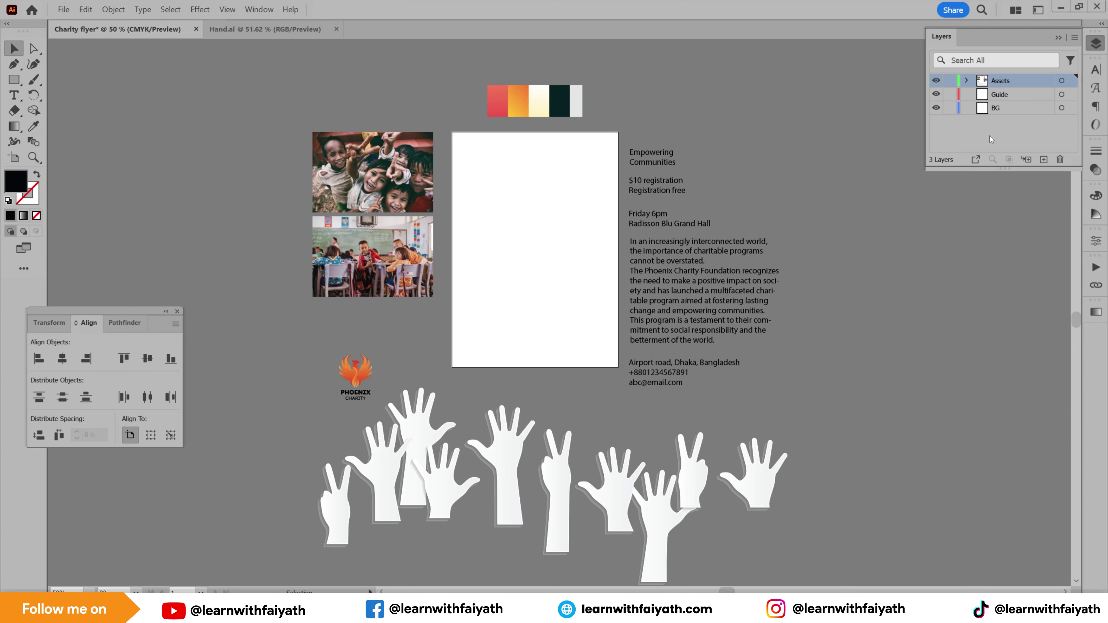
# On the BG layer, draw a black rectangle that covers the whole artboard and fit its left edge to the artboard.
pyautogui.click(1004, 109)
pyautogui.click(13, 81)
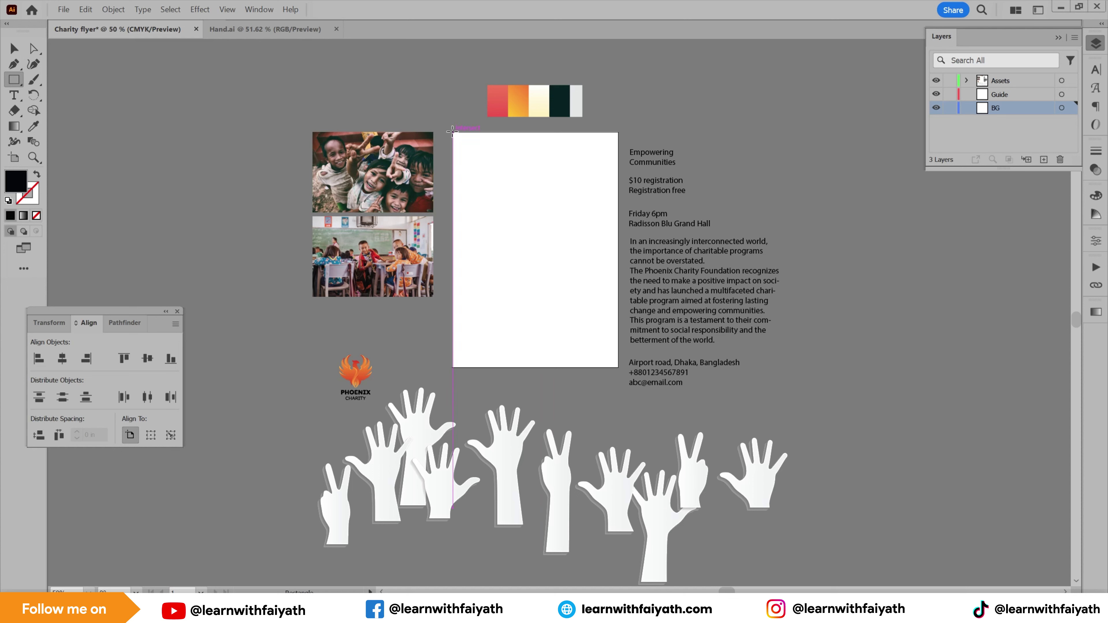
pyautogui.moveTo(452, 131); pyautogui.dragTo(618, 366)
pyautogui.press('v')
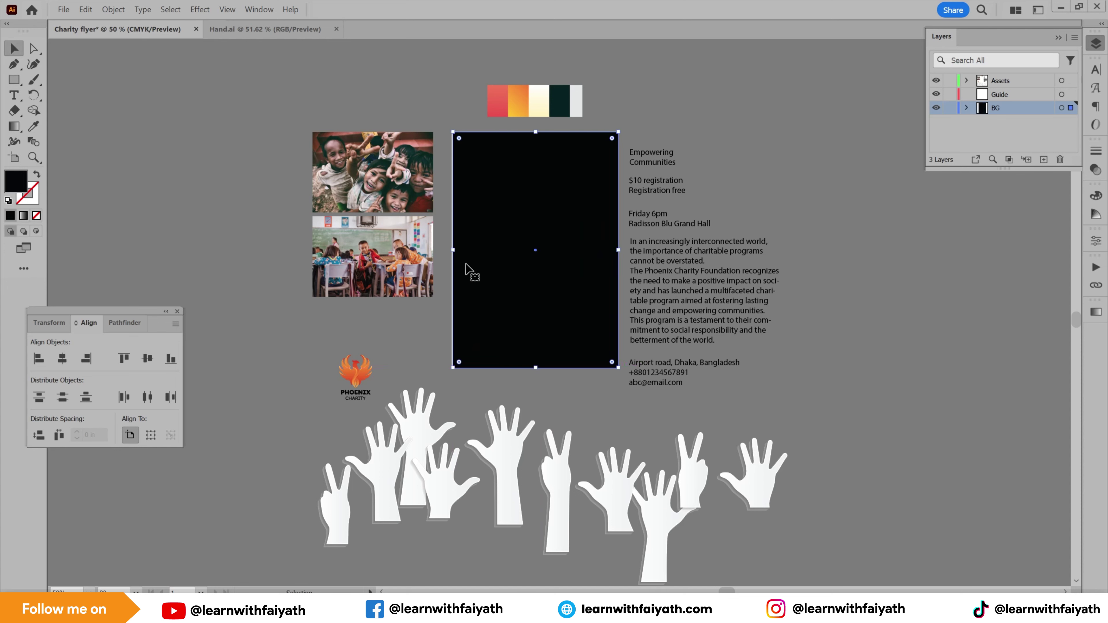
pyautogui.moveTo(454, 251); pyautogui.dragTo(452, 252)
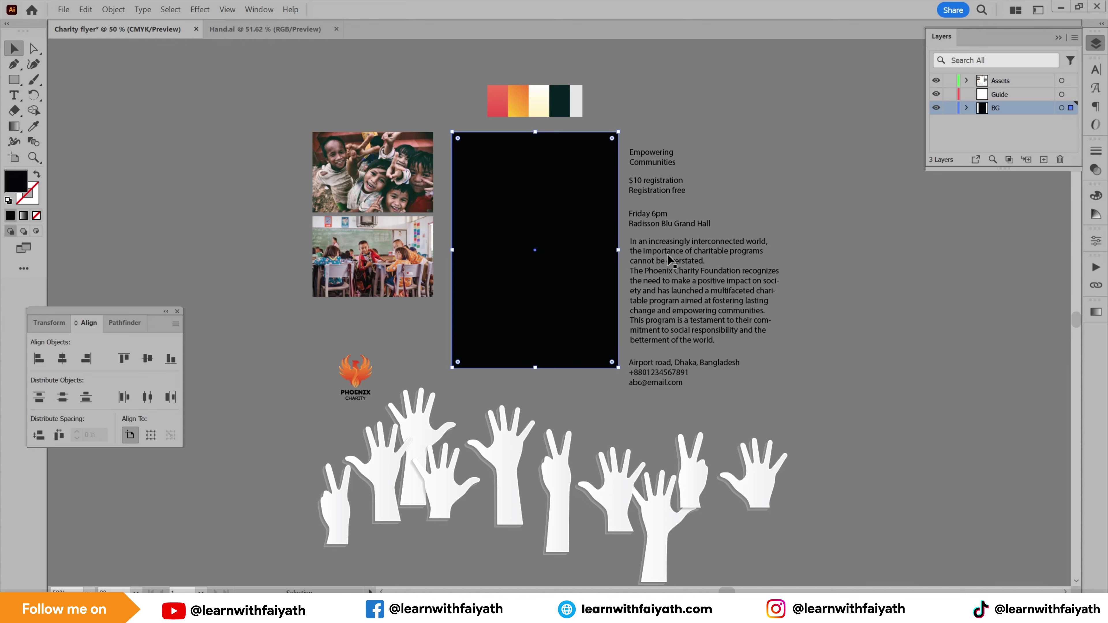
# Centre the black rectangle vertically on the artboard and lock the BG layer.
pyautogui.click(813, 246)
pyautogui.click(570, 241)
pyautogui.click(145, 359)
pyautogui.click(949, 108)
# On the Guide layer, draw a rectangle that matches the artboard's edges.
pyautogui.moveTo(496, 156); pyautogui.dragTo(714, 309)
pyautogui.hotkey('ctrl', '0')
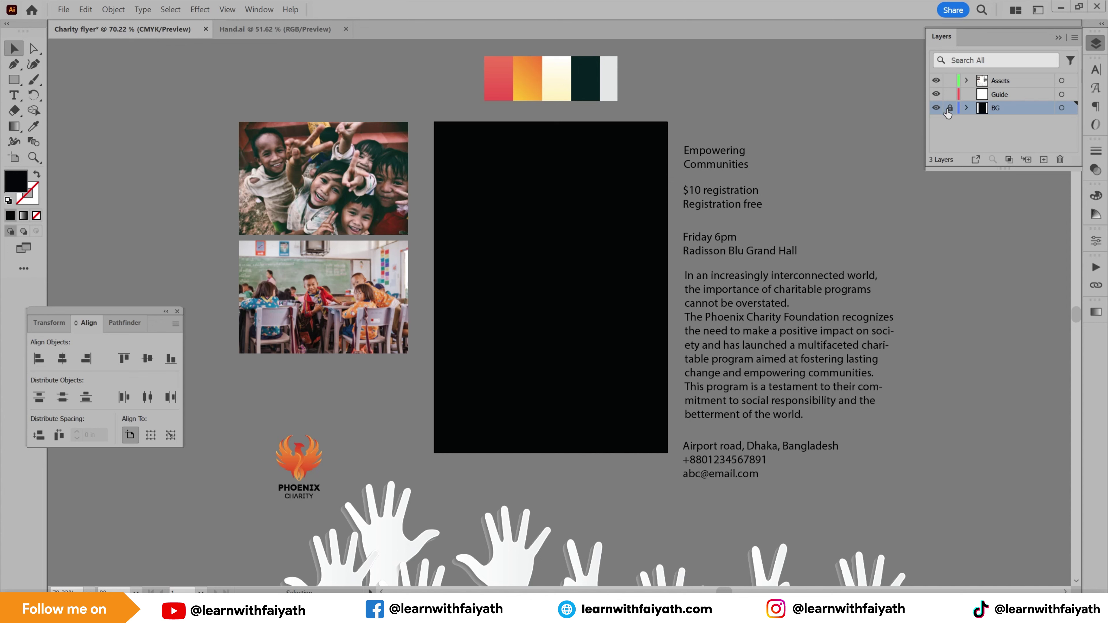
pyautogui.click(988, 96)
pyautogui.click(14, 79)
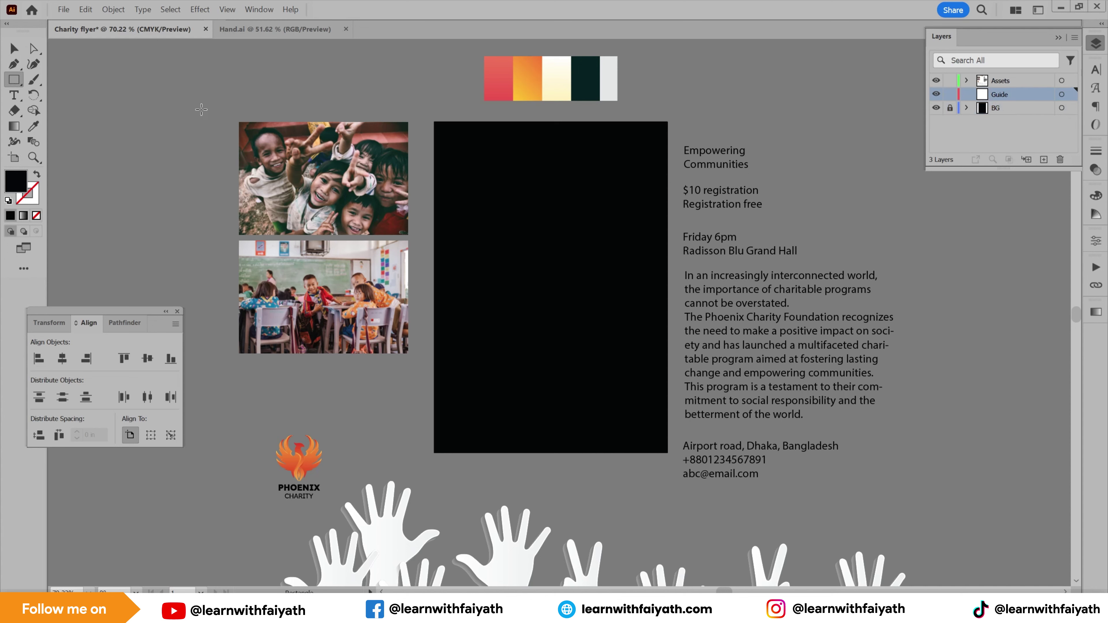
pyautogui.moveTo(433, 121)
pyautogui.mouseDown()
pyautogui.moveTo(591, 315)
pyautogui.moveTo(758, 457)
pyautogui.moveTo(667, 453)
pyautogui.mouseUp()
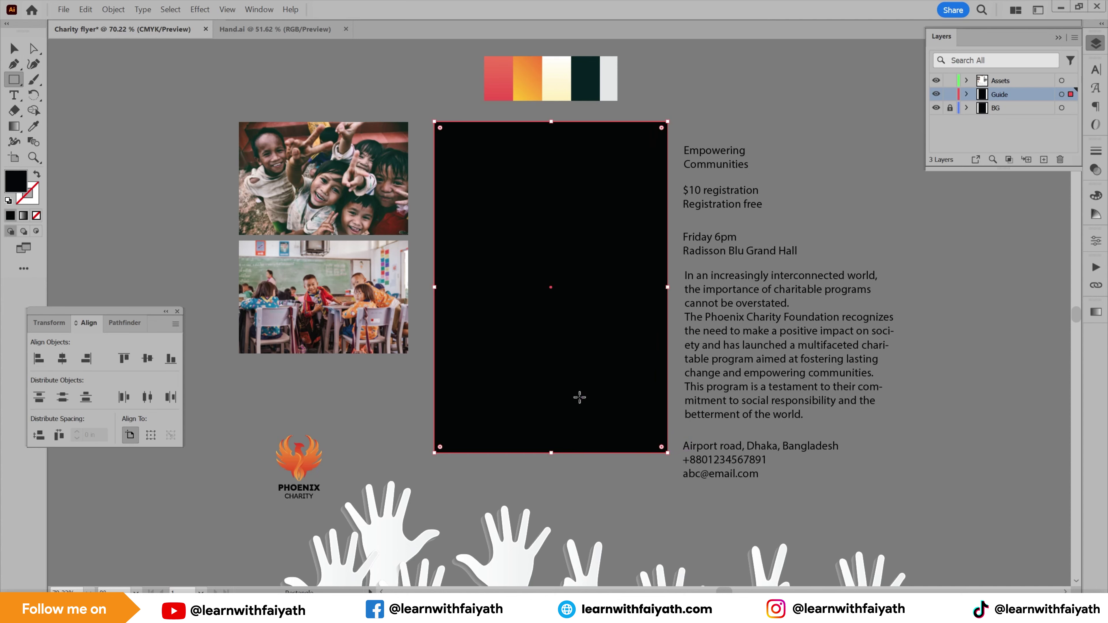
pyautogui.press('v')
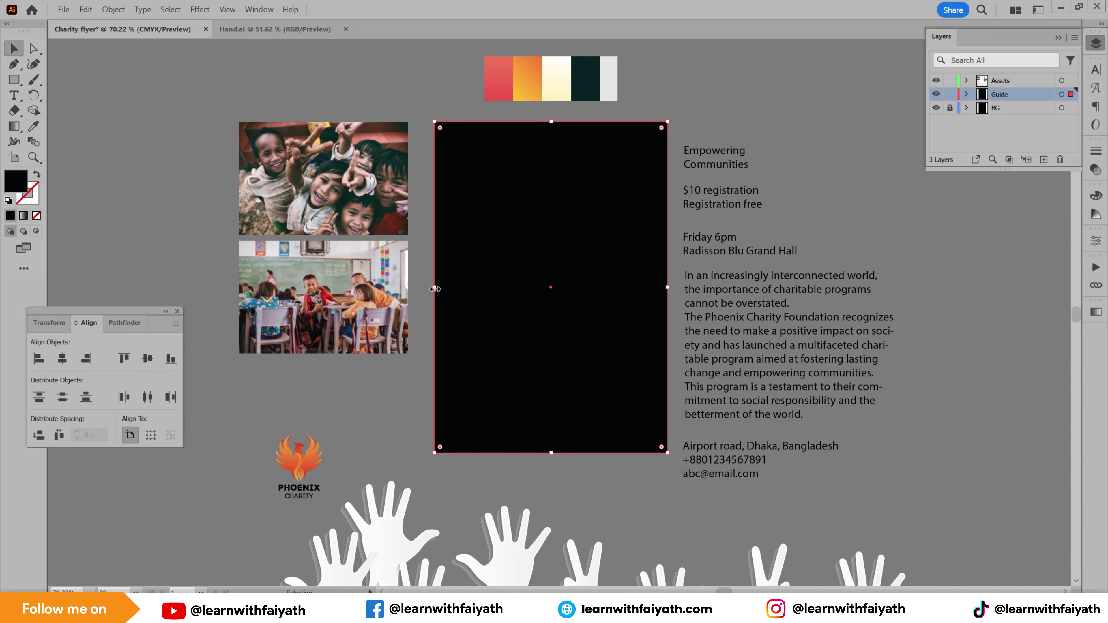
pyautogui.moveTo(434, 289)
pyautogui.mouseDown()
pyautogui.moveTo(425, 289)
pyautogui.moveTo(434, 299)
pyautogui.mouseUp()
# Offset the Guide layer rectangle's path inward with a value of -0.1389 in.
pyautogui.click(113, 9)
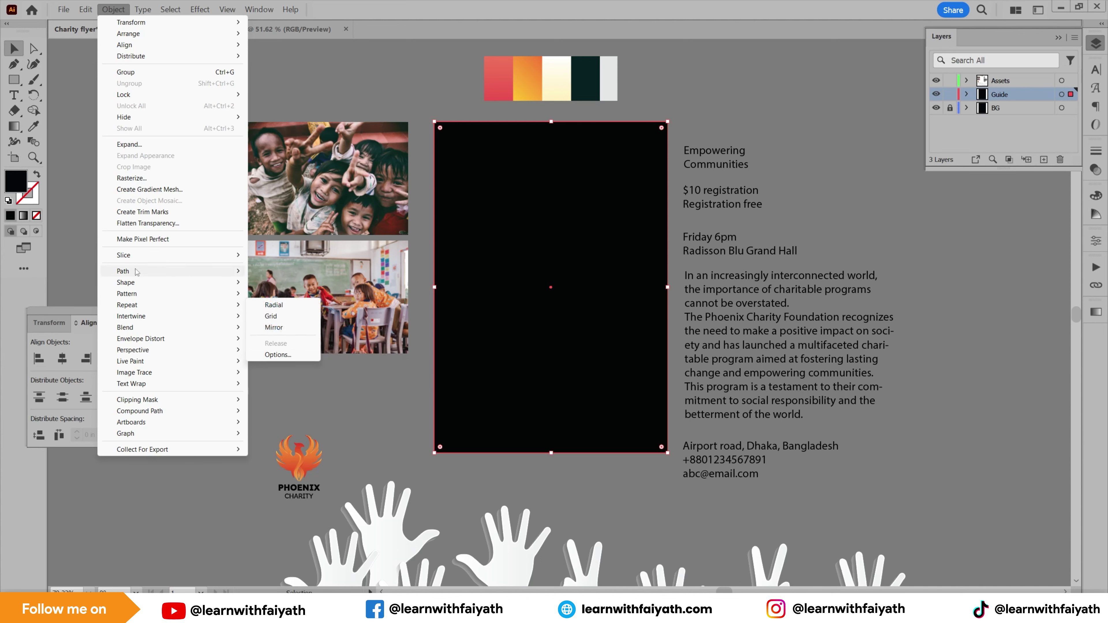
pyautogui.moveTo(131, 271)
pyautogui.click(279, 316)
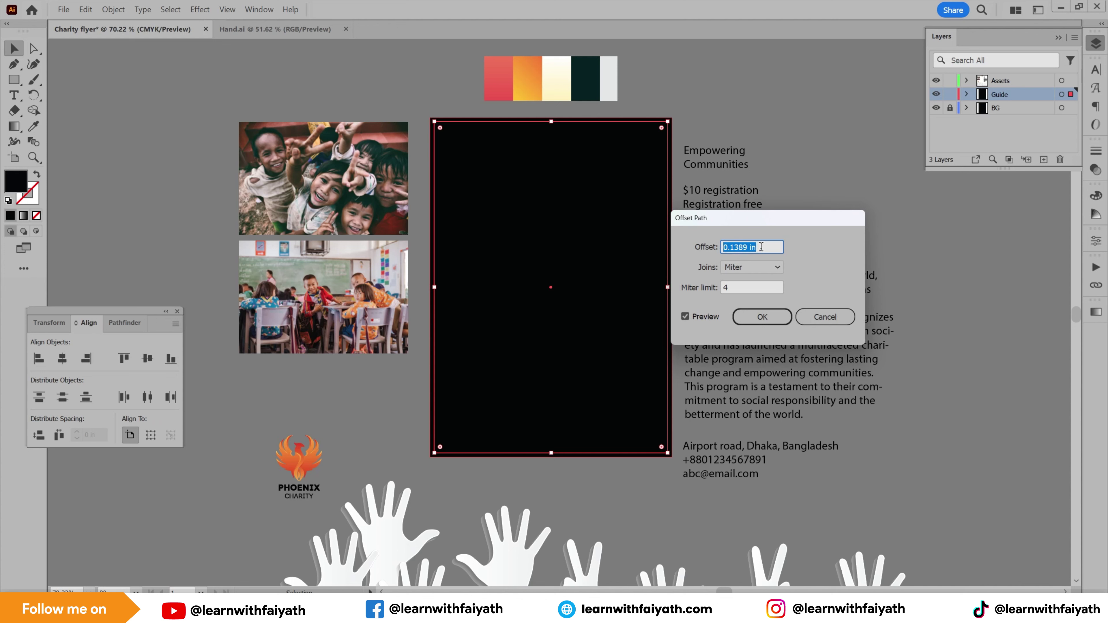
pyautogui.write('-')
pyautogui.click(745, 318)
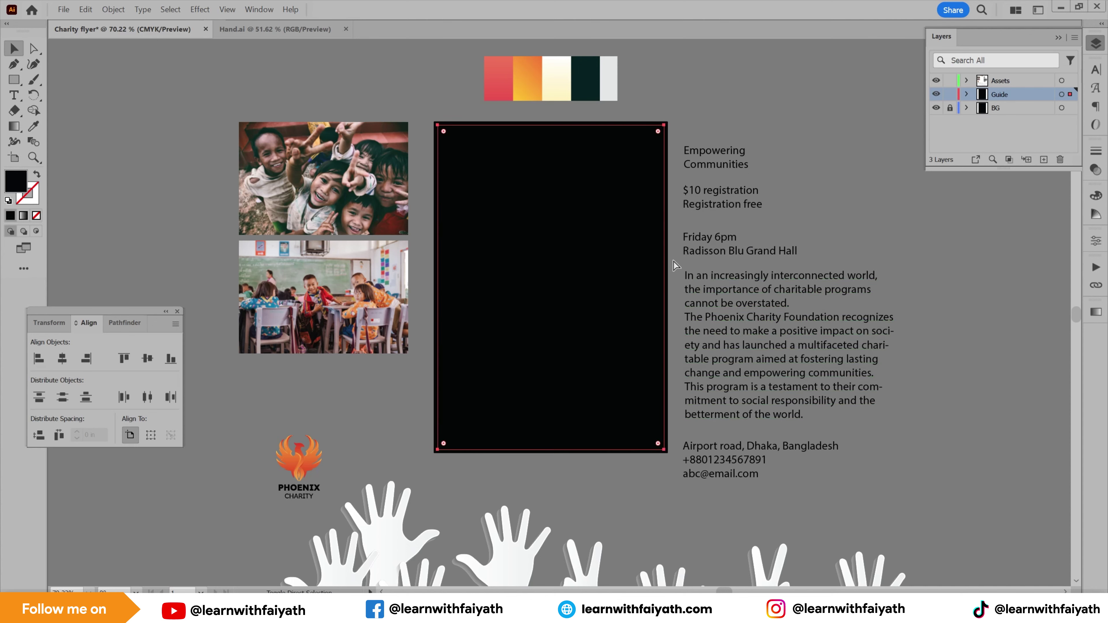
# Convert the inset rectangle into a guide and delete the outer rectangle from the Guide layer.
pyautogui.press('v')
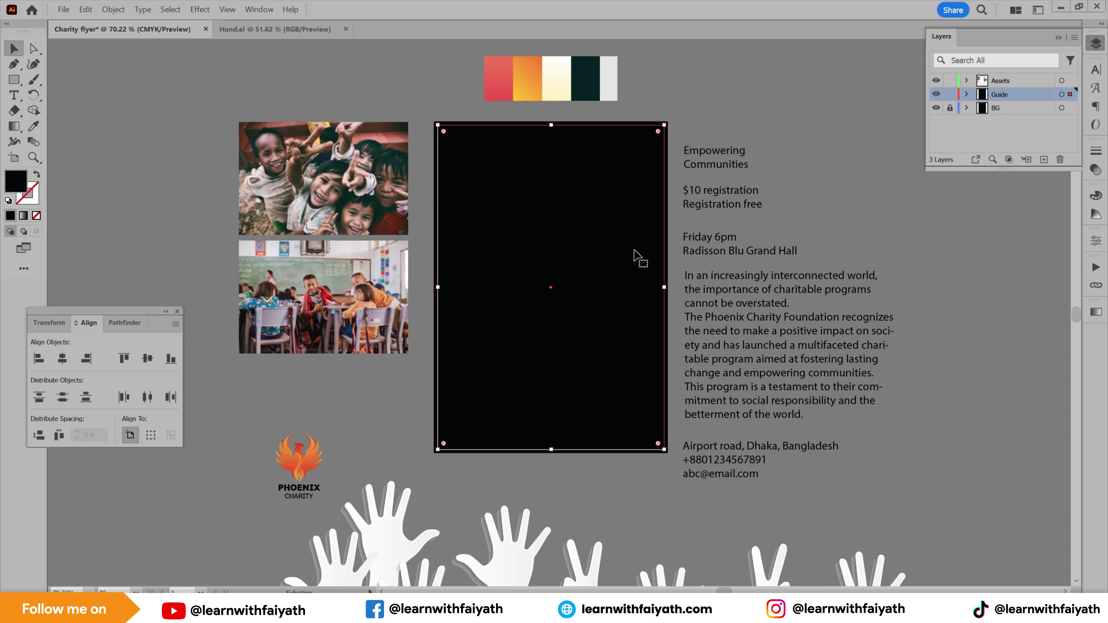
pyautogui.click(680, 127)
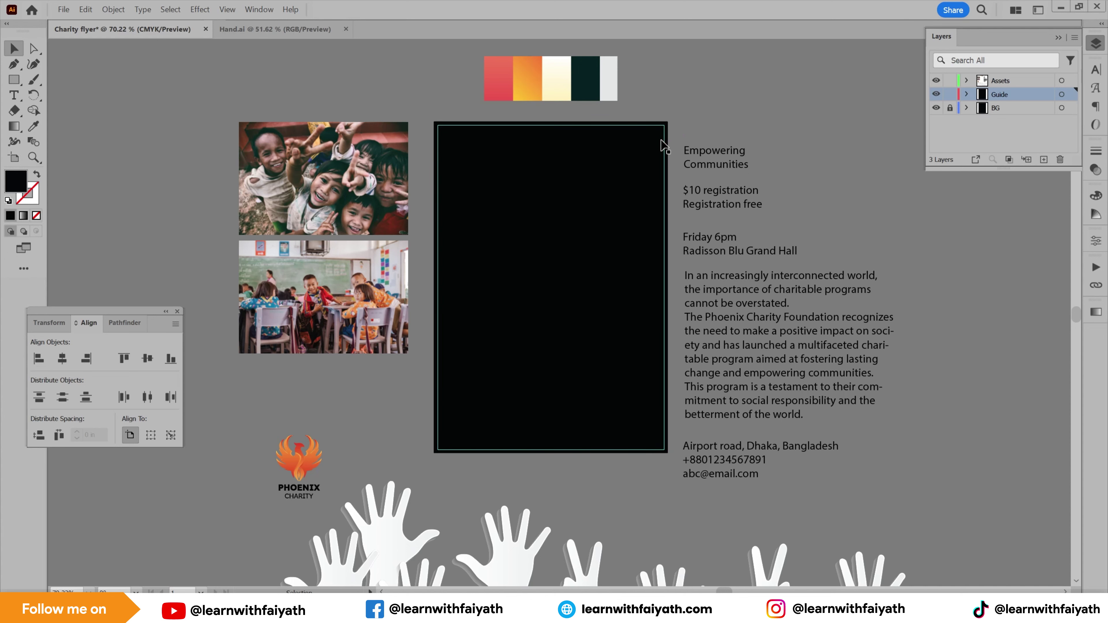
pyautogui.moveTo(669, 137); pyautogui.dragTo(910, 115)
pyautogui.press('Delete')
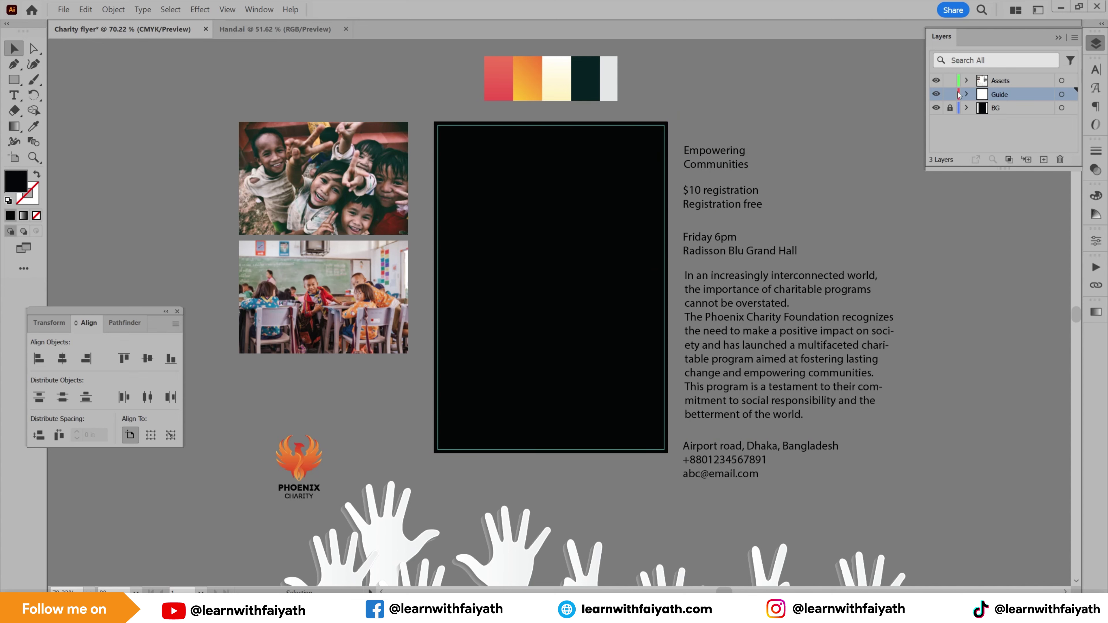
# Lock the Guide layer and move the photo of the smiling children farther up and left from the artboard.
pyautogui.click(719, 206)
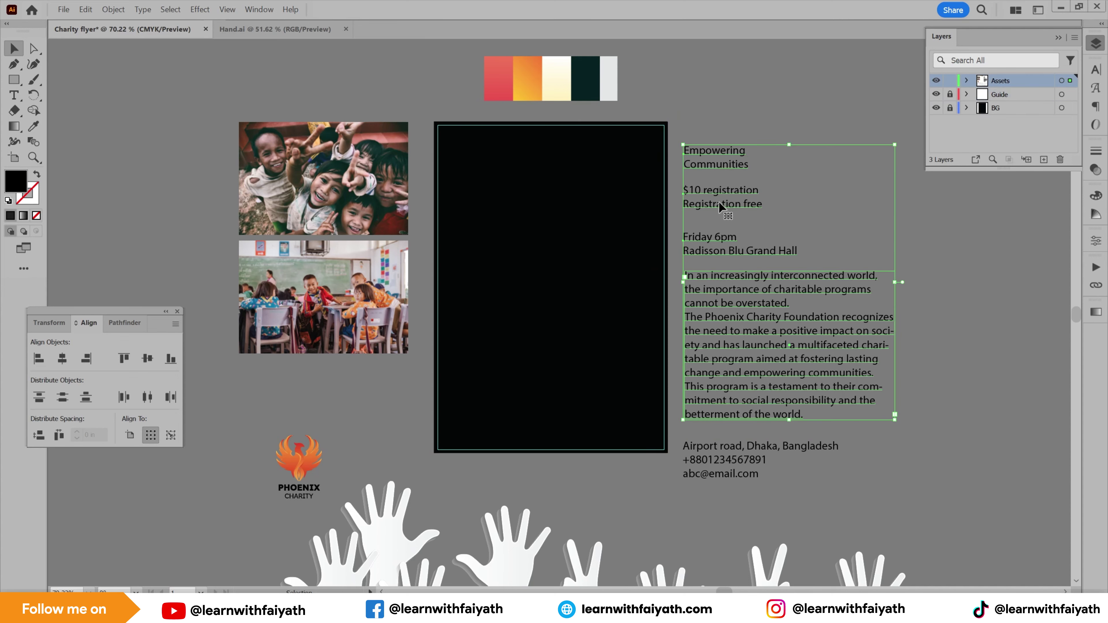
pyautogui.moveTo(345, 171); pyautogui.dragTo(261, 152)
pyautogui.click(604, 216)
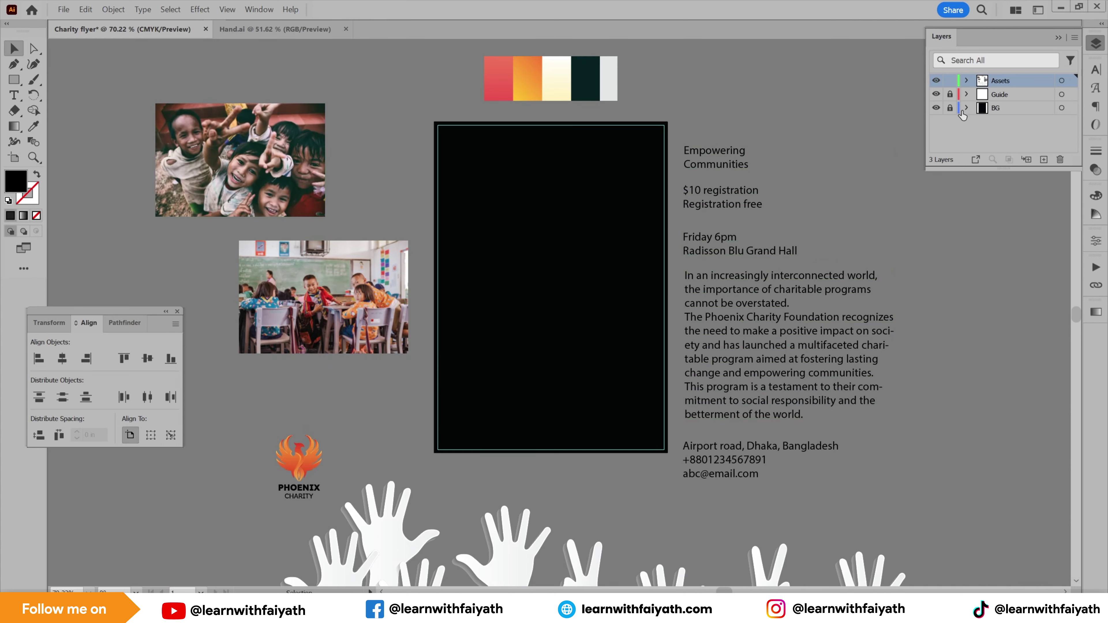
# Unlock the BG layer and inspect the margin between the background rectangle's left edge and the guide.
pyautogui.click(995, 107)
pyautogui.click(572, 244)
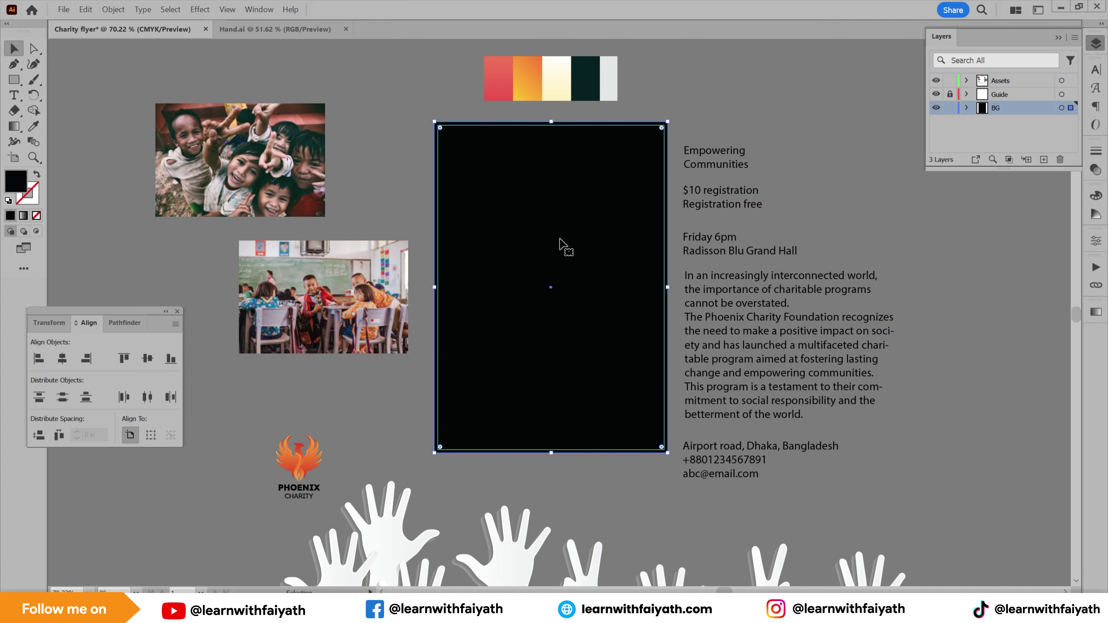
pyautogui.hotkey('ctrl', 'space')
pyautogui.moveTo(424, 272); pyautogui.dragTo(611, 398)
pyautogui.click(583, 511)
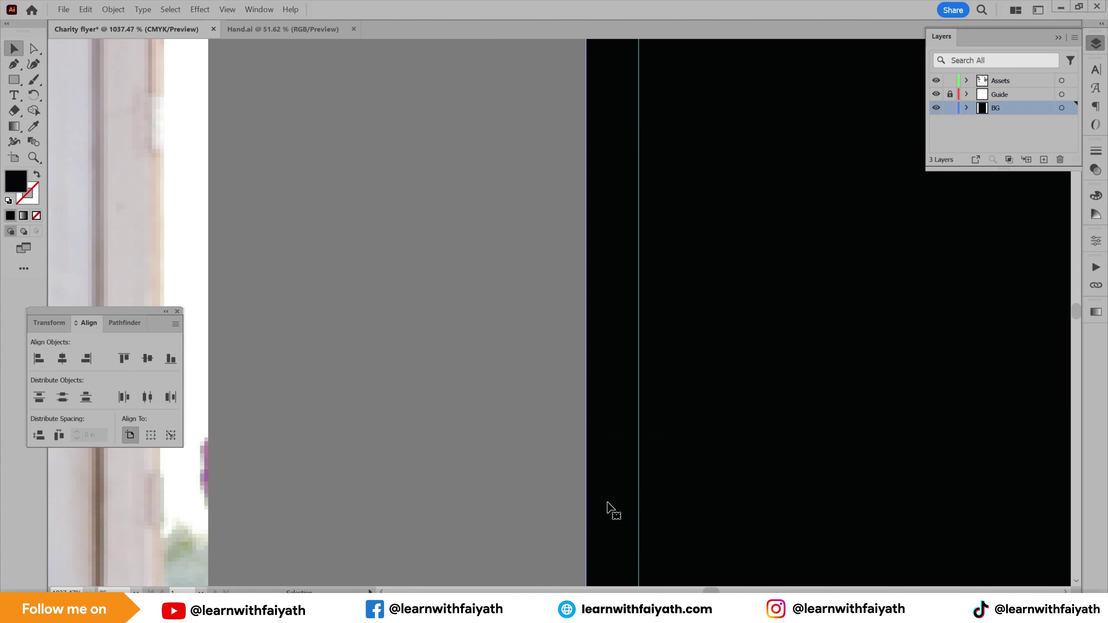
pyautogui.scroll(-9, 660, 394)
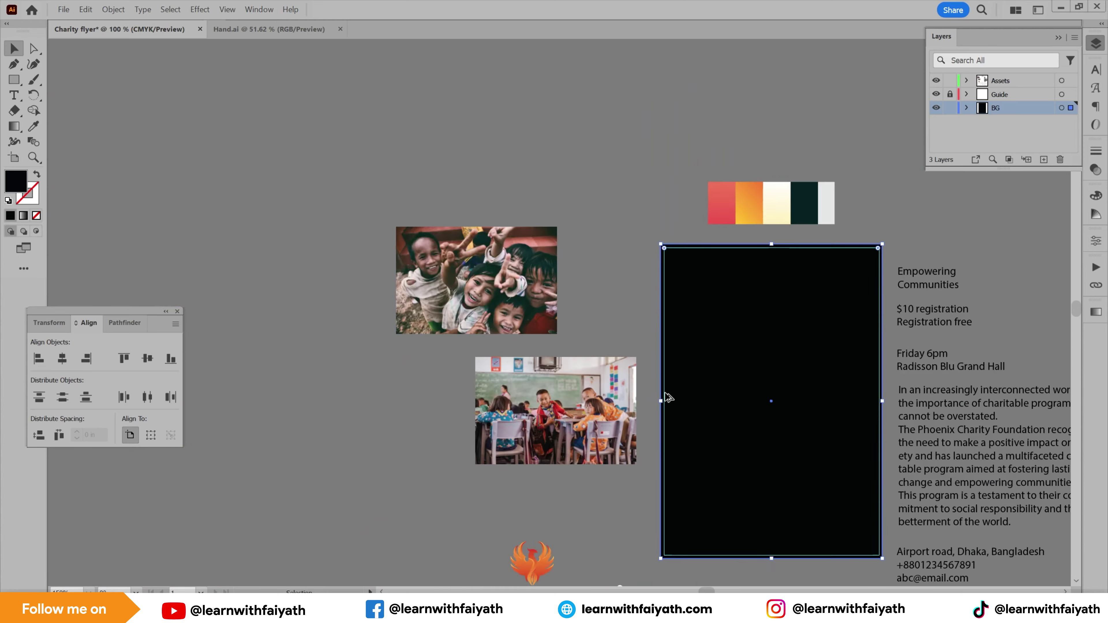
pyautogui.press('space')
pyautogui.moveTo(713, 382); pyautogui.dragTo(592, 371)
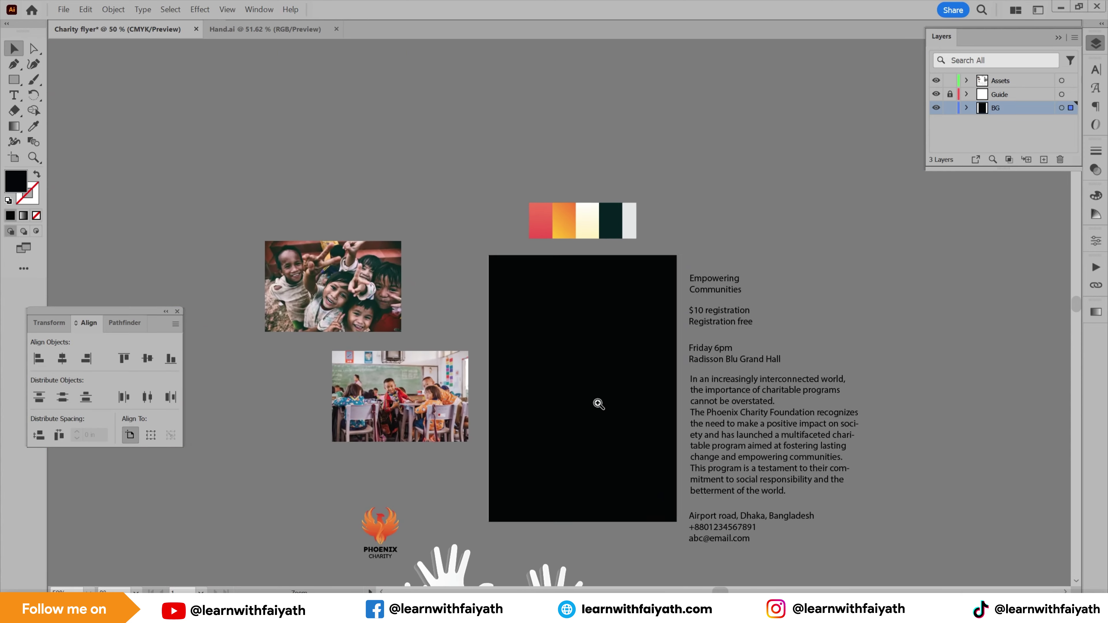
pyautogui.scroll(2, 598, 402)
pyautogui.moveTo(710, 214); pyautogui.dragTo(712, 210)
pyautogui.click(715, 232)
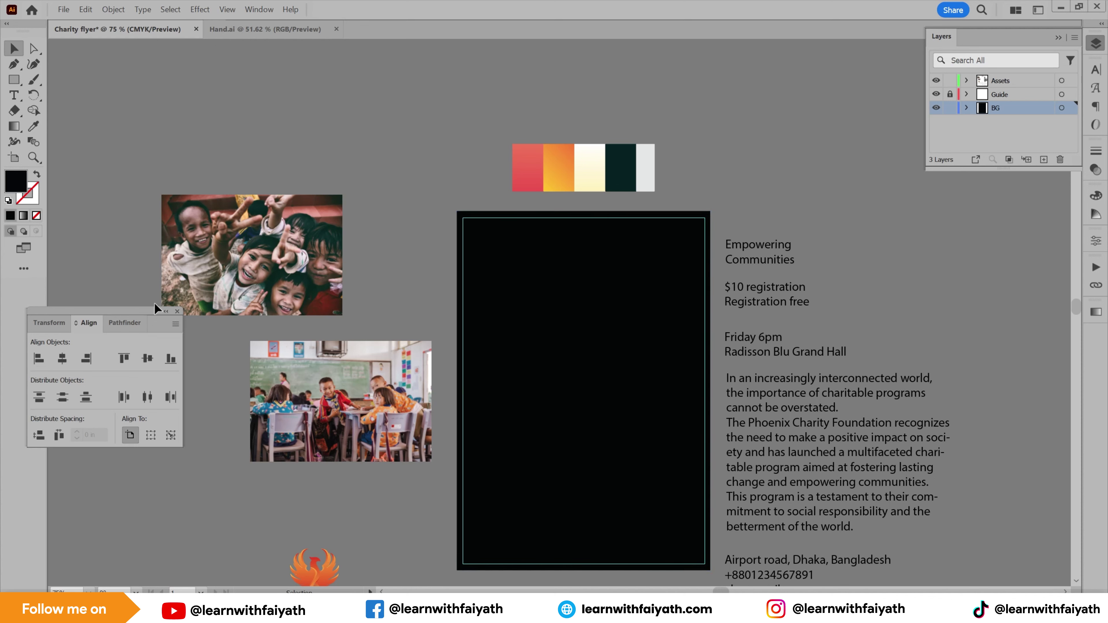
# Fill the background rectangle with the off-white colour F4F4F4.
pyautogui.click(484, 304)
pyautogui.doubleClick(12, 188)
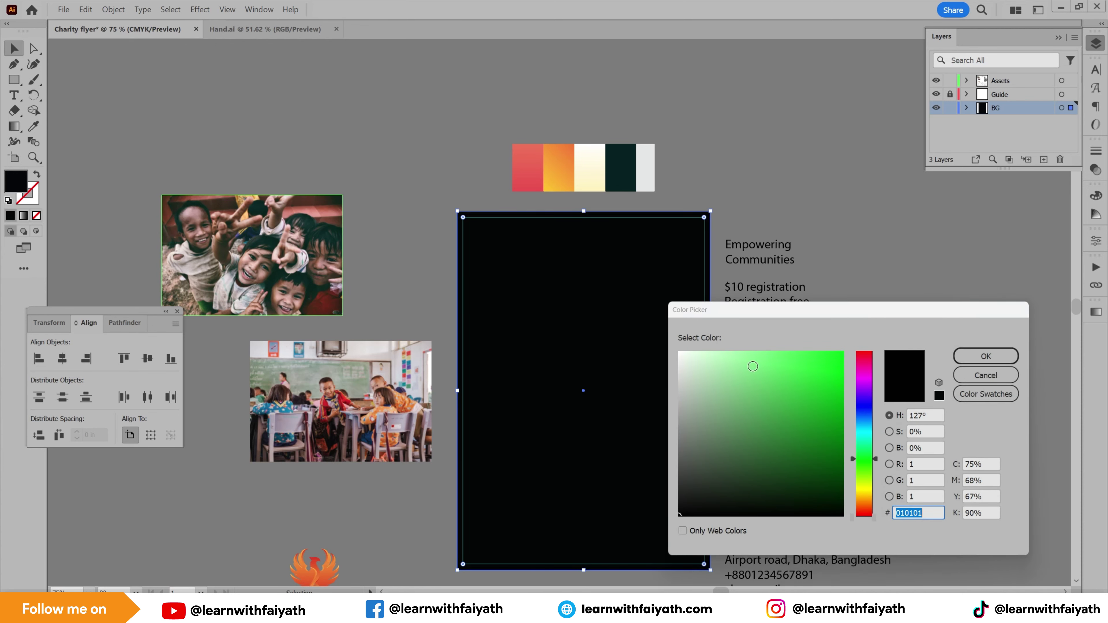
pyautogui.moveTo(694, 365); pyautogui.dragTo(655, 357)
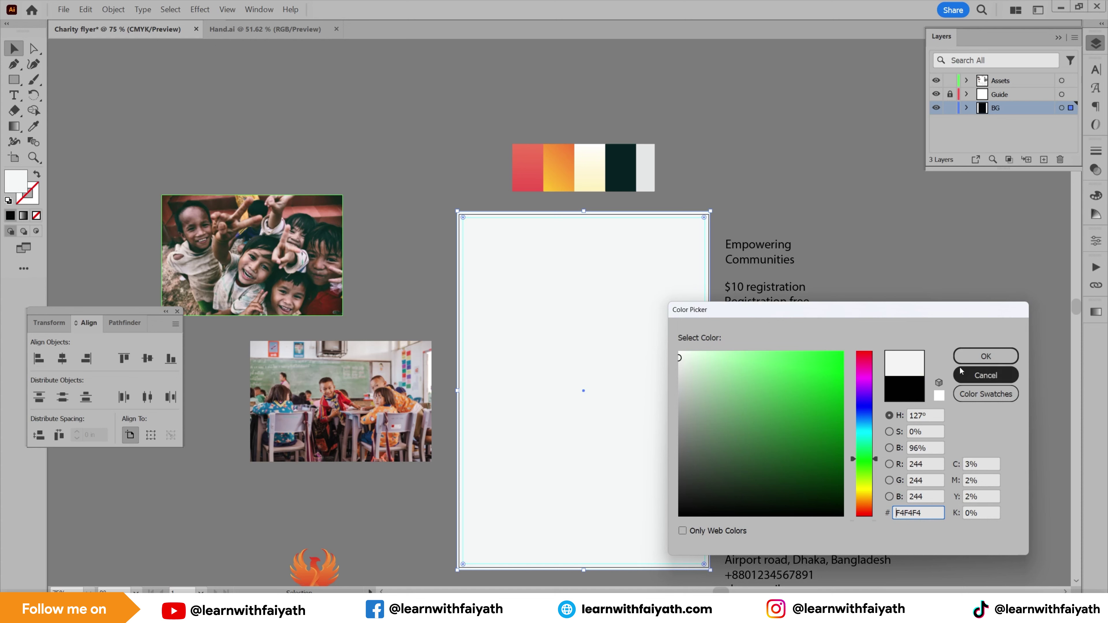
pyautogui.click(985, 356)
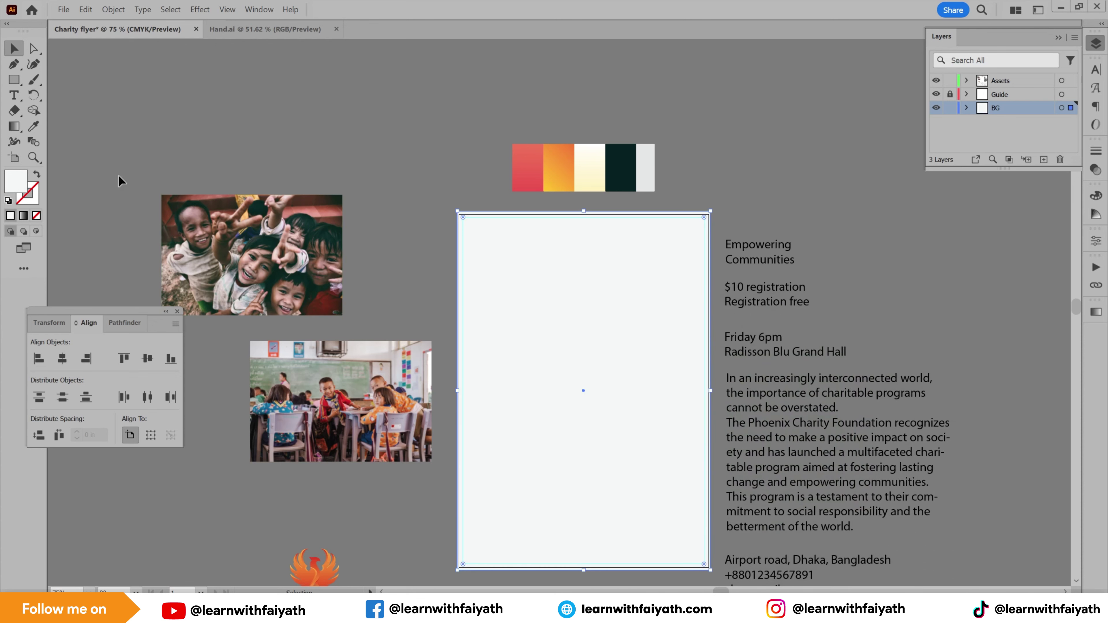
# Fill the background rectangle with the light grey sampled from the palette strip and lock the BG layer.
pyautogui.press('i')
pyautogui.click(642, 160)
pyautogui.press('v')
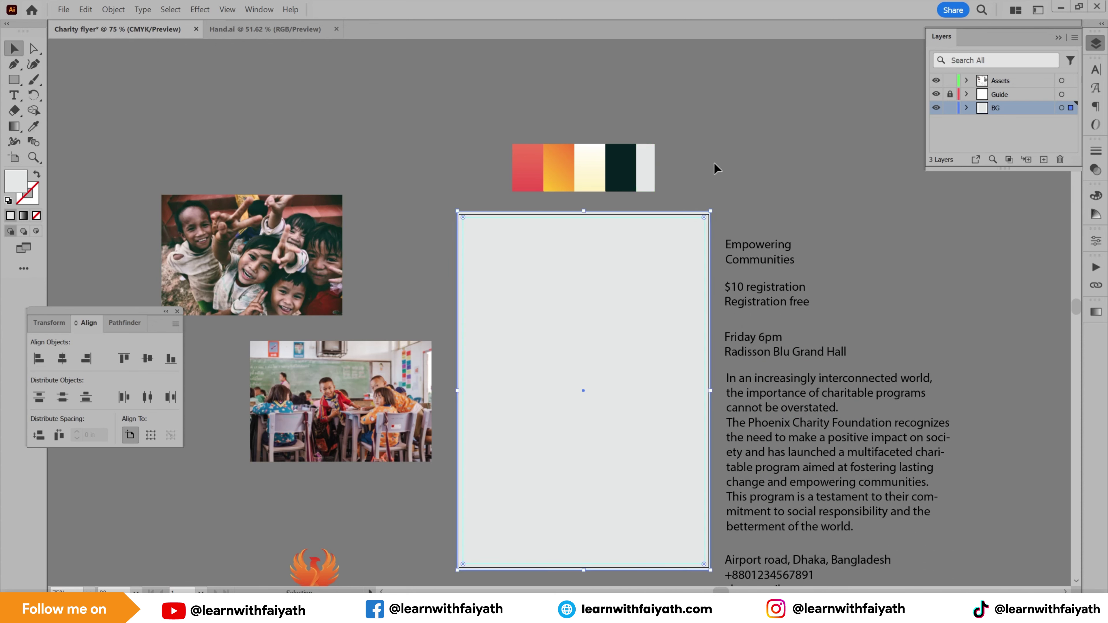
pyautogui.click(950, 108)
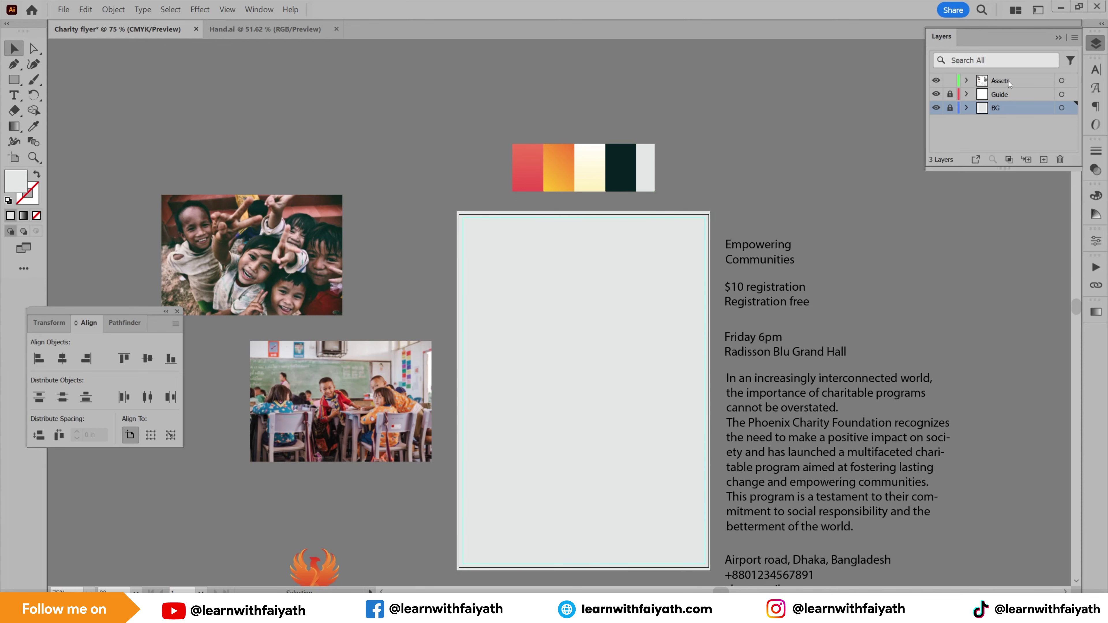
# Add a layer above Assets and draw a large unfilled circle with a light grey stroke over the artboard's upper-left corner.
pyautogui.click(1008, 81)
pyautogui.click(1043, 159)
pyautogui.moveTo(475, 217); pyautogui.dragTo(482, 145)
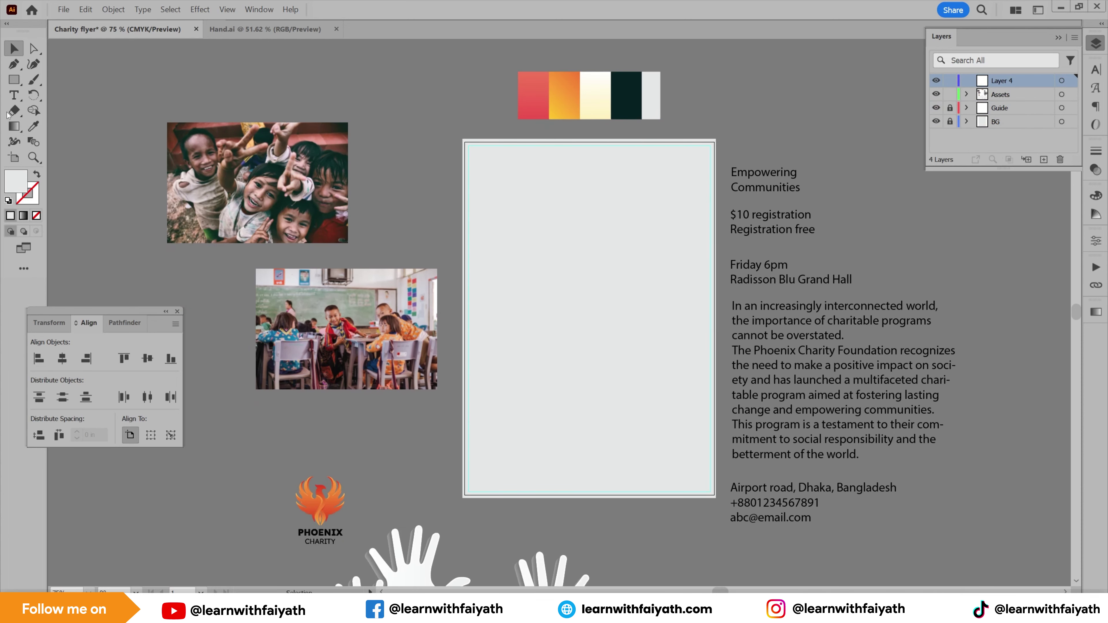
pyautogui.moveTo(13, 80); pyautogui.dragTo(66, 105)
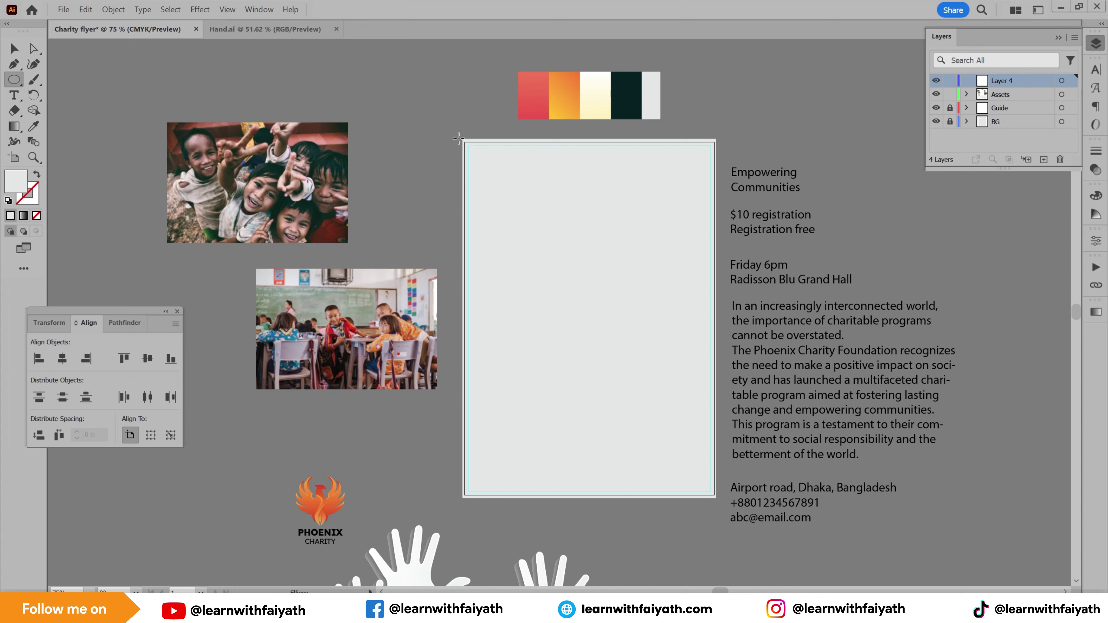
pyautogui.moveTo(453, 133)
pyautogui.mouseDown()
pyautogui.moveTo(600, 332)
pyautogui.moveTo(584, 301)
pyautogui.moveTo(571, 310)
pyautogui.mouseUp()
pyautogui.hotkey('shift', 'x')
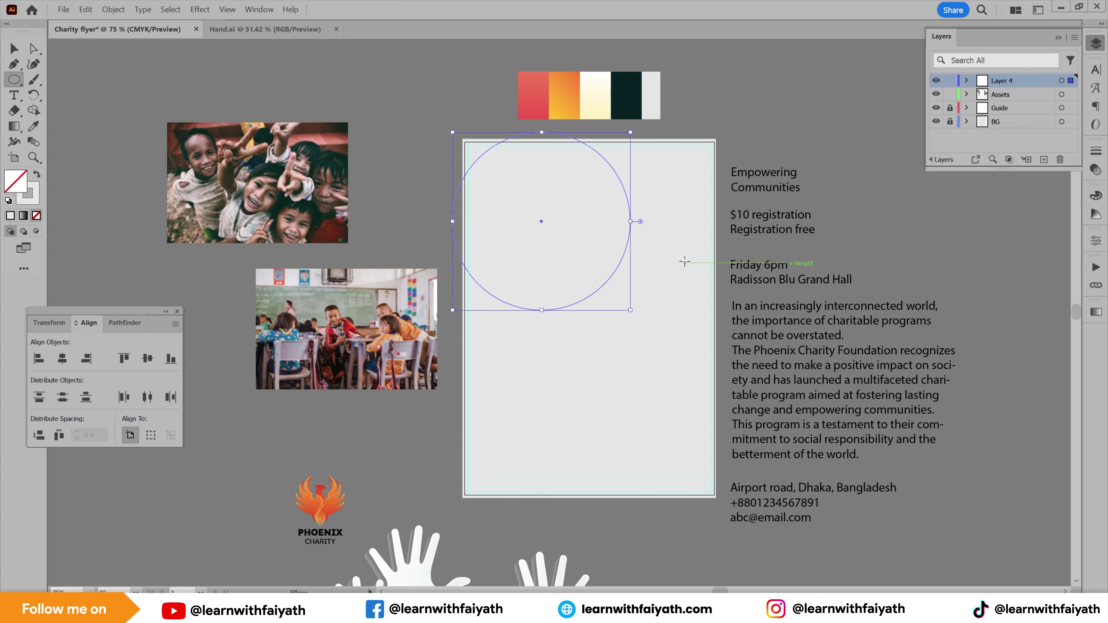
pyautogui.press('v')
# Set the circle's stroke weight to 80 pt.
pyautogui.click(1096, 151)
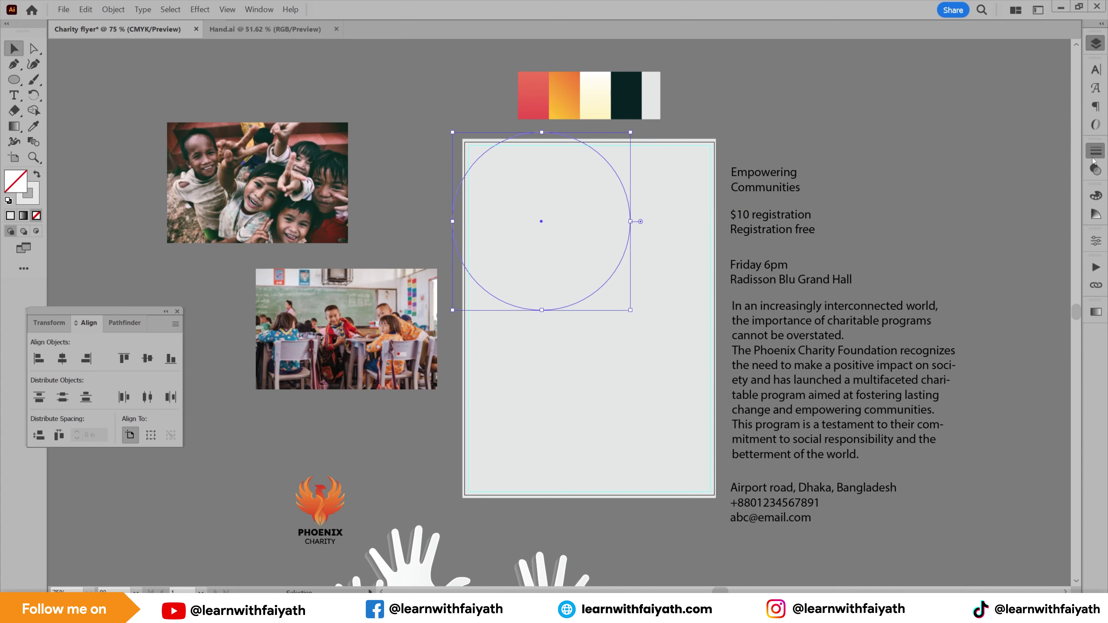
pyautogui.click(1024, 165)
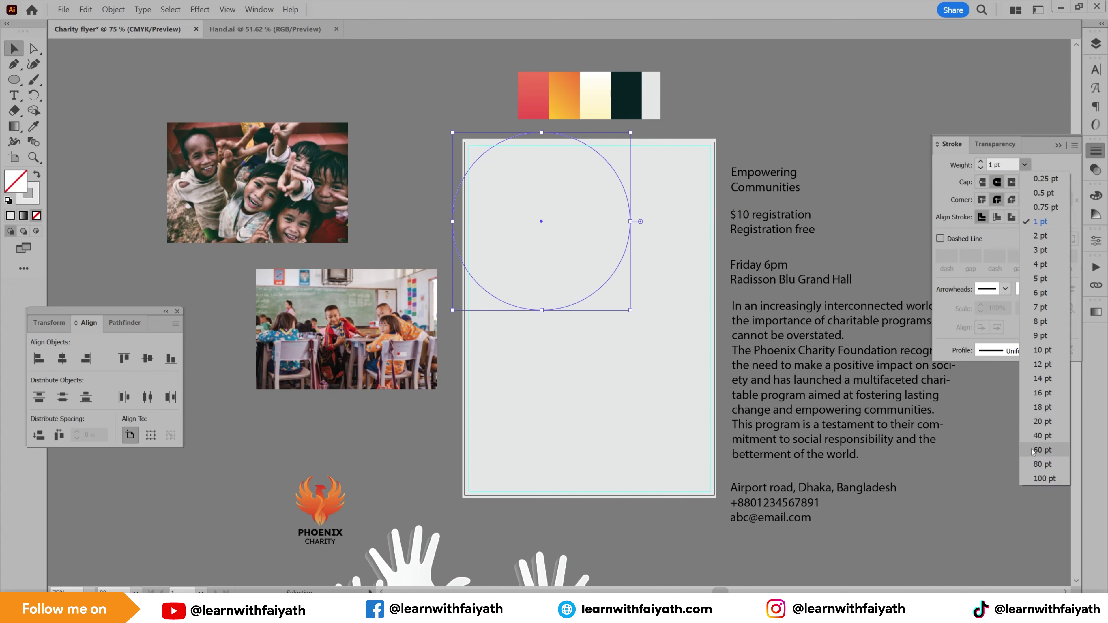
pyautogui.click(1042, 464)
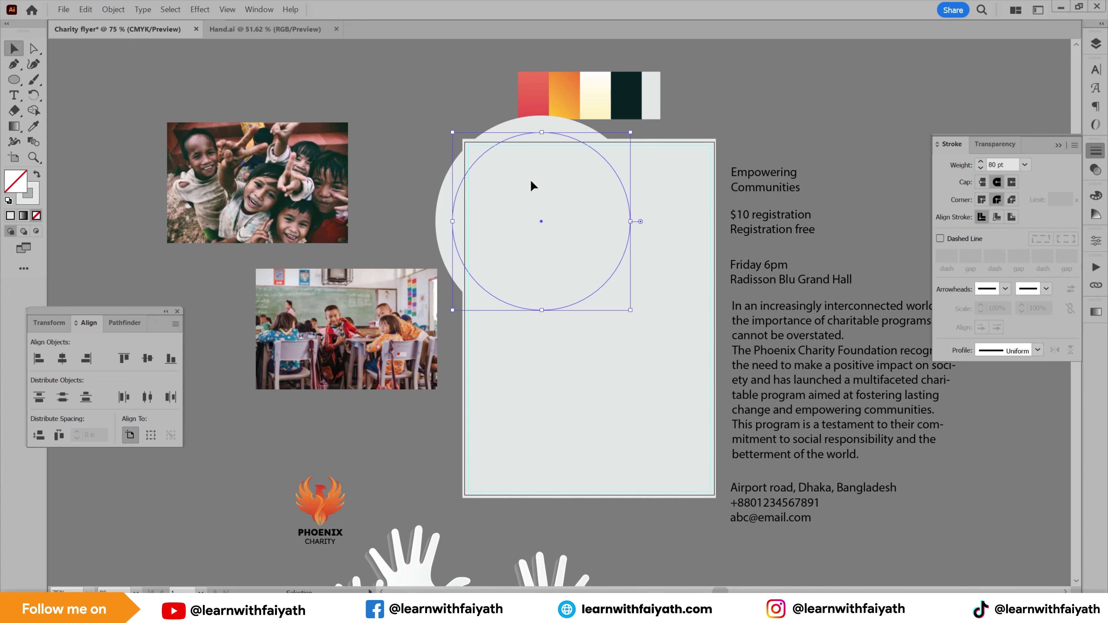
pyautogui.click(361, 198)
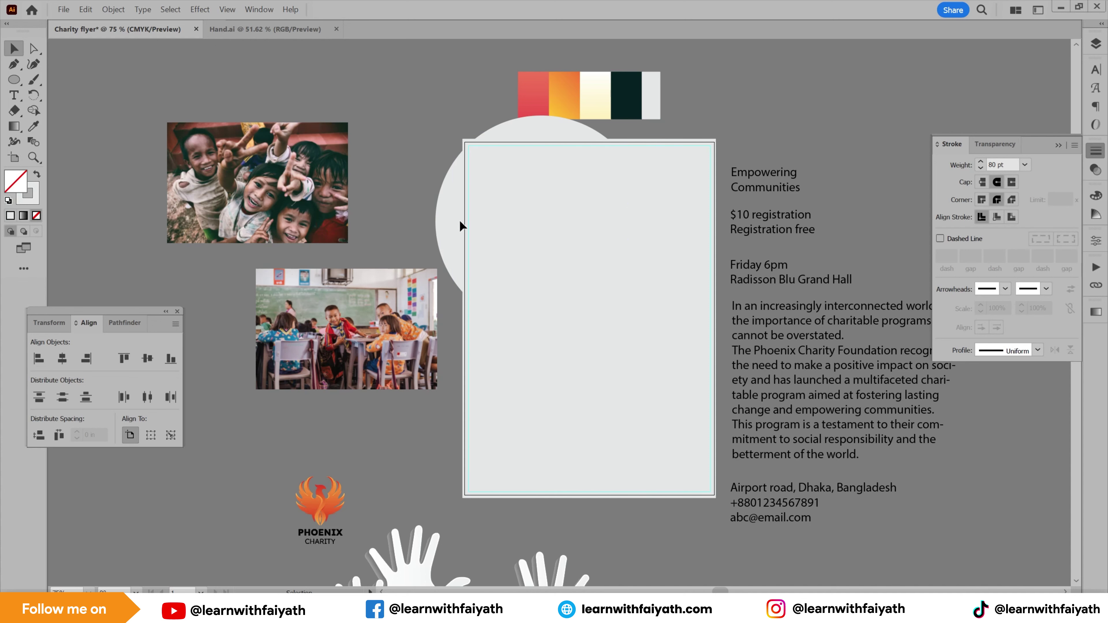
# Move the ring up and left, partly off the artboard, and increase its stroke weight to 102 pt.
pyautogui.moveTo(459, 219); pyautogui.dragTo(330, 165)
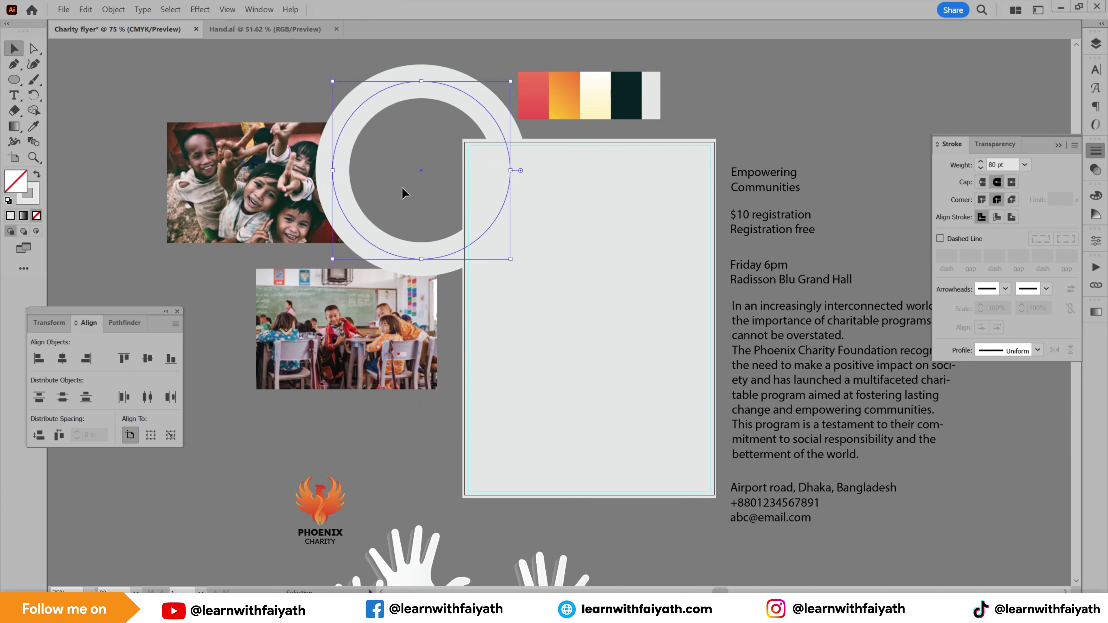
pyautogui.click(1025, 164)
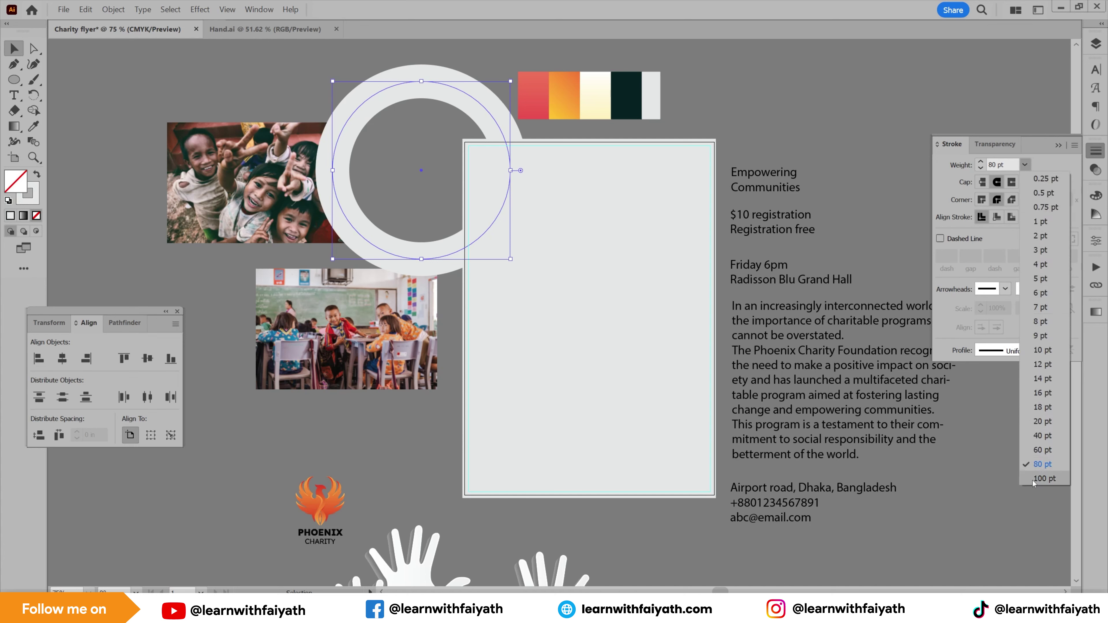
pyautogui.click(1043, 480)
pyautogui.click(980, 162)
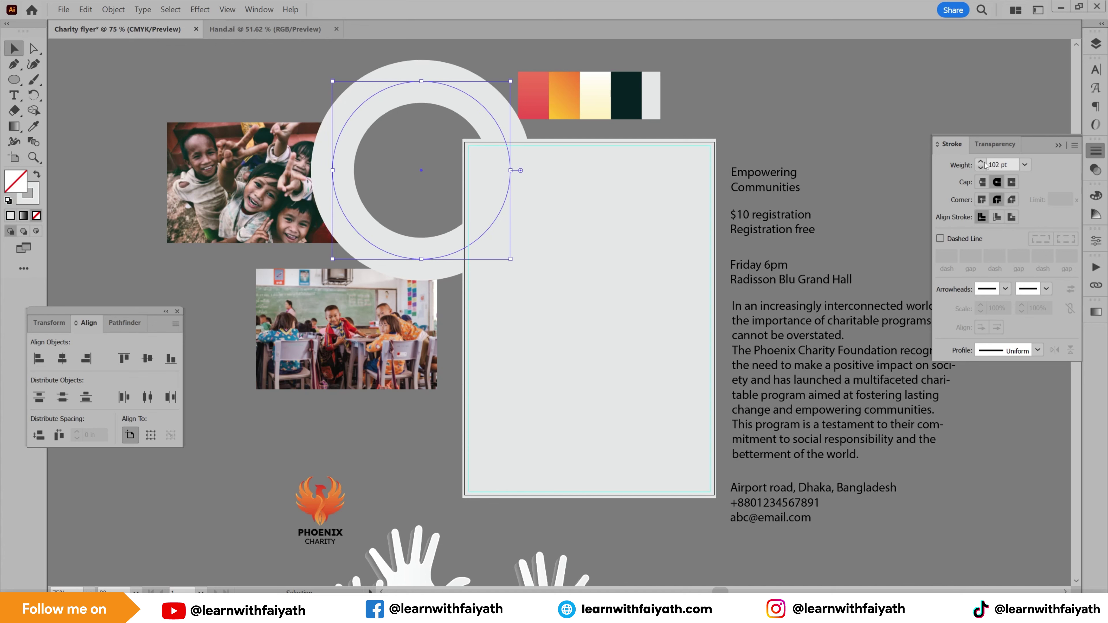
# Set the ring's stroke weight to 130 pt and expand the ring into a filled shape over the smiling children photo.
pyautogui.click(980, 161)
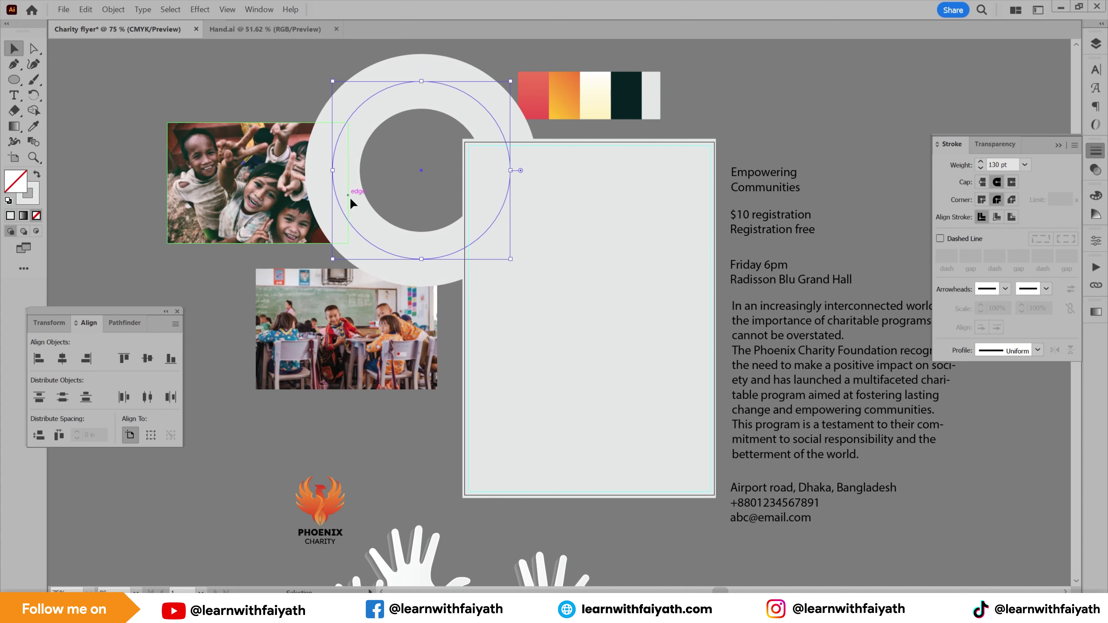
pyautogui.moveTo(363, 237); pyautogui.dragTo(198, 256)
pyautogui.click(113, 9)
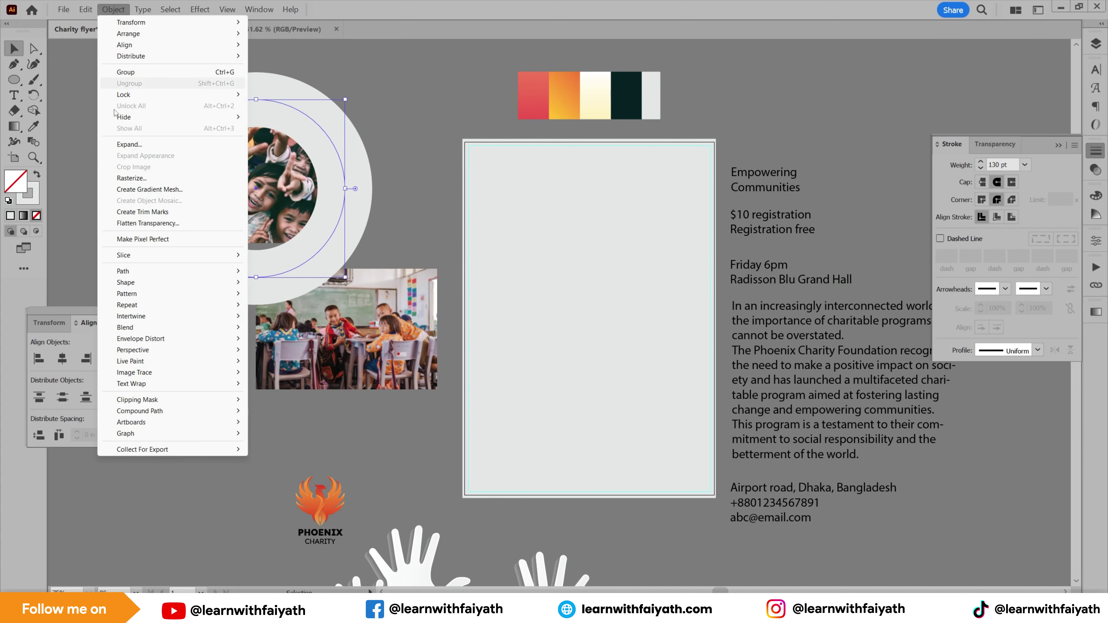
pyautogui.click(122, 147)
pyautogui.click(549, 400)
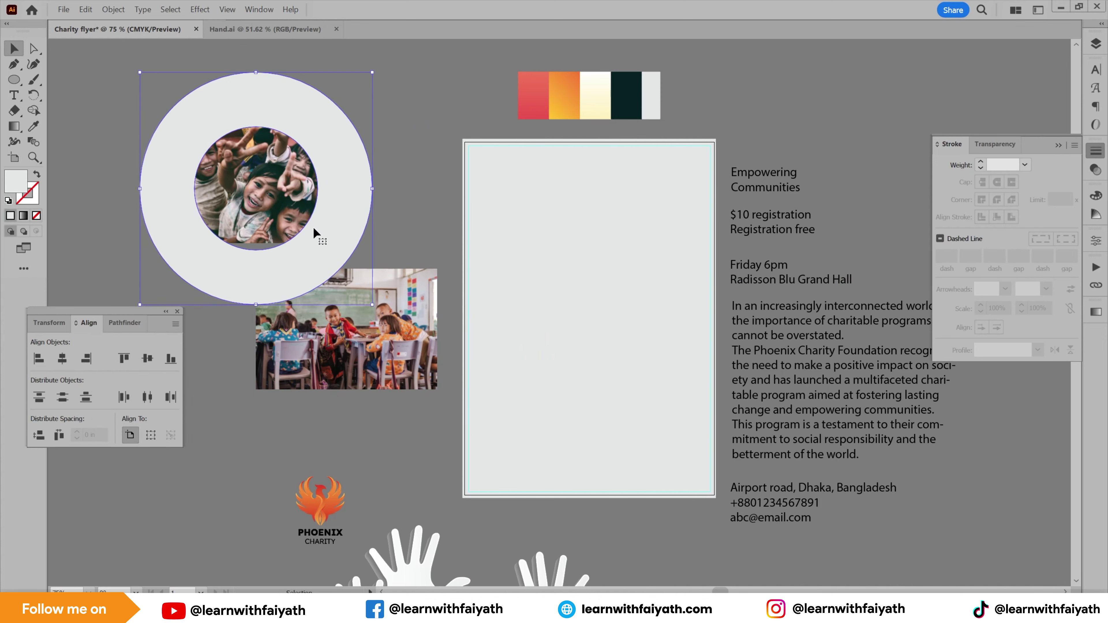
# Move the expanded ring back over the artboard's upper-left corner and fill it with the red gradient sampled from the palette strip.
pyautogui.moveTo(315, 230); pyautogui.dragTo(582, 223)
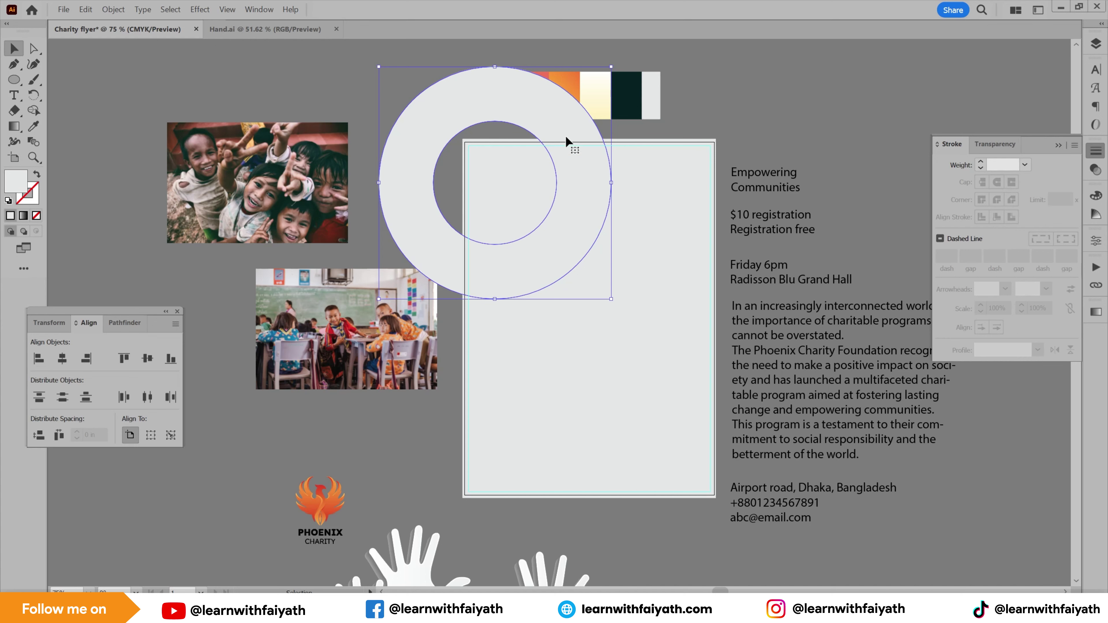
pyautogui.moveTo(565, 146)
pyautogui.mouseDown()
pyautogui.moveTo(620, 249)
pyautogui.moveTo(584, 207)
pyautogui.moveTo(566, 136)
pyautogui.mouseUp()
pyautogui.press('i')
pyautogui.click(529, 92)
pyautogui.press('v')
# Draw a large circle over the artboard's lower edge, flatten it into a wide ellipse and shift it up.
pyautogui.click(14, 79)
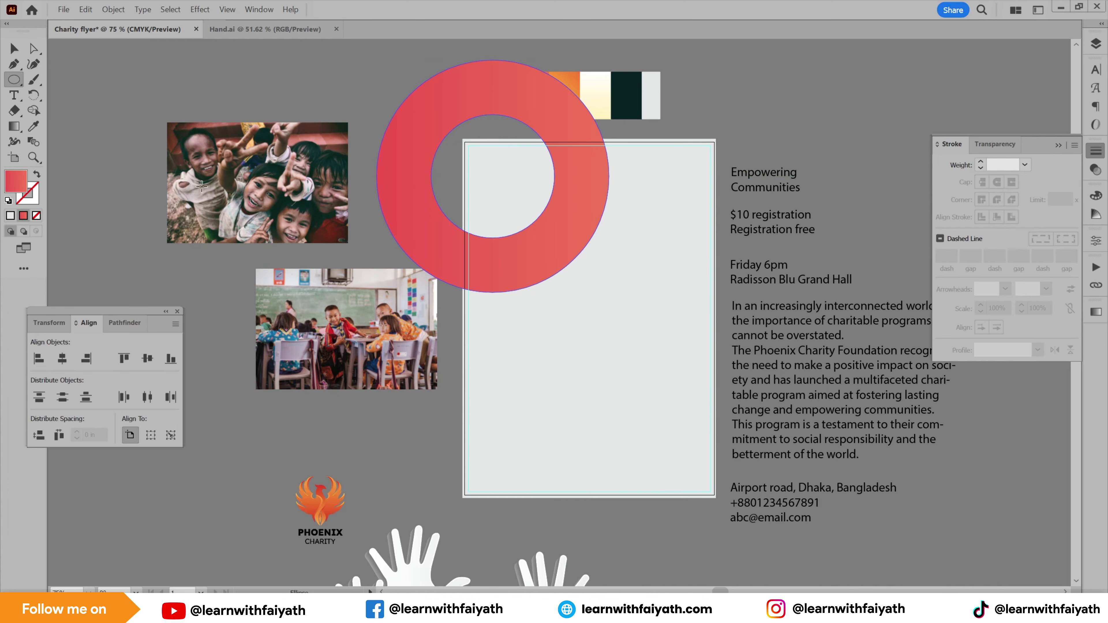
pyautogui.moveTo(562, 308); pyautogui.dragTo(518, 185)
pyautogui.moveTo(394, 262); pyautogui.dragTo(704, 482)
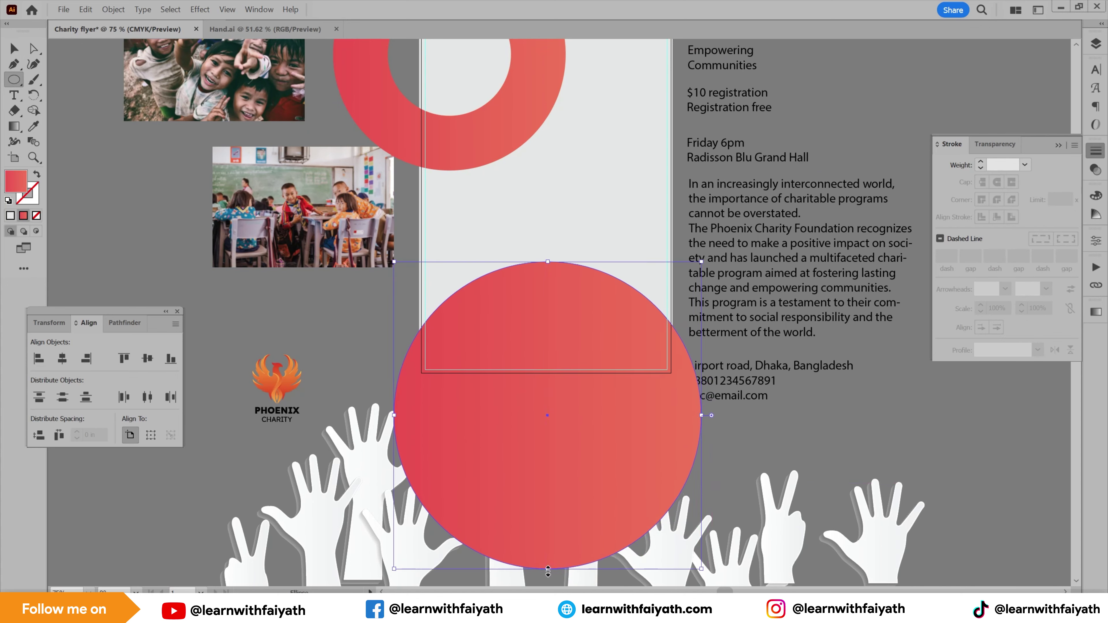
pyautogui.moveTo(548, 571); pyautogui.dragTo(548, 509)
pyautogui.press('v')
pyautogui.moveTo(591, 463); pyautogui.dragTo(584, 408)
pyautogui.scroll(3, 517, 224)
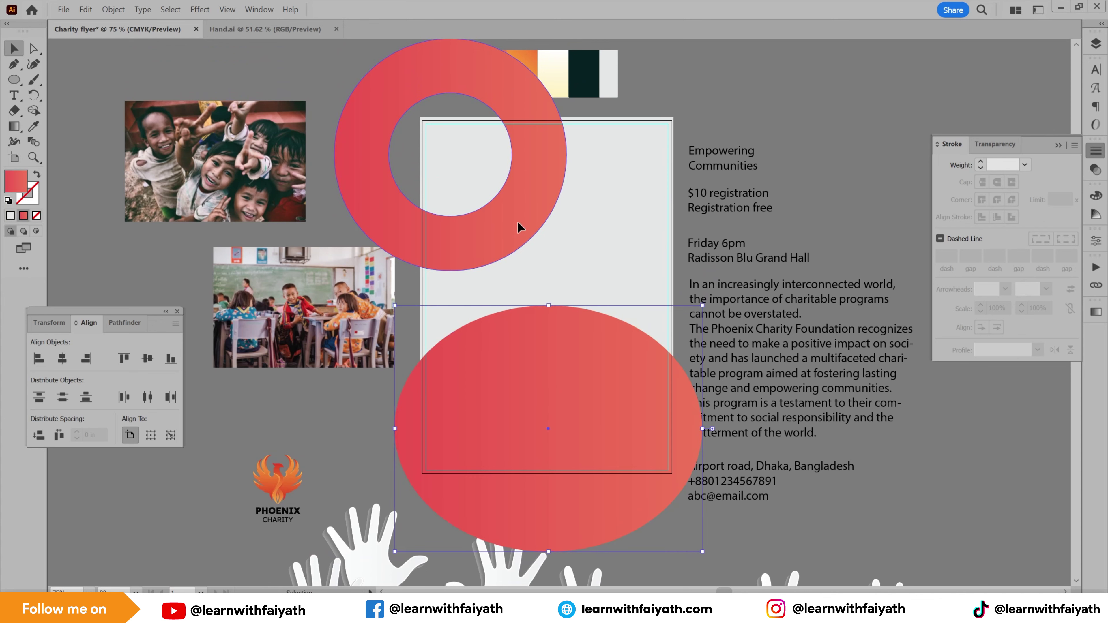
# Nudge the ring slightly up and left and move the palette strip clear of it to the right.
pyautogui.moveTo(518, 225); pyautogui.dragTo(506, 216)
pyautogui.moveTo(562, 239); pyautogui.dragTo(561, 370)
pyautogui.click(552, 204)
pyautogui.moveTo(551, 204); pyautogui.dragTo(673, 159)
# Fill the wide ellipse with the orange gradient sampled from the palette strip.
pyautogui.click(568, 551)
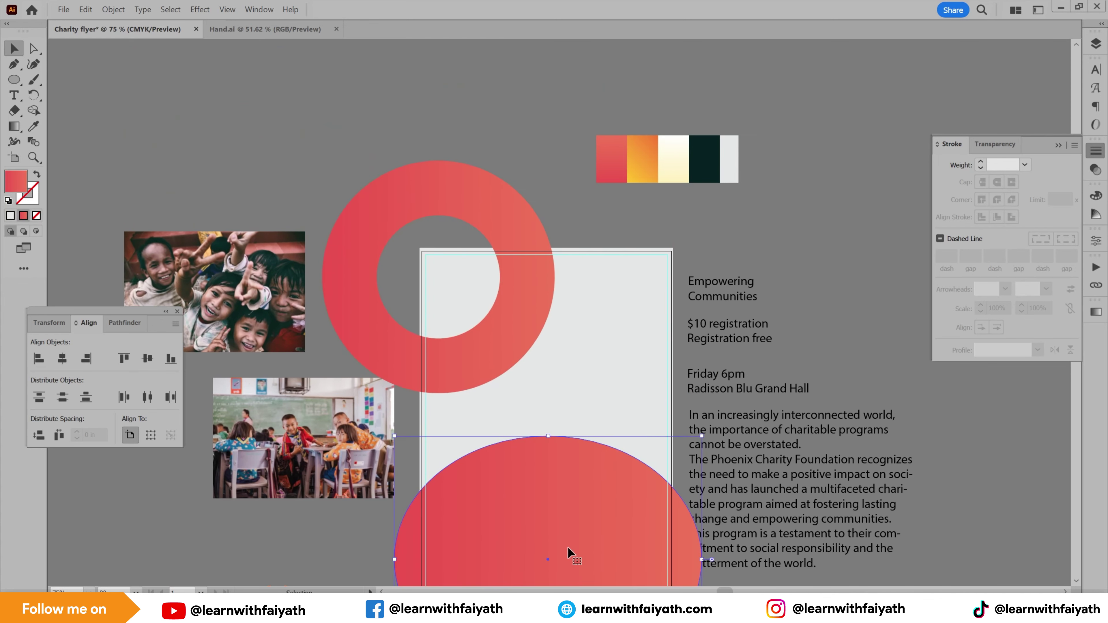
pyautogui.press('i')
pyautogui.click(642, 160)
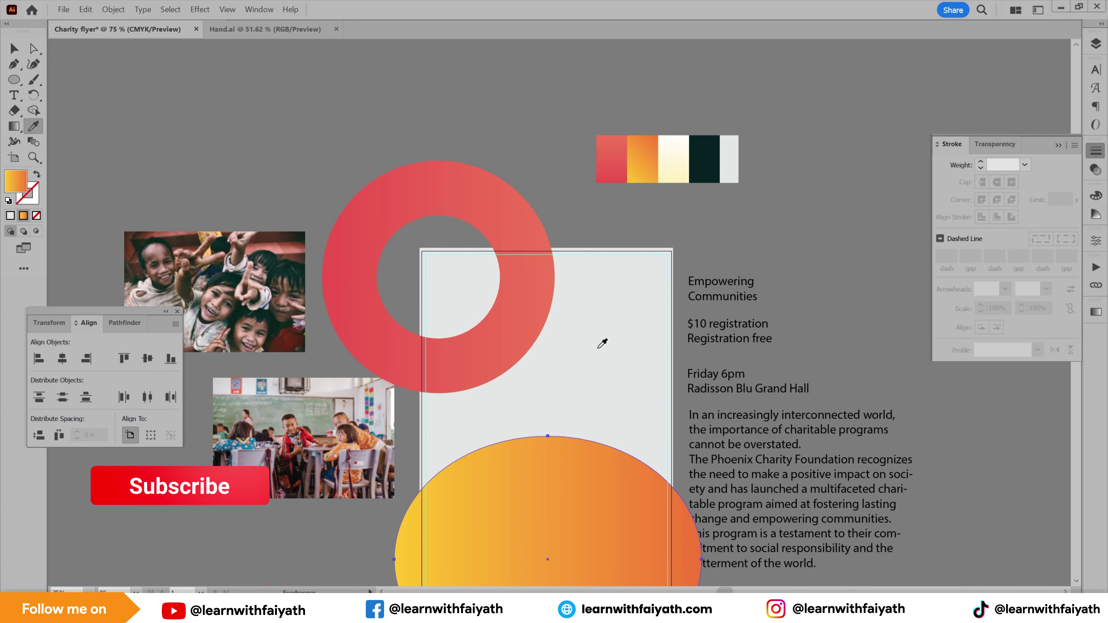
pyautogui.press('v')
# Angle the ellipse's gradient diagonally so yellow starts at its upper right and orange ends at its lower left.
pyautogui.press('g')
pyautogui.moveTo(618, 427); pyautogui.dragTo(400, 491)
pyautogui.moveTo(482, 372)
pyautogui.mouseDown()
pyautogui.moveTo(511, 392)
pyautogui.moveTo(552, 354)
pyautogui.mouseUp()
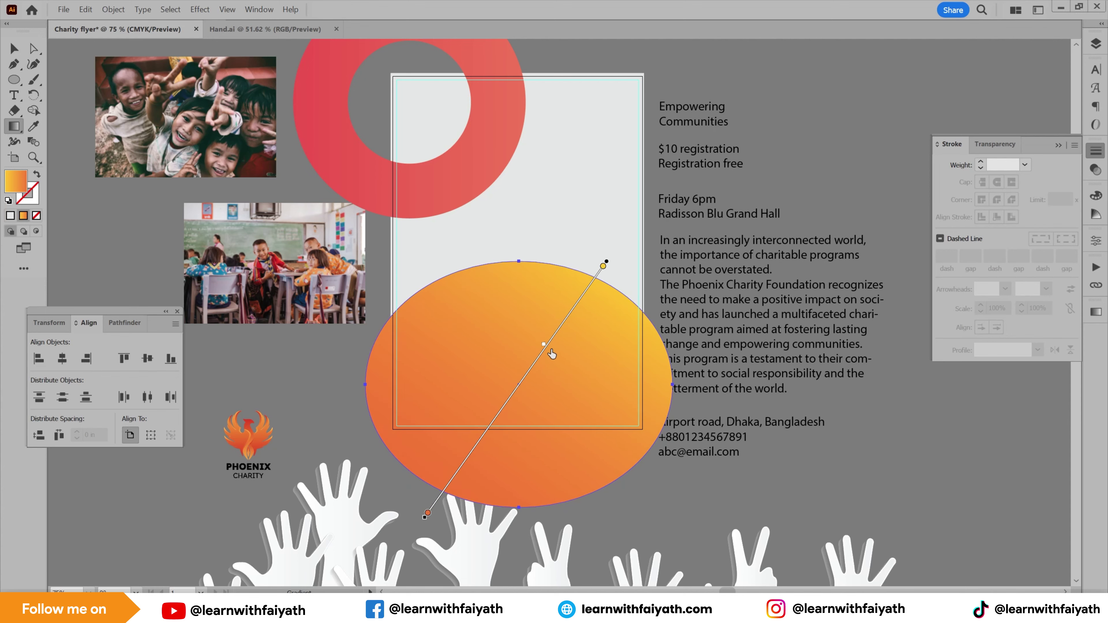
pyautogui.press('v')
pyautogui.click(925, 519)
# Move the smiling children photo up and right so it sits partly behind the ring.
pyautogui.moveTo(595, 306); pyautogui.dragTo(708, 428)
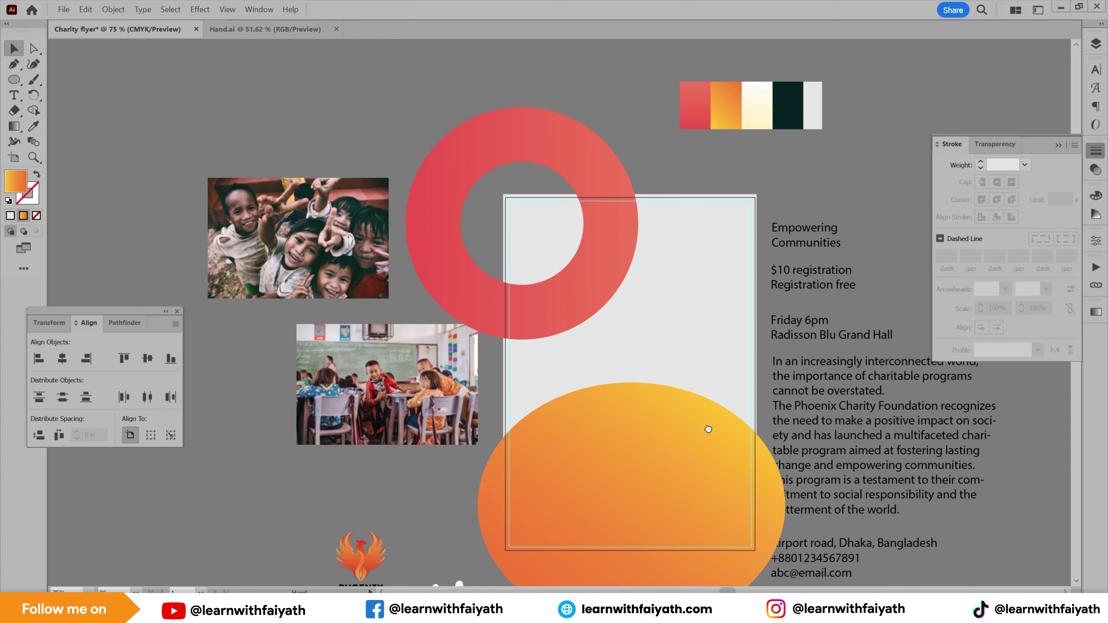
pyautogui.click(553, 291)
pyautogui.moveTo(299, 256); pyautogui.dragTo(399, 210)
# Isolate the ring to shrink its inner hole, and reposition the ring farther down and right over the artboard's corner.
pyautogui.click(541, 277)
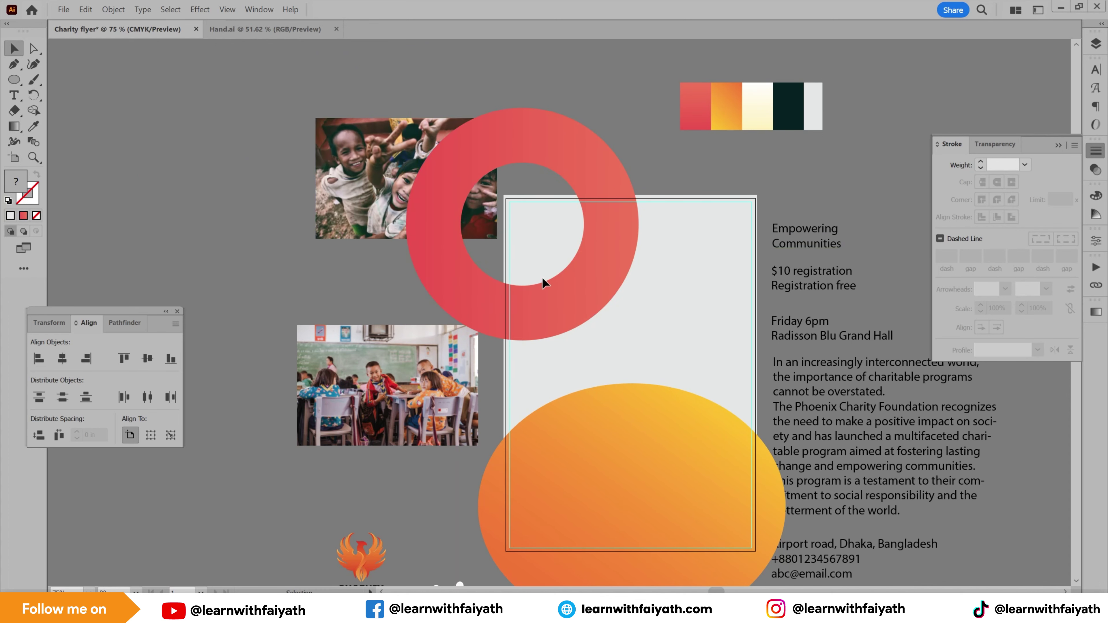
pyautogui.doubleClick(564, 274)
pyautogui.doubleClick(563, 269)
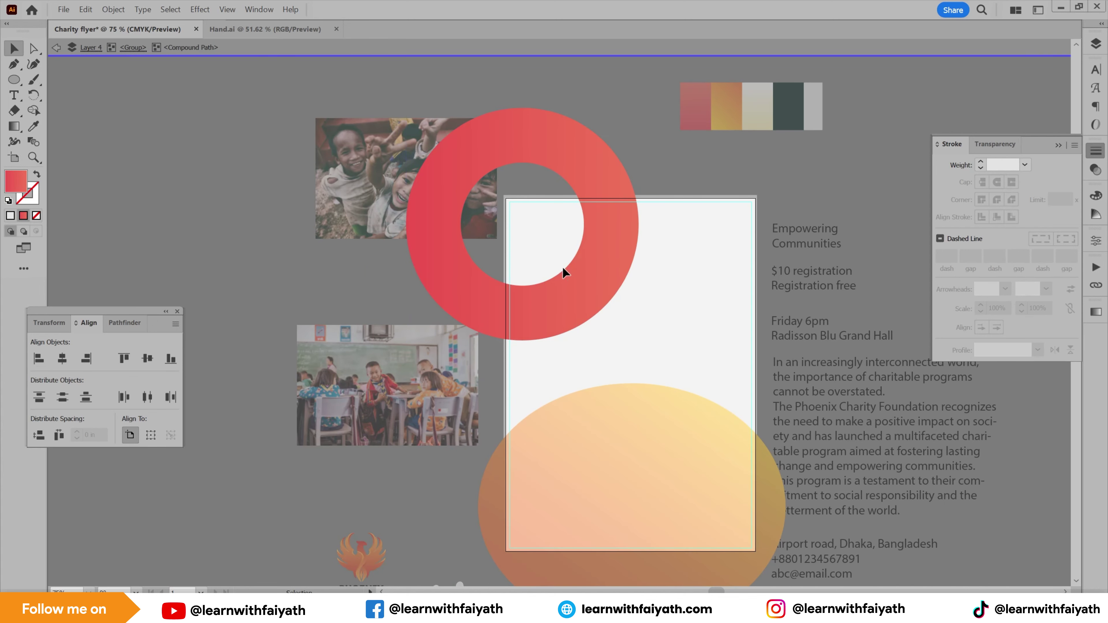
pyautogui.moveTo(585, 287); pyautogui.dragTo(636, 267)
pyautogui.doubleClick(612, 108)
pyautogui.press('Right')
pyautogui.press('Up')
pyautogui.press('Up')
pyautogui.press('Up')
pyautogui.press('Up')
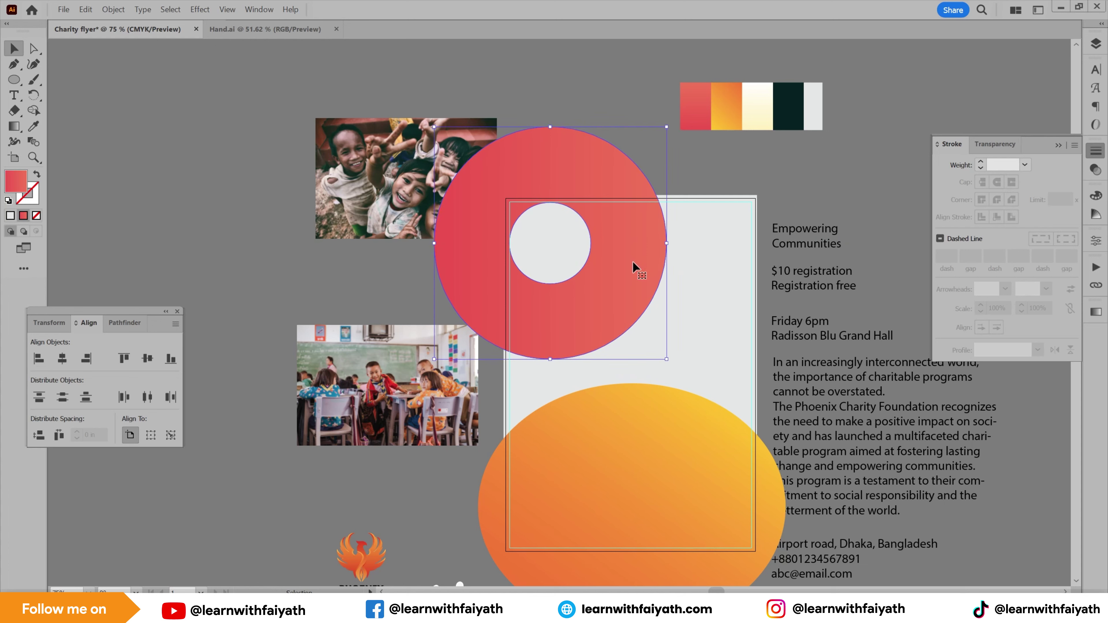
# Enlarge the smiling children photo behind the ring and clip it to the ring with a clipping mask.
pyautogui.moveTo(373, 183); pyautogui.dragTo(489, 255)
pyautogui.moveTo(618, 190); pyautogui.dragTo(762, 131)
pyautogui.moveTo(670, 183)
pyautogui.mouseDown()
pyautogui.moveTo(673, 167)
pyautogui.moveTo(679, 182)
pyautogui.mouseUp()
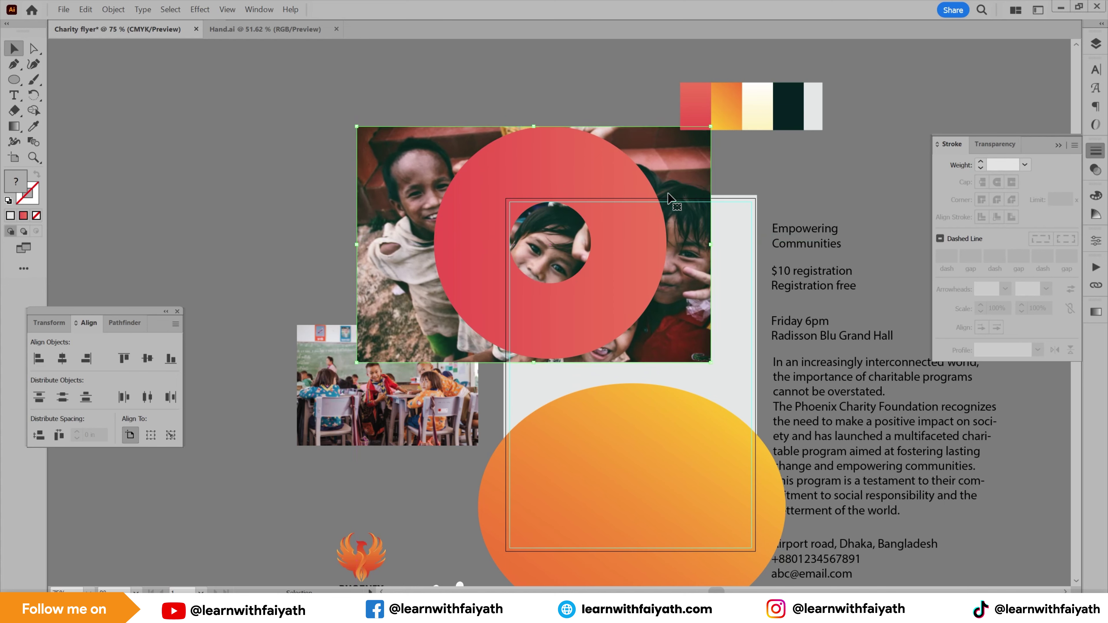
pyautogui.hotkey('ctrl', '7')
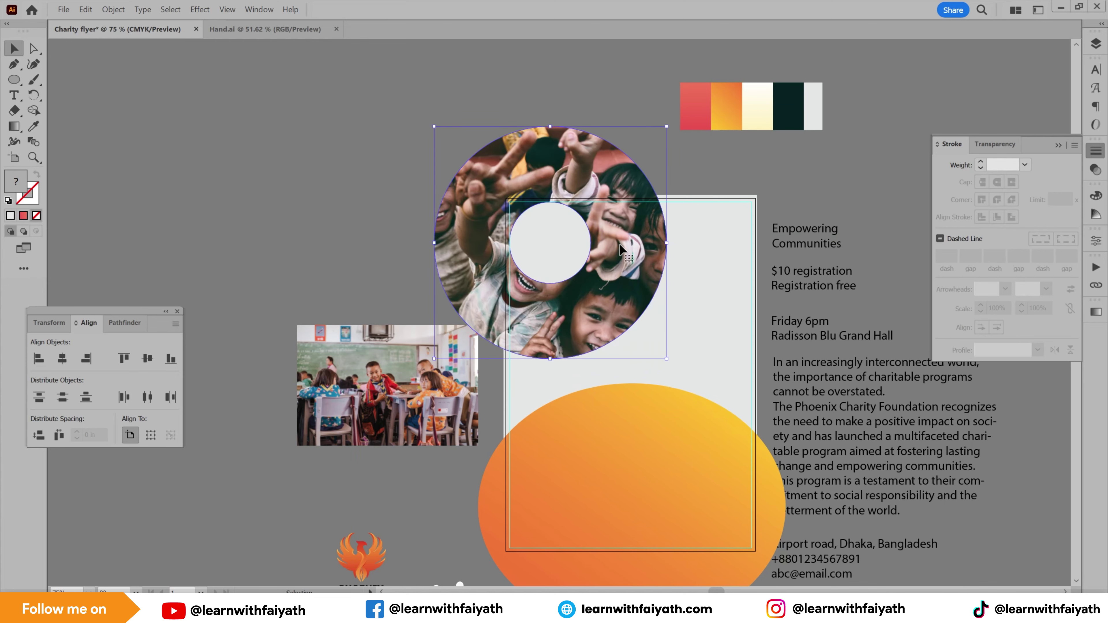
# Duplicate the clipped photo ring to its left and release the copy's clipping mask.
pyautogui.click(702, 268)
pyautogui.click(623, 268)
pyautogui.press('ctrl')
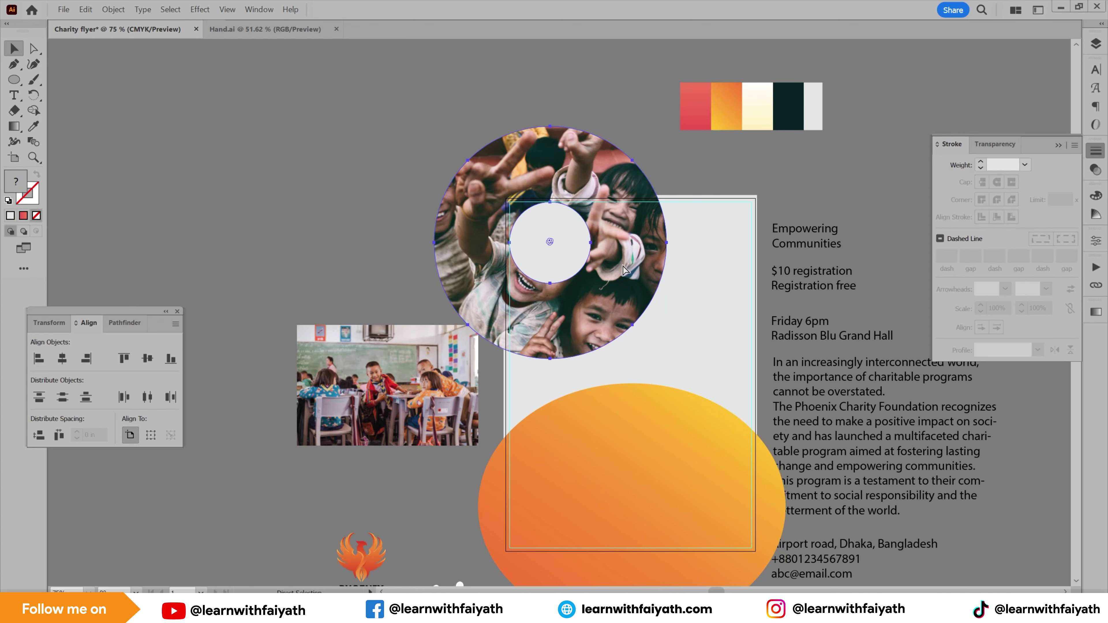
pyautogui.moveTo(635, 294); pyautogui.dragTo(332, 247)
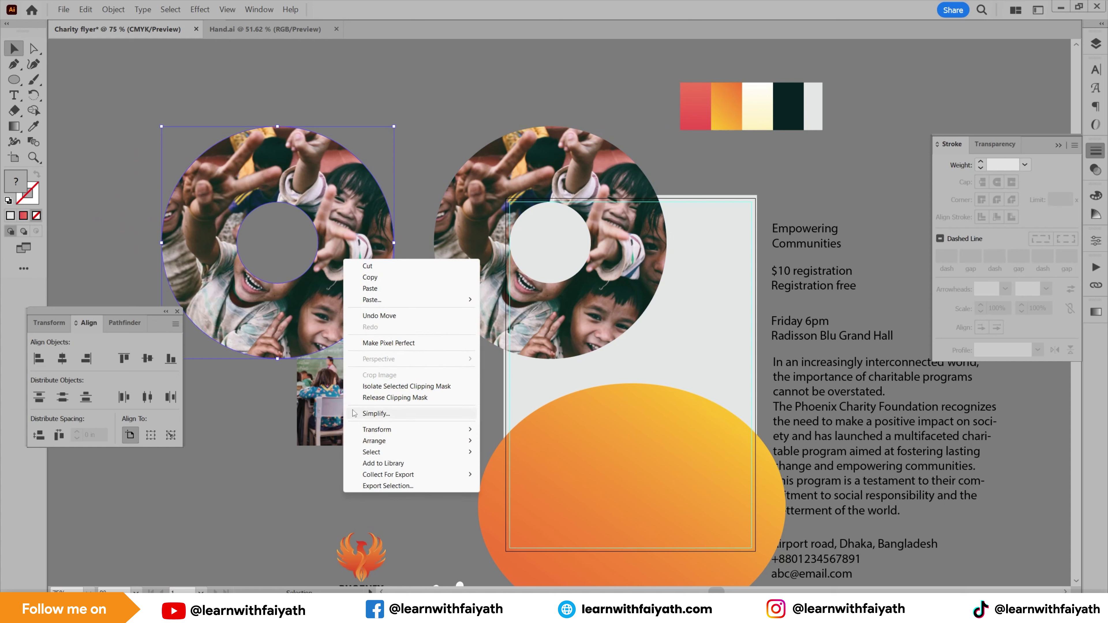
pyautogui.click(367, 402)
# Delete the copy's photo and fill the remaining ring outline with the red gradient from the palette strip.
pyautogui.click(403, 152)
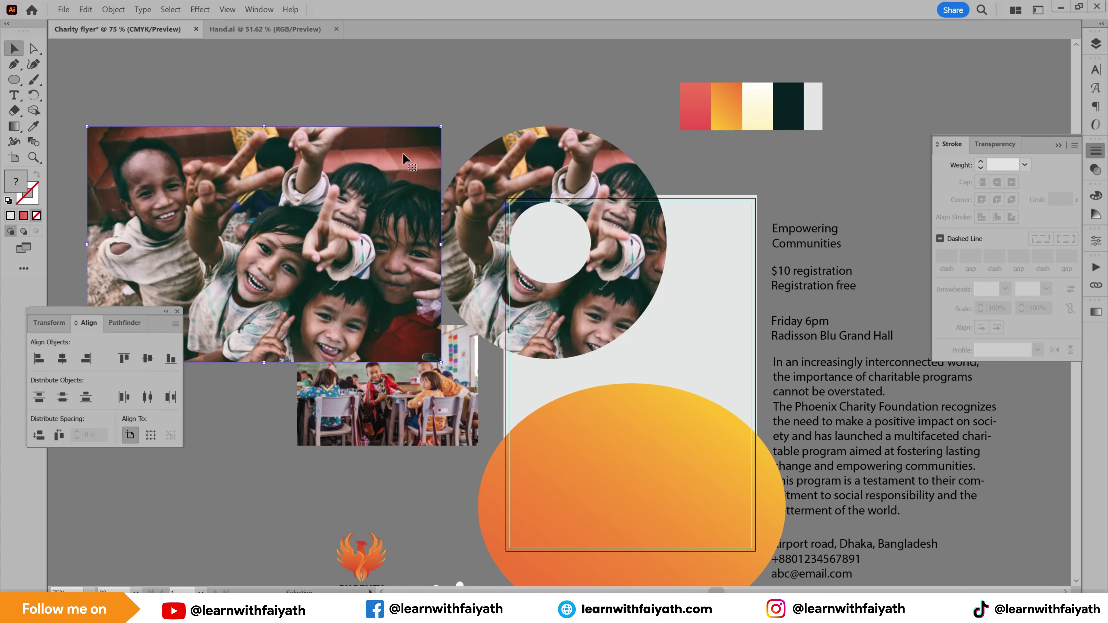
pyautogui.press('Delete')
pyautogui.moveTo(405, 127); pyautogui.dragTo(350, 245)
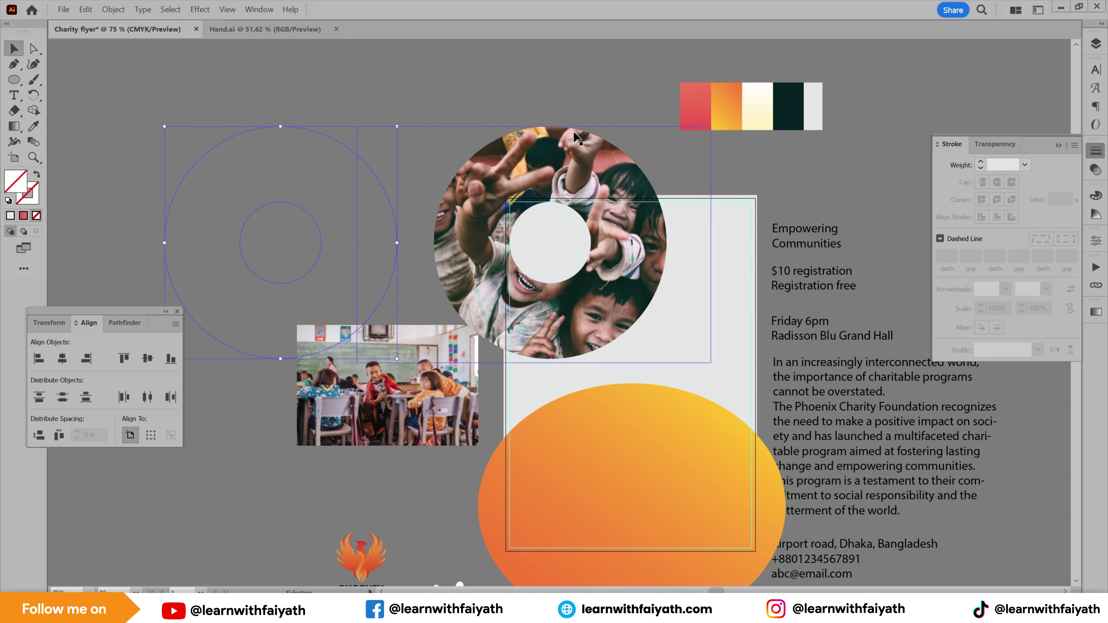
pyautogui.press('i')
pyautogui.click(692, 86)
pyautogui.press('v')
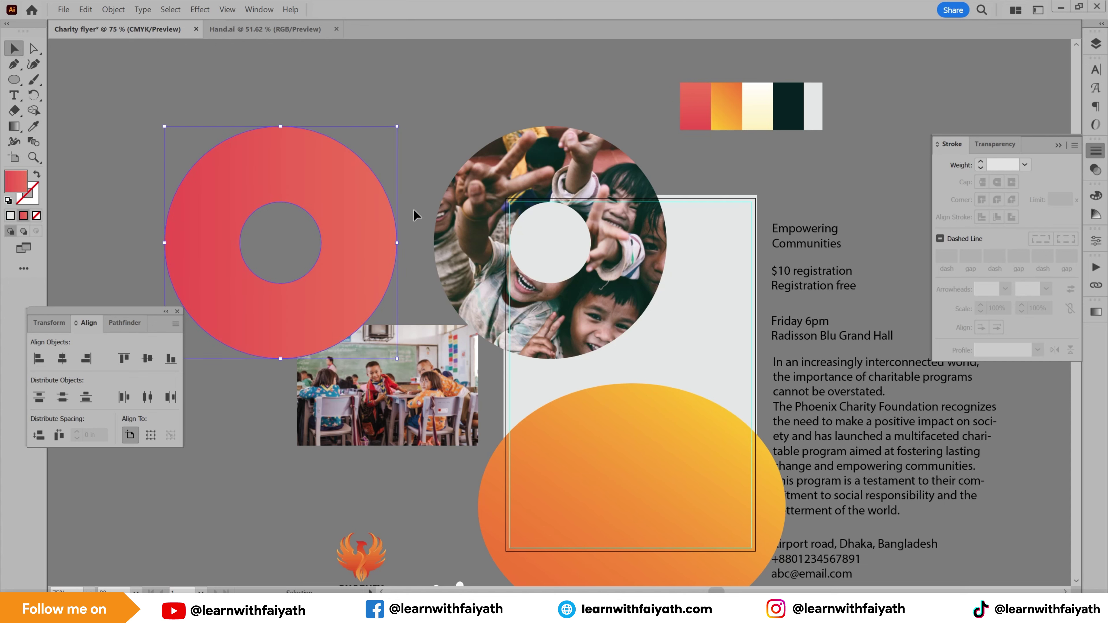
# Align the red ring to the photo ring's right edge so it covers the photo, and select the red ring.
pyautogui.keyDown('shift'); pyautogui.click(559, 169); pyautogui.keyUp('shift')
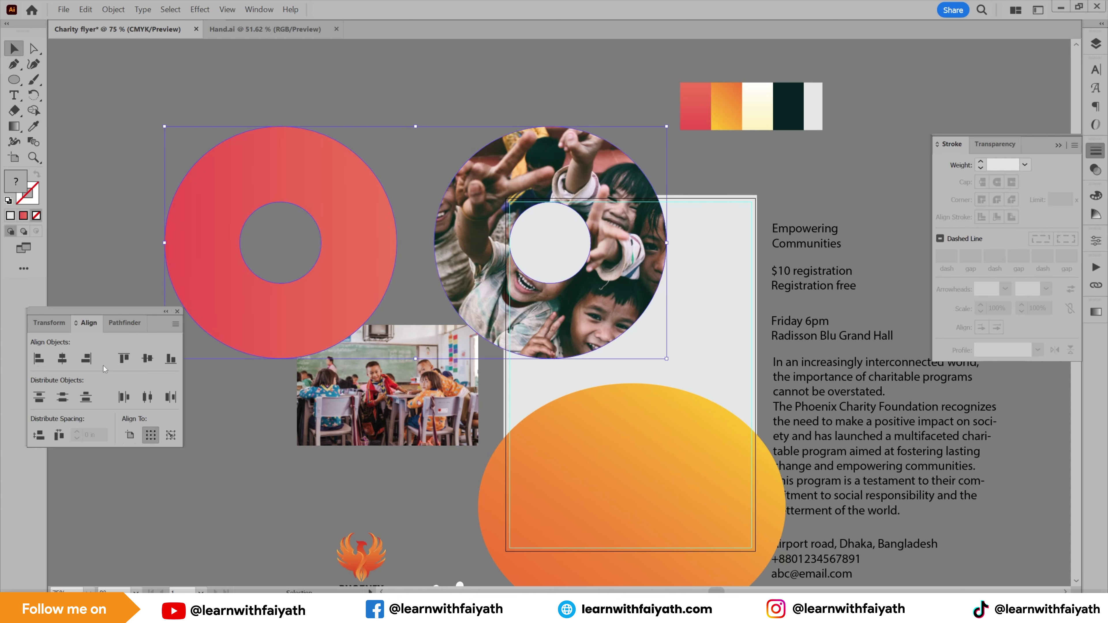
pyautogui.click(91, 360)
pyautogui.click(531, 163)
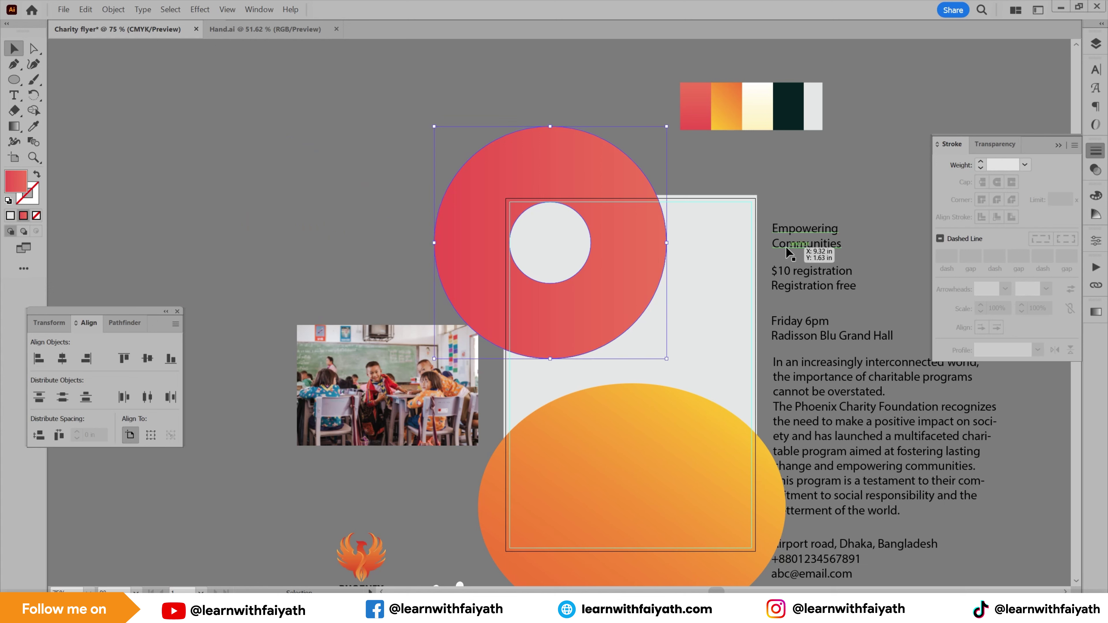
# Try the Multiply and Screen blend modes on the red ring and restore Normal.
pyautogui.click(1096, 170)
pyautogui.click(965, 165)
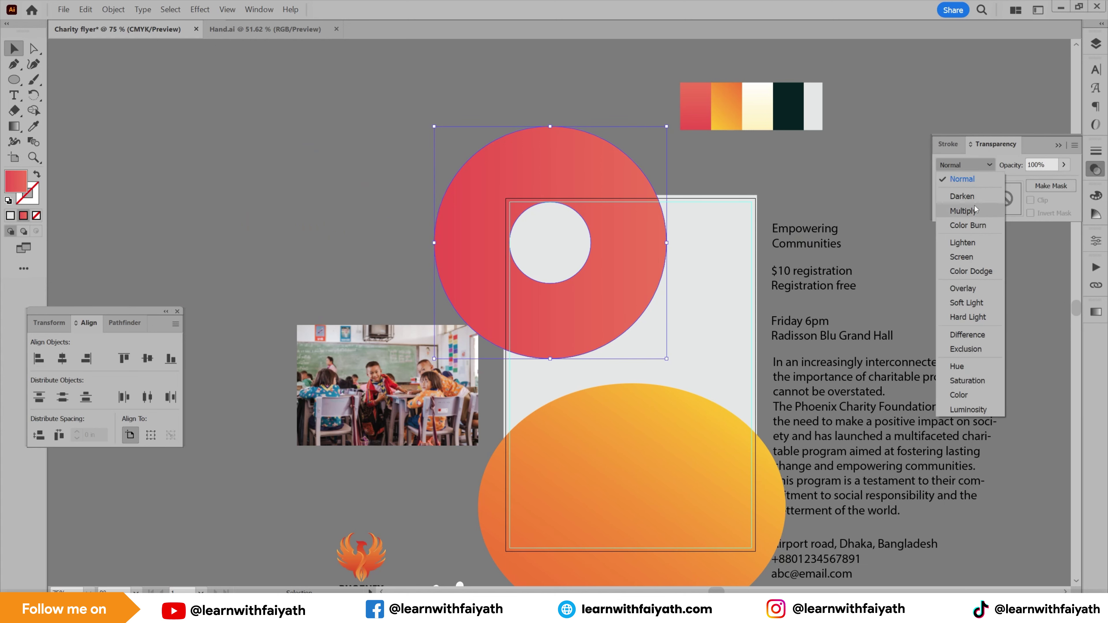
pyautogui.click(959, 210)
pyautogui.click(972, 164)
pyautogui.click(974, 256)
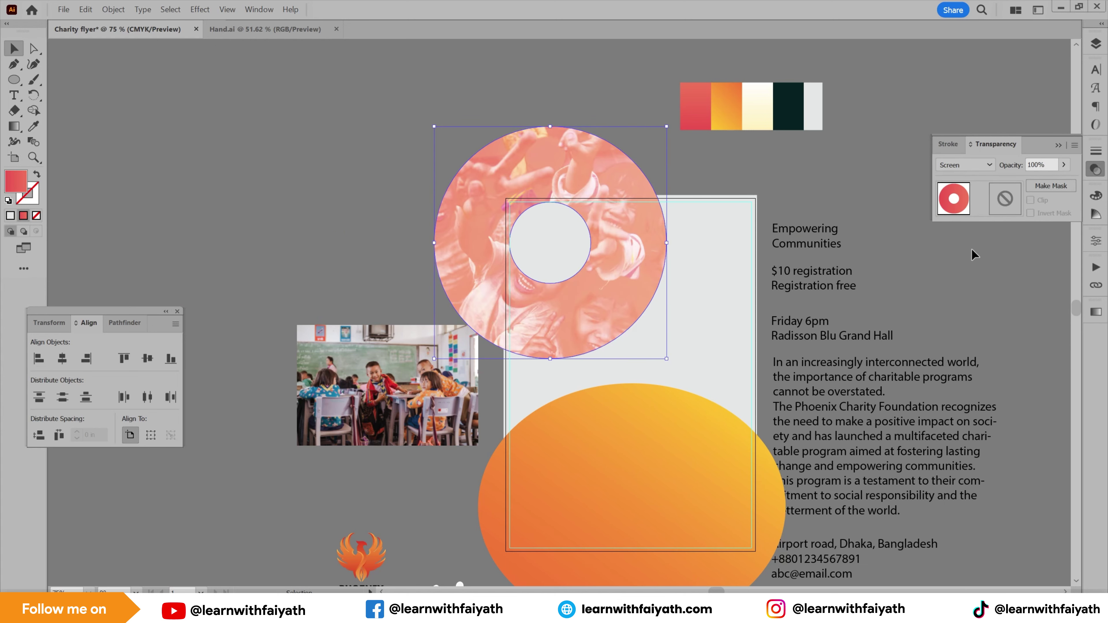
pyautogui.click(969, 165)
pyautogui.click(962, 179)
# Try the Color Burn, Color Dodge, Overlay and Soft Light blend modes on the red ring.
pyautogui.click(965, 165)
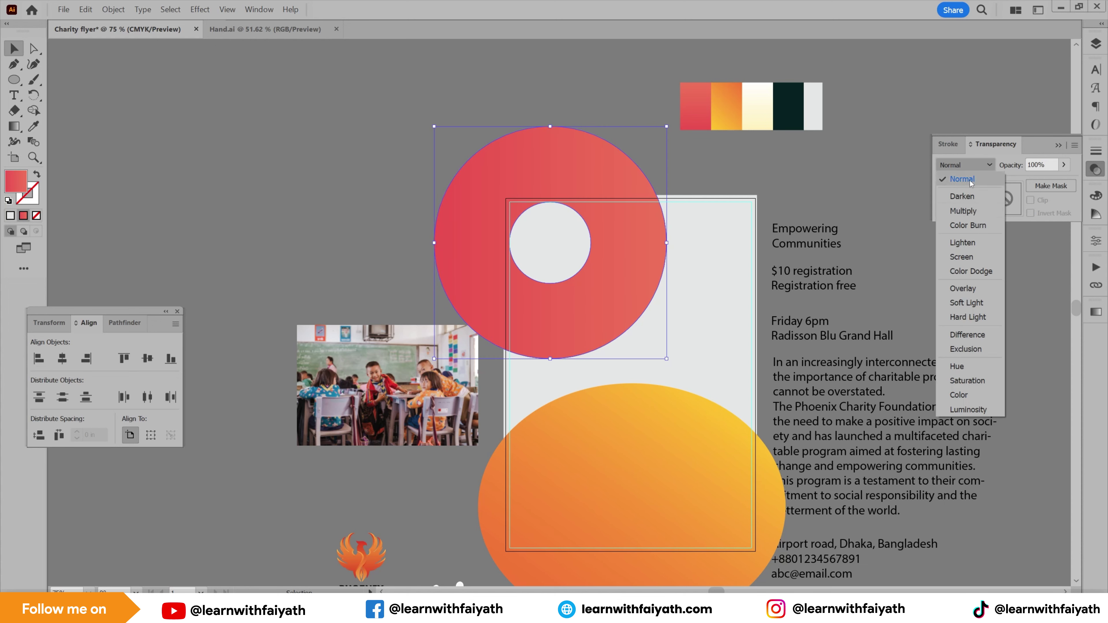
pyautogui.click(969, 225)
pyautogui.click(964, 165)
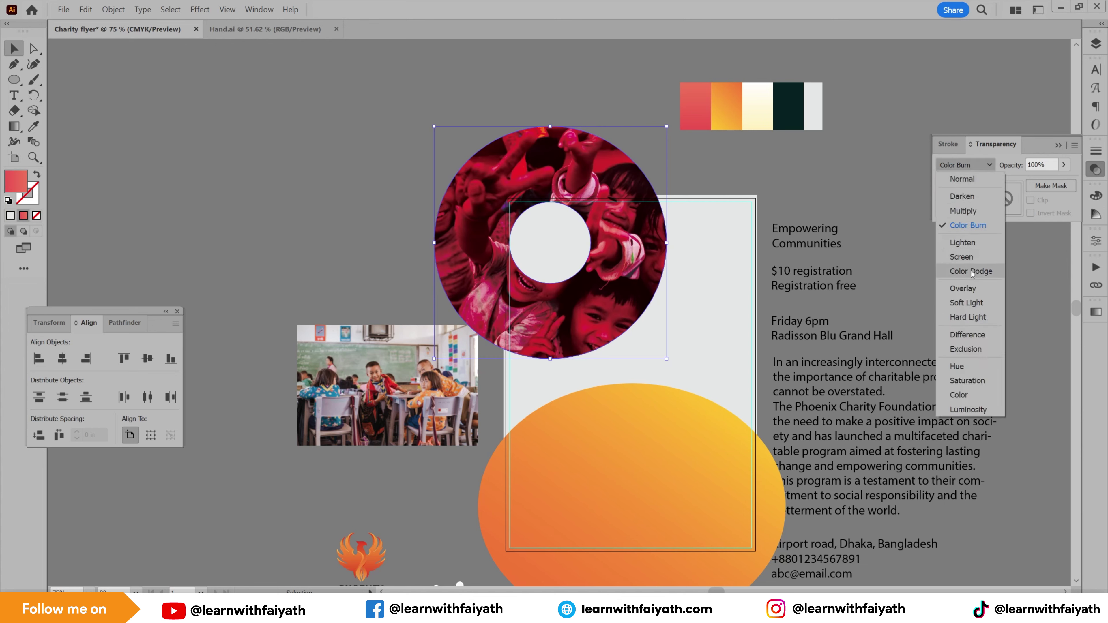
pyautogui.click(970, 270)
pyautogui.click(966, 165)
pyautogui.click(971, 287)
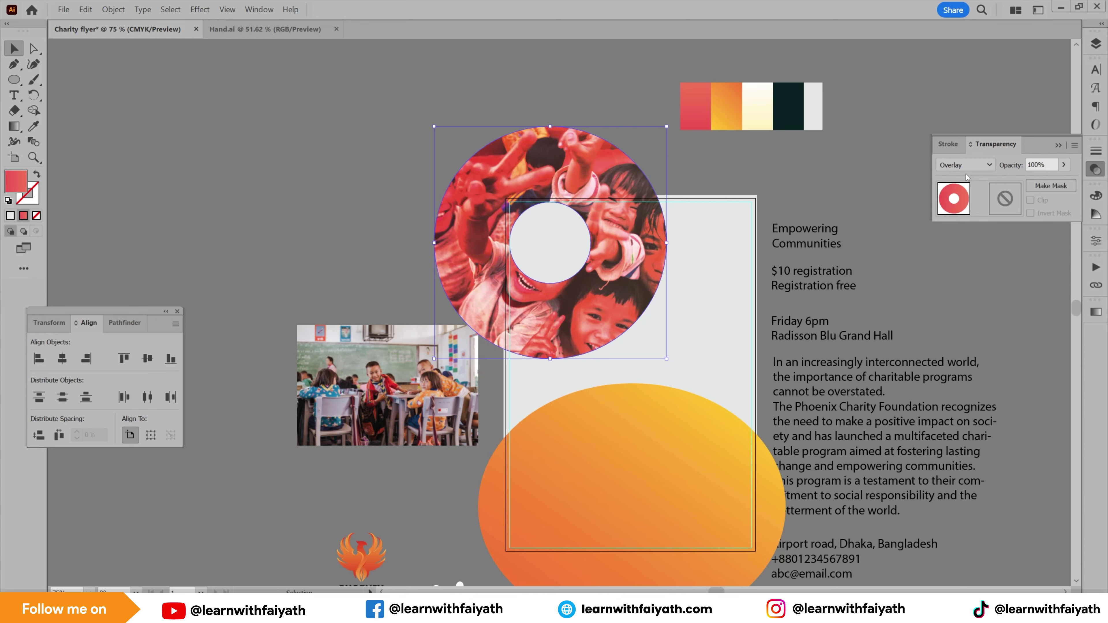
pyautogui.click(965, 165)
pyautogui.click(966, 303)
# Set the red ring's blend mode to Hard Light and its opacity to 50%.
pyautogui.click(965, 165)
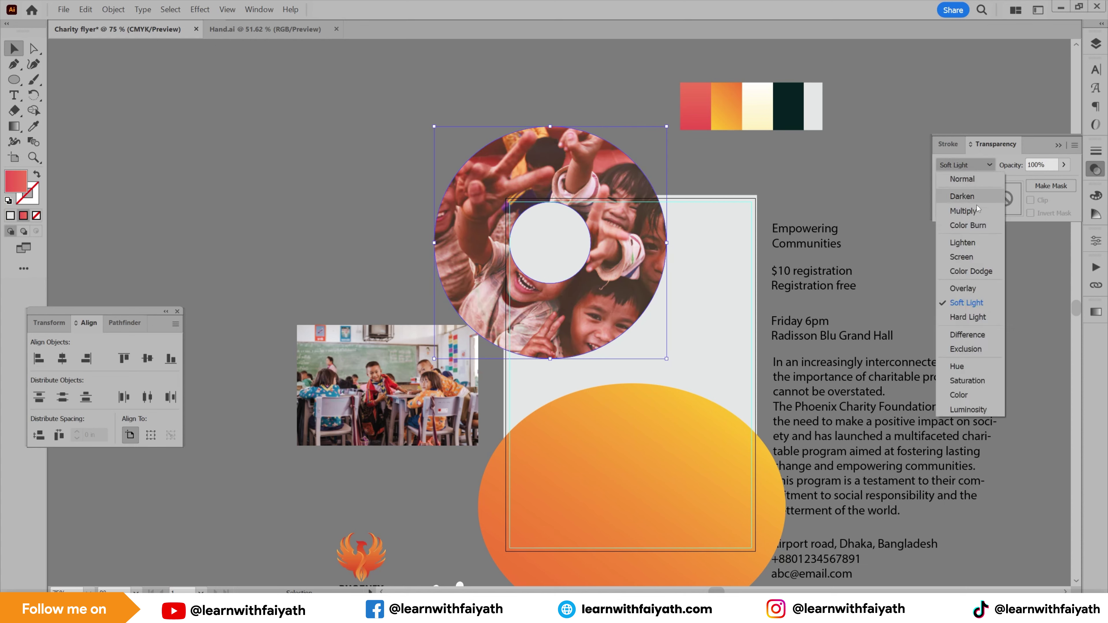
pyautogui.click(984, 317)
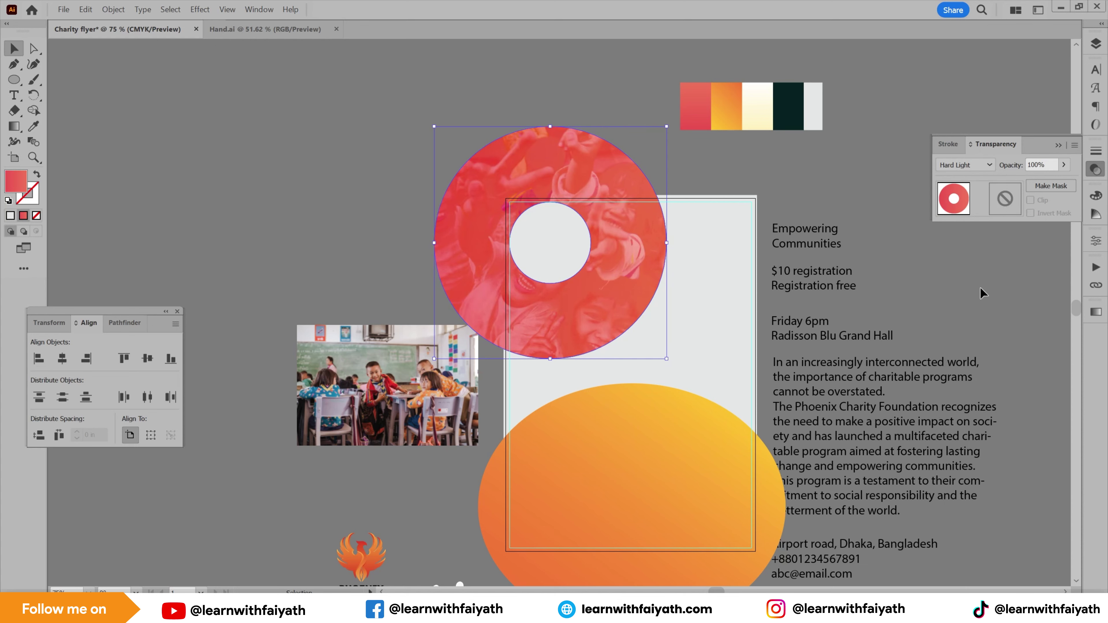
pyautogui.click(803, 184)
pyautogui.moveTo(597, 287); pyautogui.dragTo(628, 314)
pyautogui.click(628, 271)
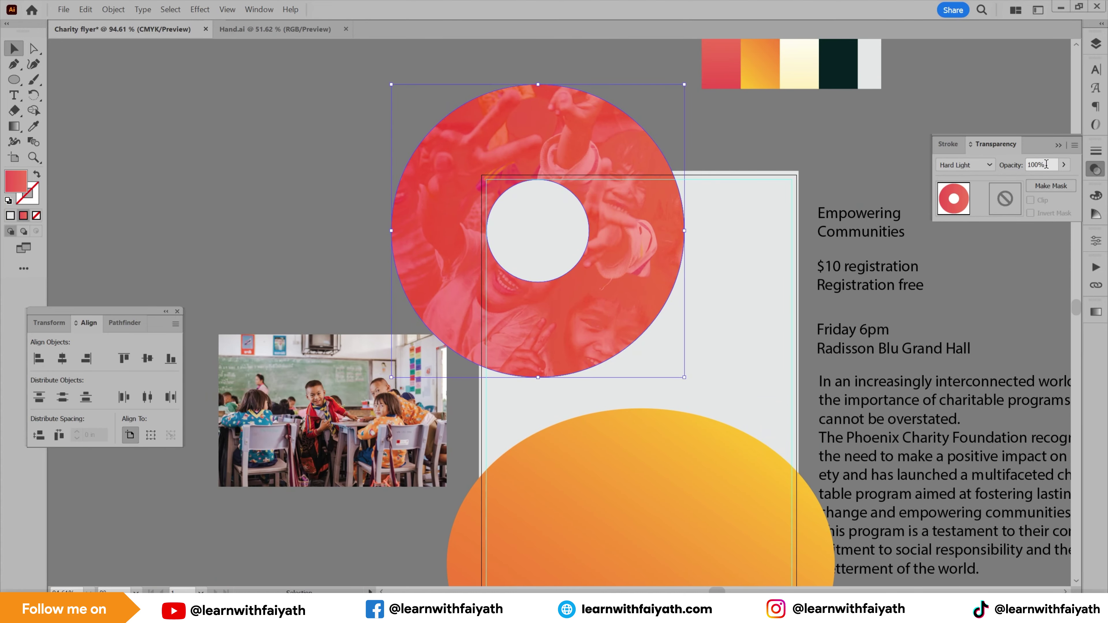
pyautogui.write('50')
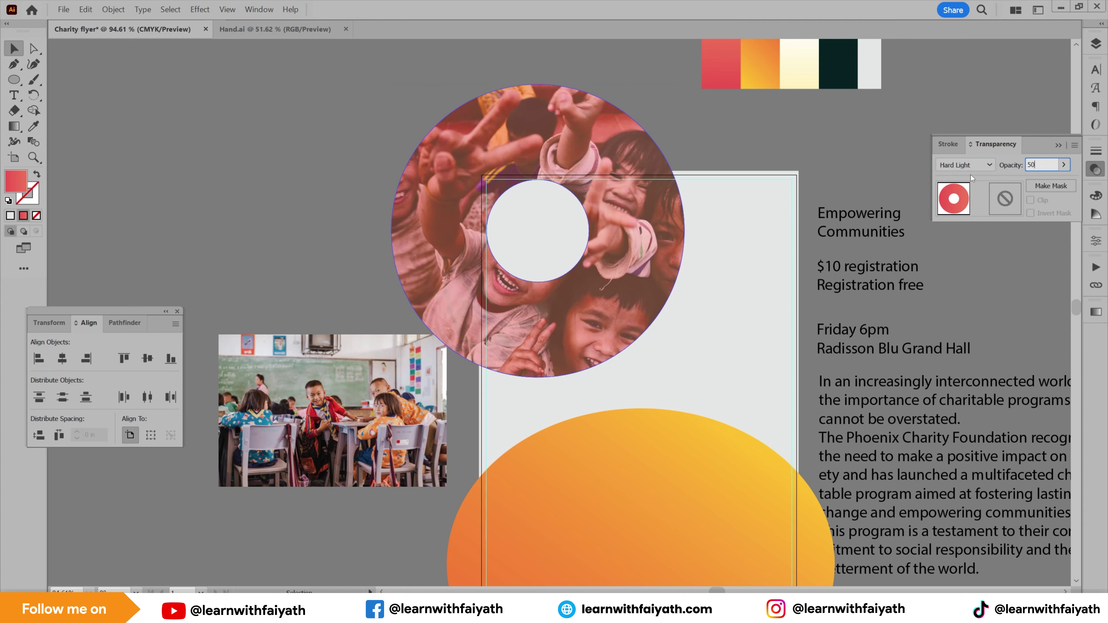
pyautogui.press('Return')
# Move all the flyer text blocks right, clear of the orange ellipse, and select the group of raised hands.
pyautogui.click(844, 128)
pyautogui.moveTo(705, 385); pyautogui.dragTo(695, 205)
pyautogui.click(392, 262)
pyautogui.moveTo(670, 365); pyautogui.dragTo(623, 264)
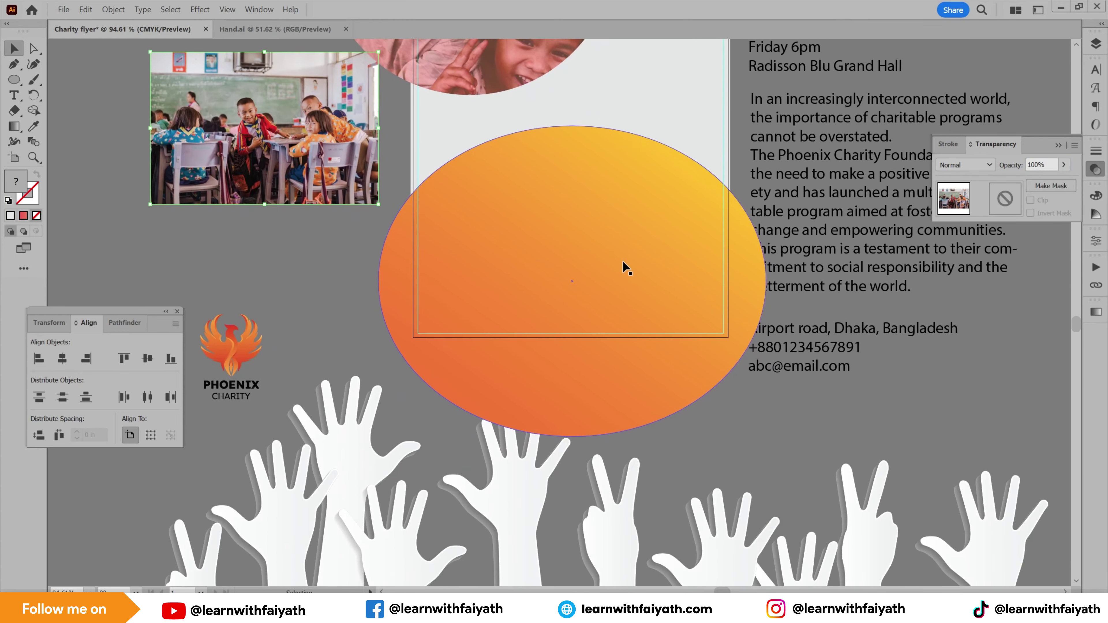
pyautogui.scroll(-3, 624, 270)
pyautogui.scroll(1, 625, 272)
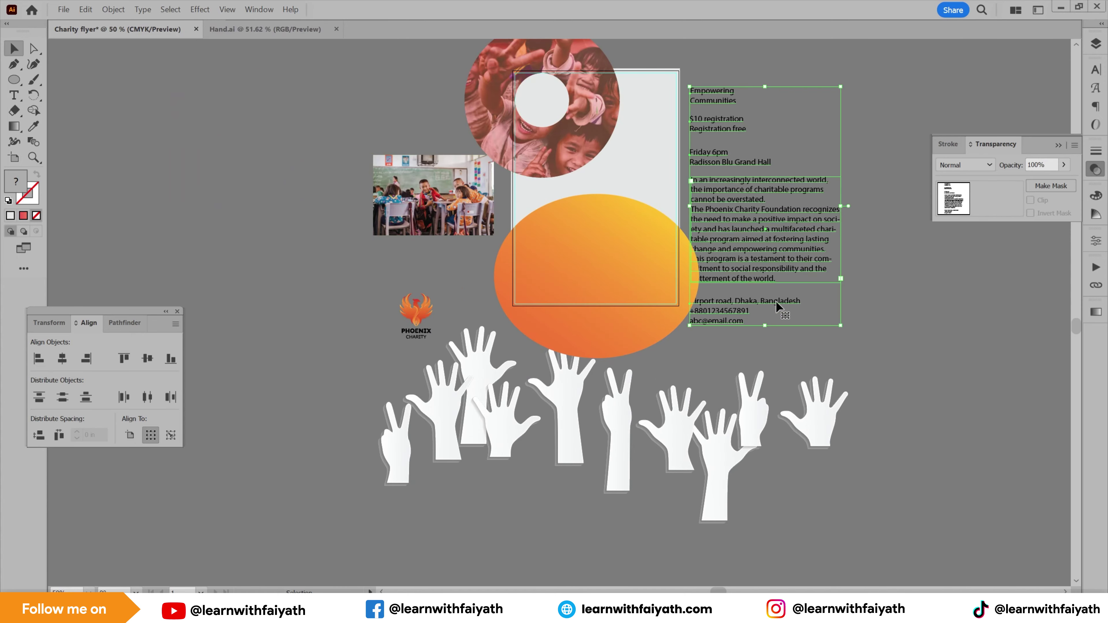
pyautogui.moveTo(775, 300); pyautogui.dragTo(921, 270)
pyautogui.click(715, 495)
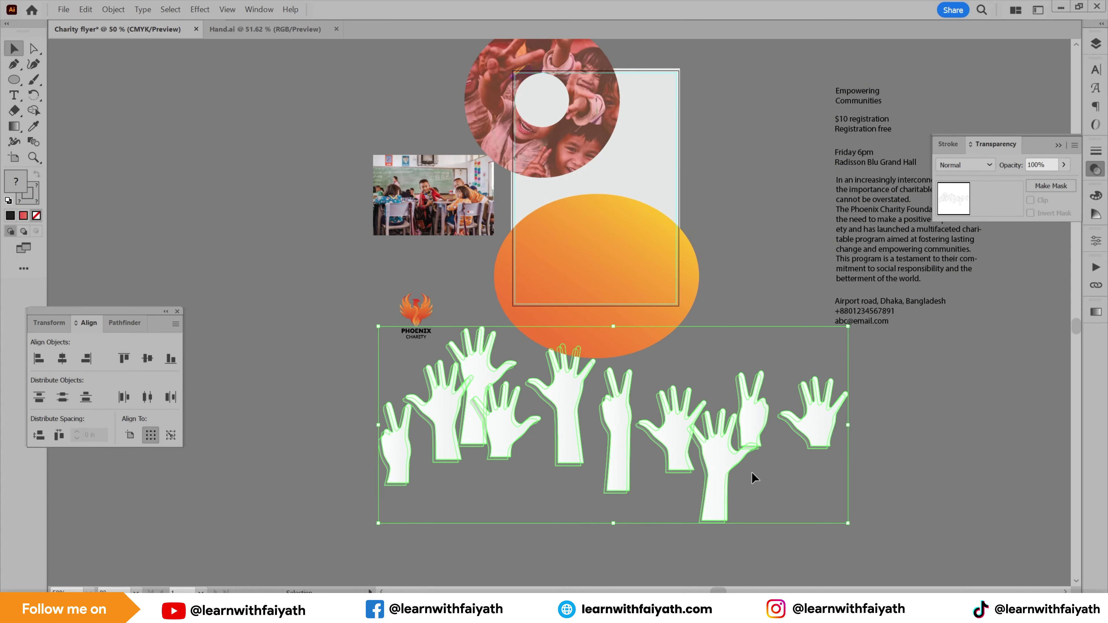
# Move the group of white raised hands lower on the canvas, clear of the orange ellipse, and deselect it.
pyautogui.moveTo(727, 431); pyautogui.dragTo(675, 514)
pyautogui.click(756, 361)
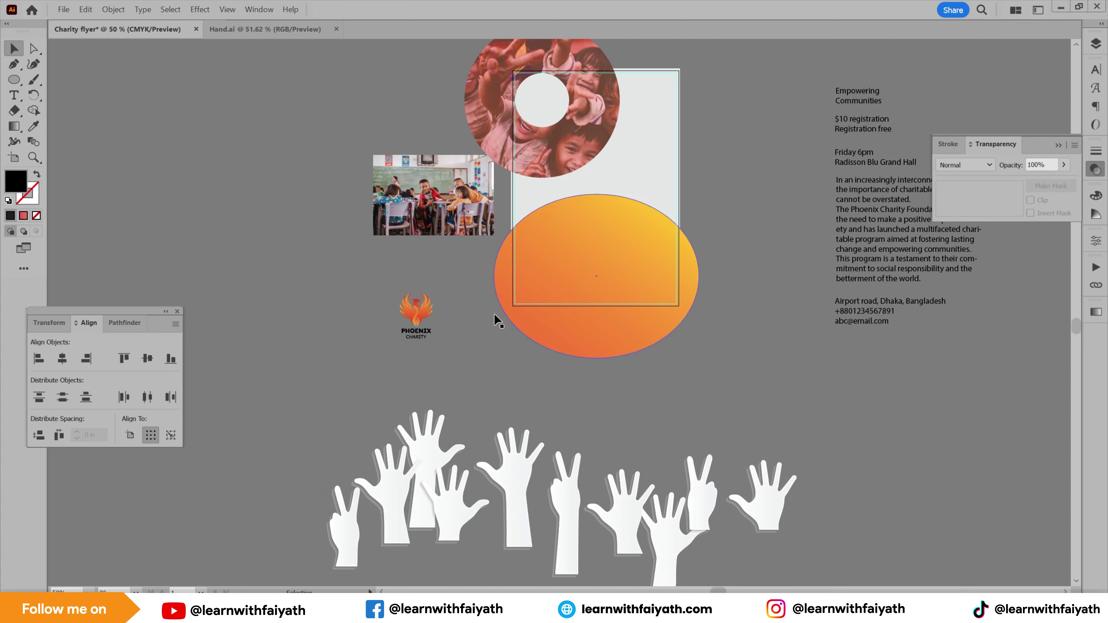
# Place the Phoenix Charity logo inside the flyer's upper-right corner and scale it down to fit the margin guides.
pyautogui.moveTo(416, 312); pyautogui.dragTo(735, 276)
pyautogui.moveTo(735, 277); pyautogui.dragTo(821, 314)
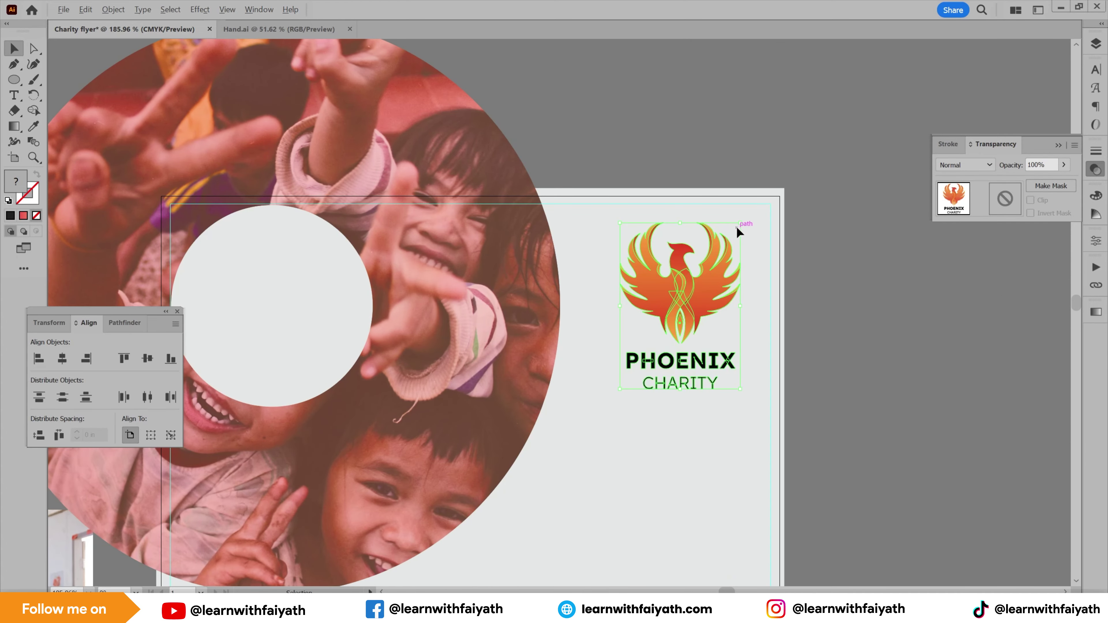
pyautogui.moveTo(737, 228); pyautogui.dragTo(751, 240)
pyautogui.click(823, 250)
# Place a copy of the orange gradient ellipse on the empty canvas to the left of the flyer.
pyautogui.scroll(-3, 823, 255)
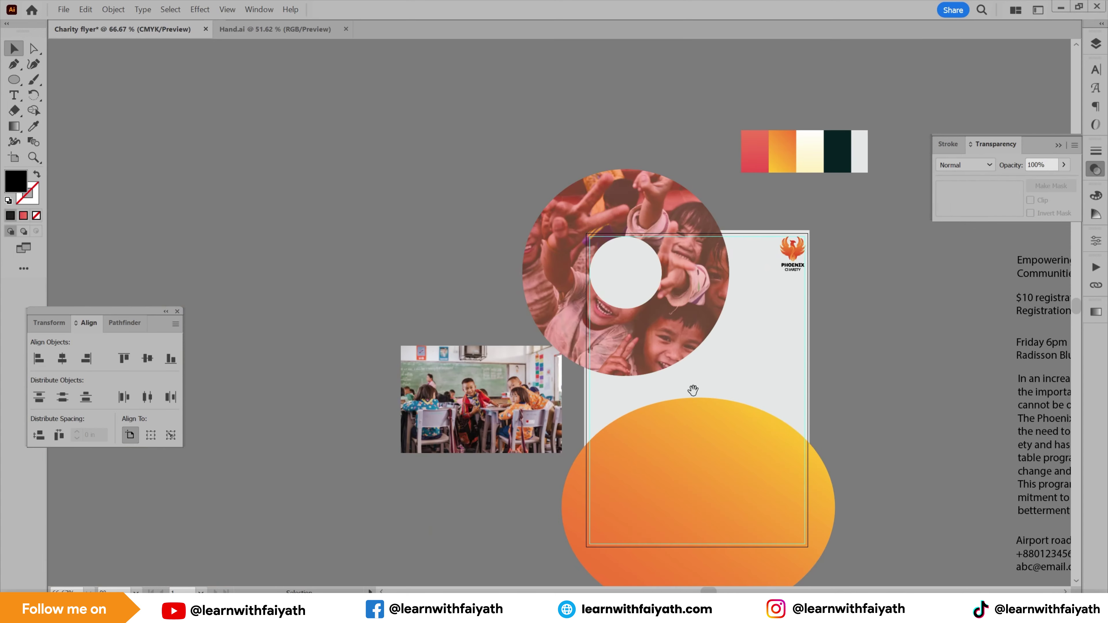
pyautogui.moveTo(692, 390); pyautogui.dragTo(649, 172)
pyautogui.moveTo(663, 245); pyautogui.dragTo(273, 302)
# Transfer the classroom photo from the Assets layer to Layer 4 and enlarge it until it overlaps the flyer's ellipse.
pyautogui.click(417, 183)
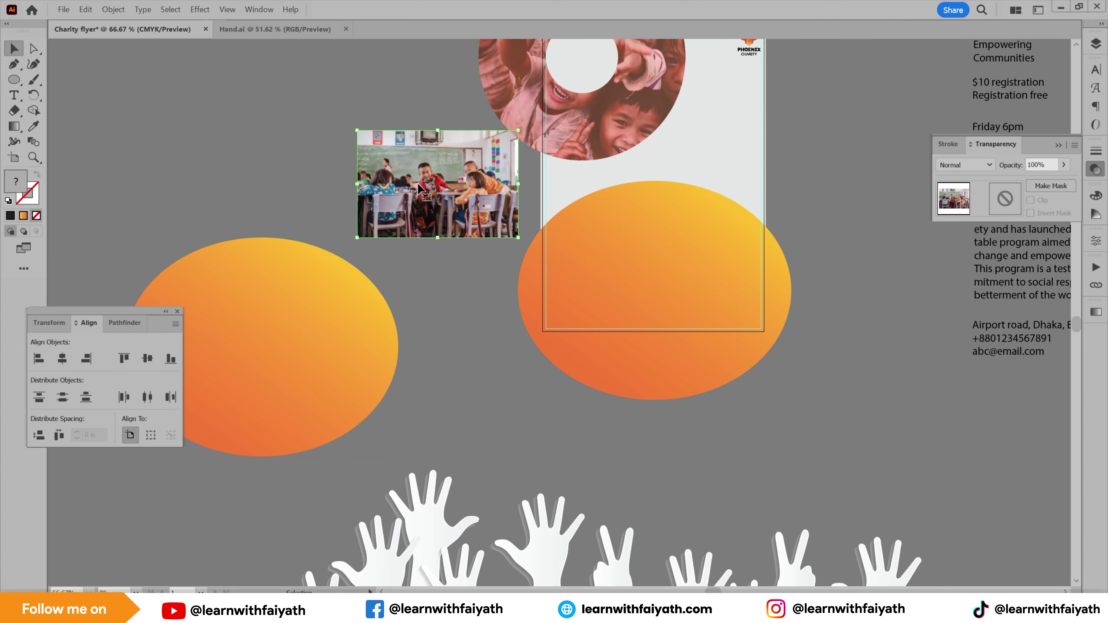
pyautogui.moveTo(416, 182); pyautogui.dragTo(472, 396)
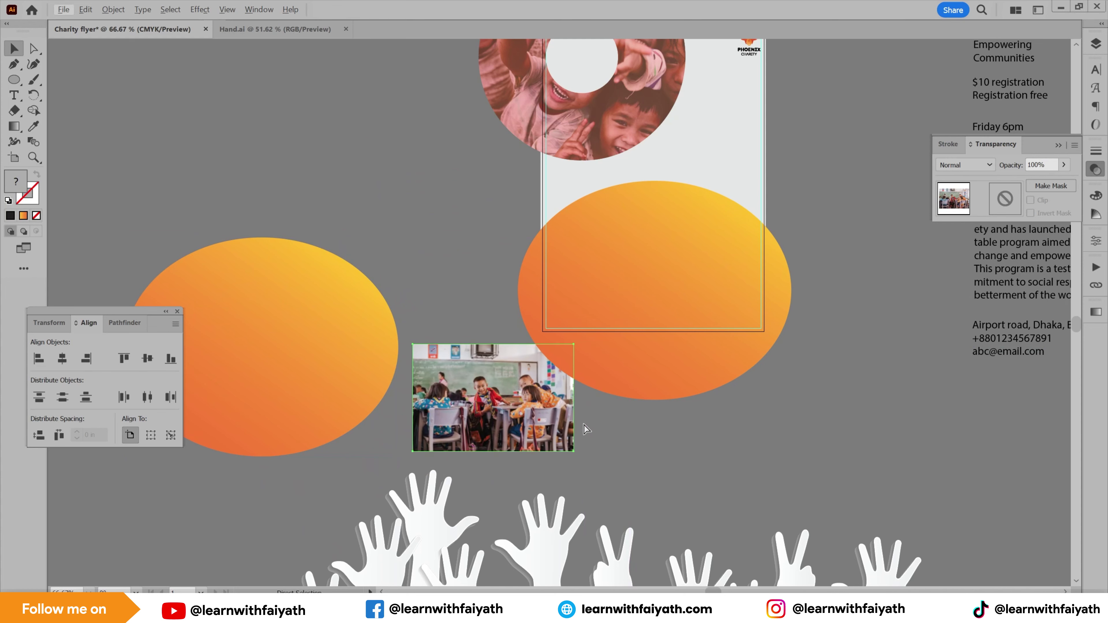
pyautogui.hotkey('ctrl', 'x')
pyautogui.click(1095, 43)
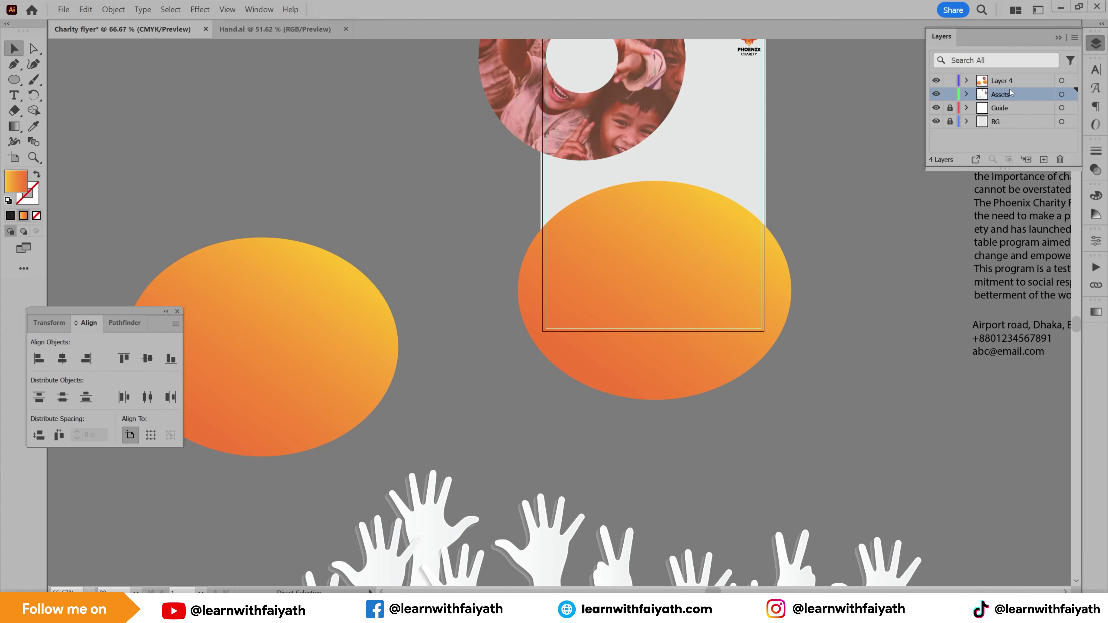
pyautogui.click(1014, 82)
pyautogui.hotkey('ctrl', 'v')
pyautogui.moveTo(523, 332); pyautogui.dragTo(491, 384)
pyautogui.moveTo(608, 366); pyautogui.dragTo(706, 378)
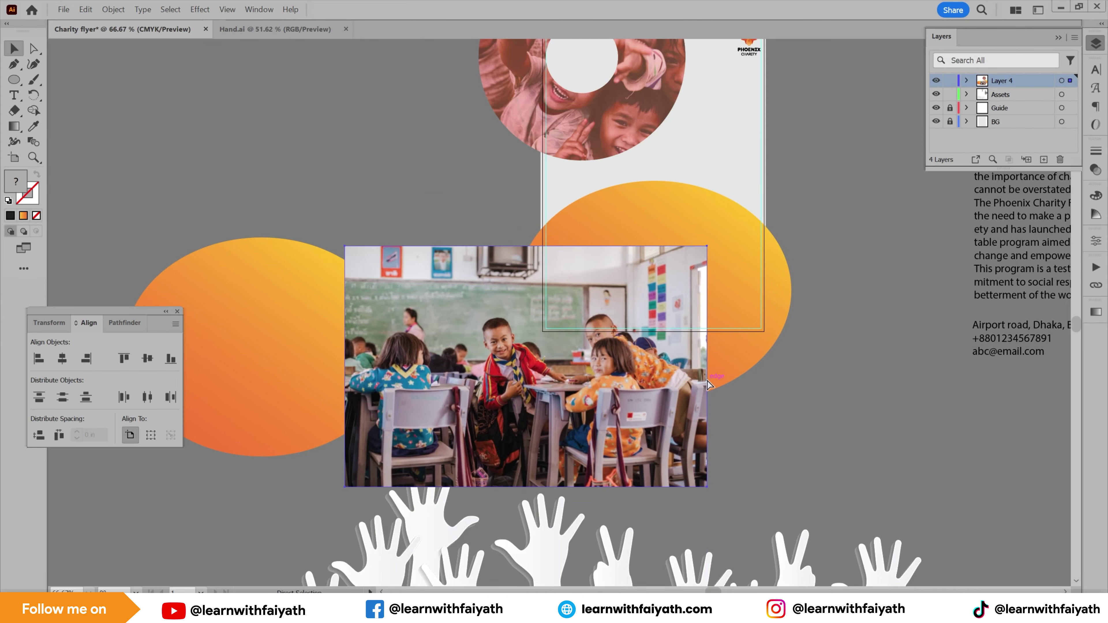
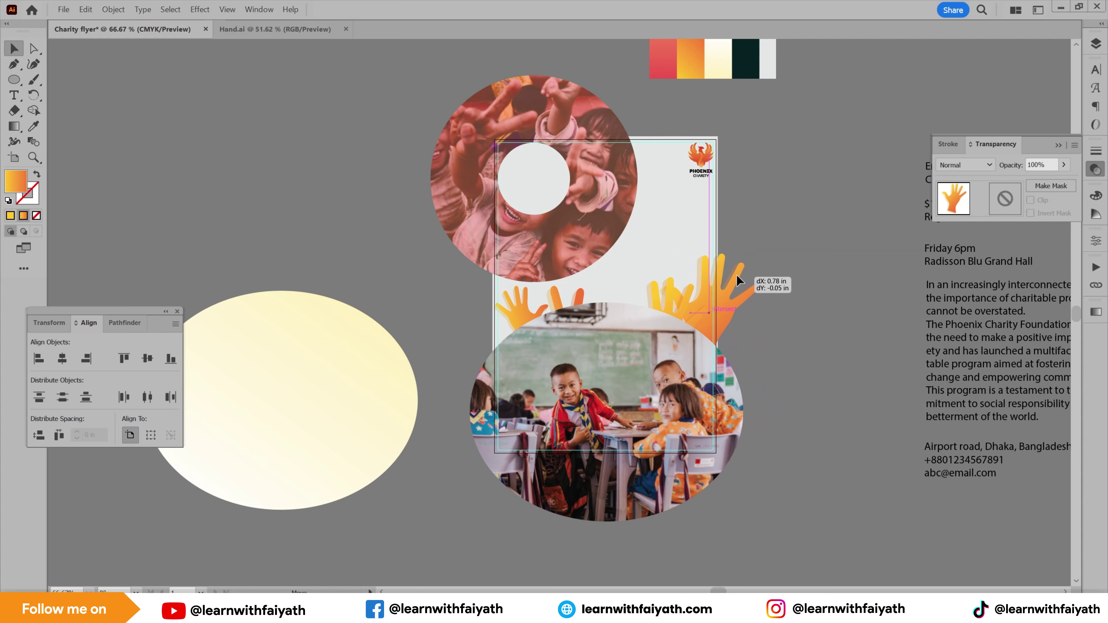
# Rearrange the orange hands so they rise from behind the upper edge of the classroom photo ellipse.
pyautogui.moveTo(736, 275); pyautogui.dragTo(642, 280)
pyautogui.moveTo(574, 300); pyautogui.dragTo(530, 294)
pyautogui.moveTo(646, 289); pyautogui.dragTo(612, 293)
pyautogui.moveTo(574, 328); pyautogui.dragTo(578, 299)
pyautogui.moveTo(686, 306)
pyautogui.mouseDown()
pyautogui.moveTo(677, 298)
pyautogui.moveTo(682, 307)
pyautogui.mouseUp()
# Move the "Empowering Communities" text into the light circle at the centre of the photo ring.
pyautogui.click(821, 284)
pyautogui.moveTo(863, 280); pyautogui.dragTo(747, 296)
pyautogui.moveTo(854, 195); pyautogui.dragTo(449, 183)
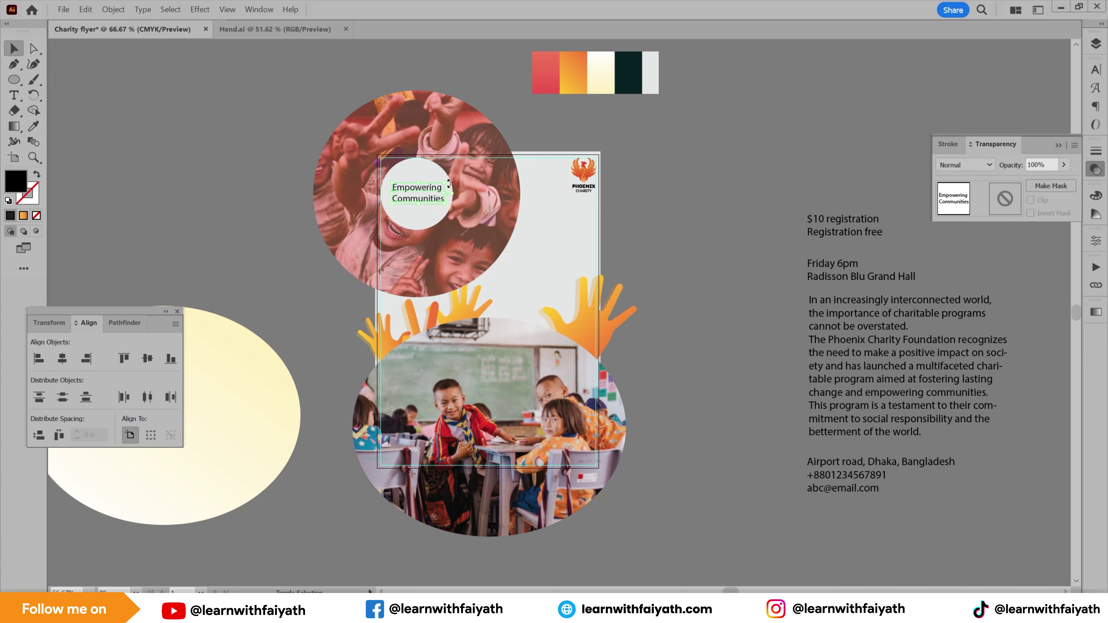
# Set the font of the "Empowering Communities" text to Aira.
pyautogui.click(1100, 70)
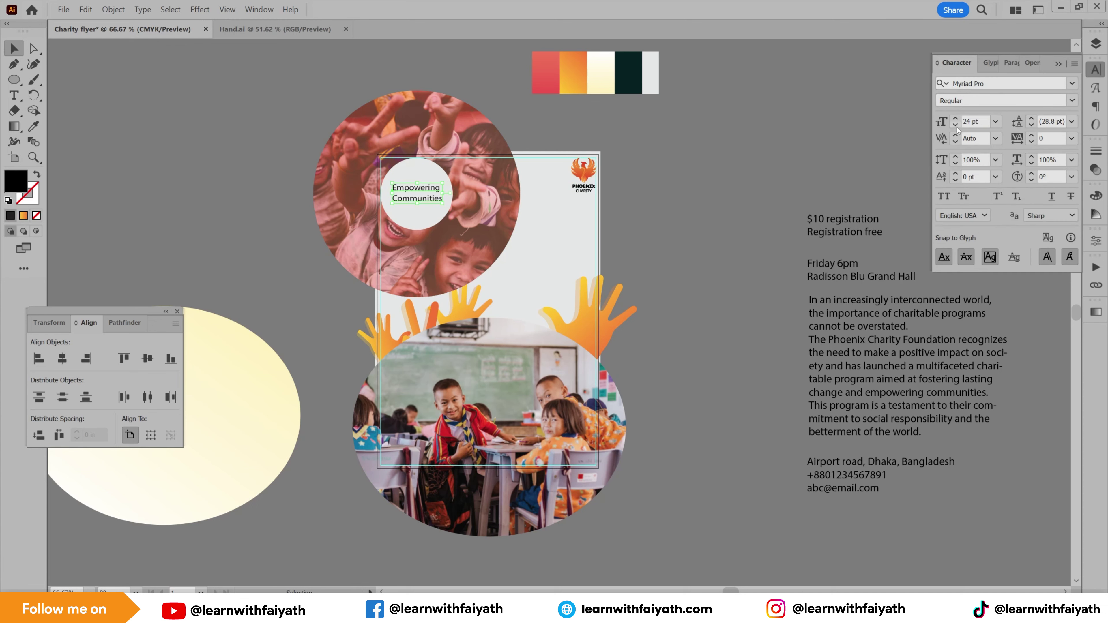
pyautogui.click(1072, 82)
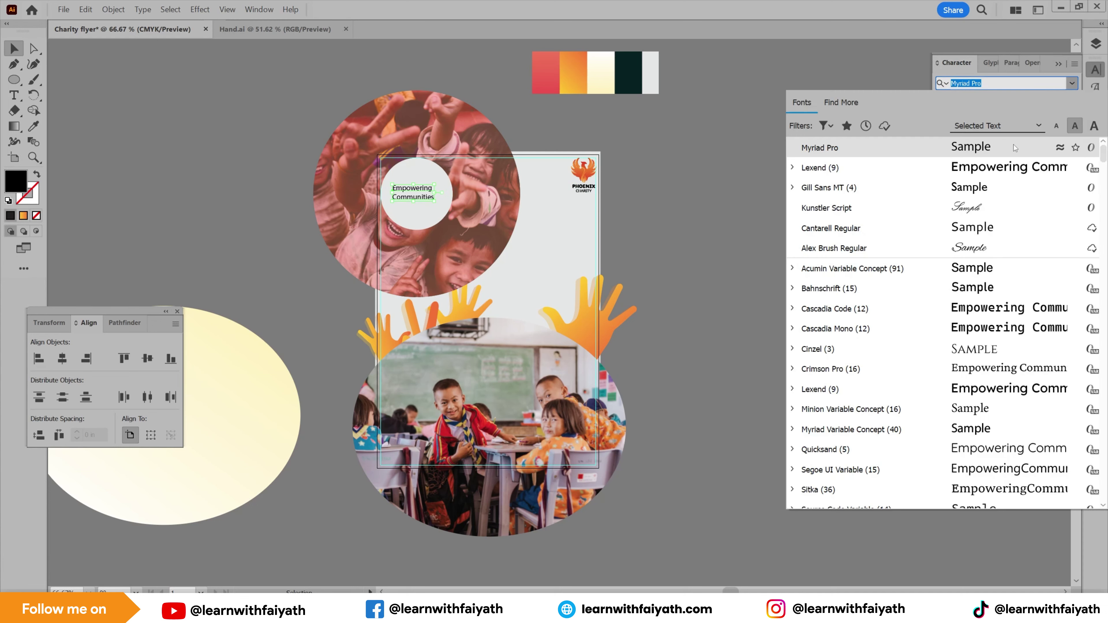
pyautogui.scroll(-10, 909, 210)
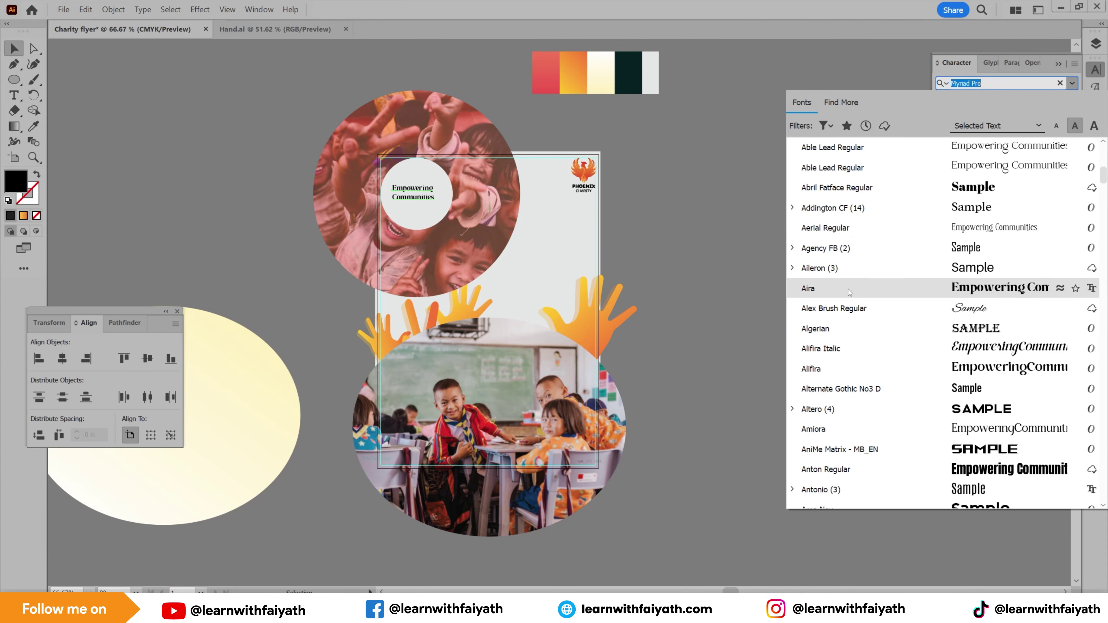
pyautogui.click(848, 290)
# Enlarge the "Empowering Communities" heading to about 26 pt and centre it within the light circle.
pyautogui.scroll(4, 421, 200)
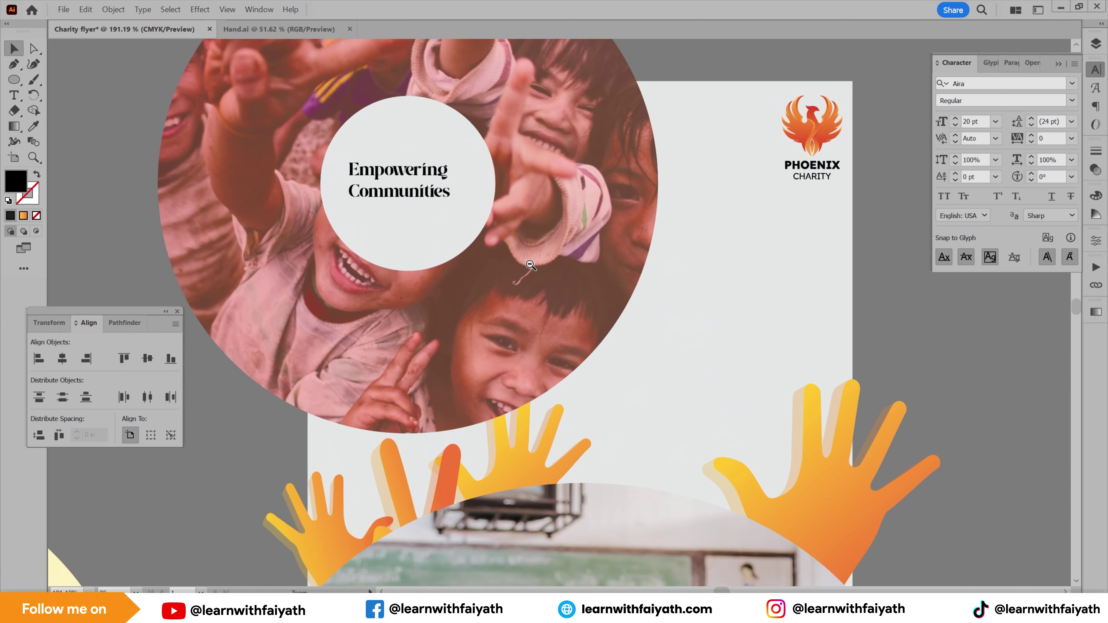
pyautogui.moveTo(457, 205)
pyautogui.mouseDown()
pyautogui.moveTo(502, 235)
pyautogui.moveTo(446, 200)
pyautogui.mouseUp()
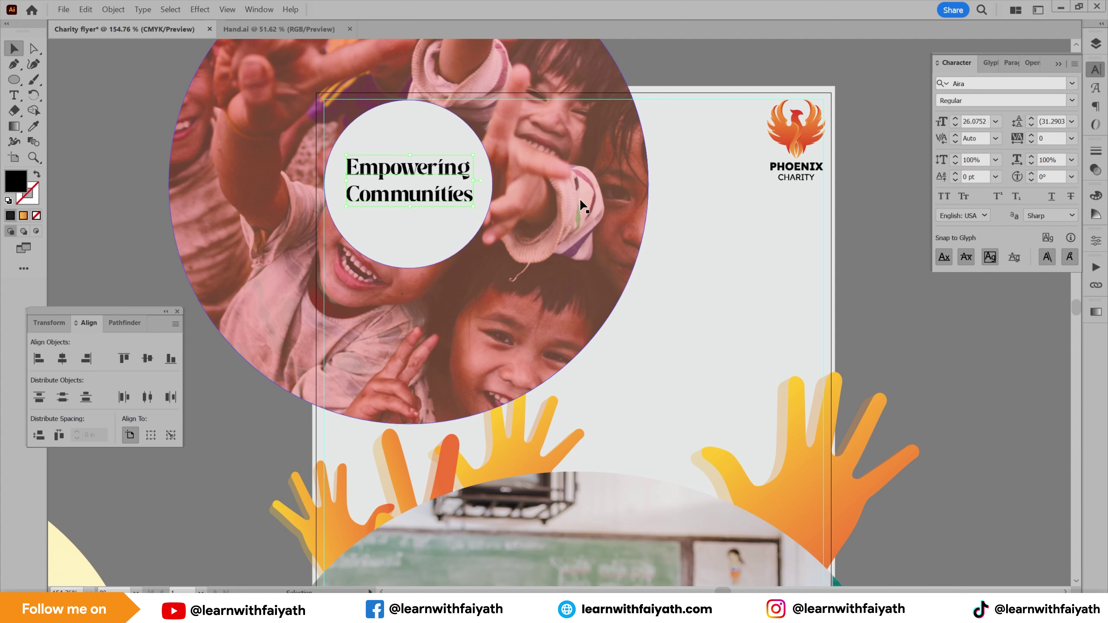
pyautogui.press('Left')
pyautogui.press('Left')
pyautogui.press('Down')
pyautogui.press('Left')
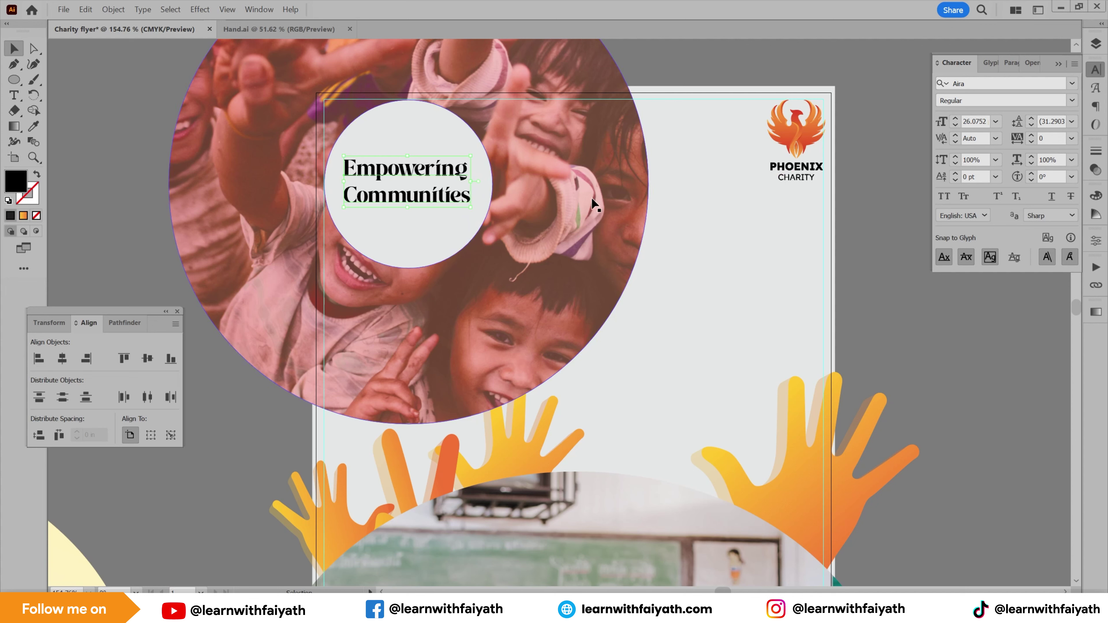
pyautogui.press('Down')
pyautogui.press('Down')
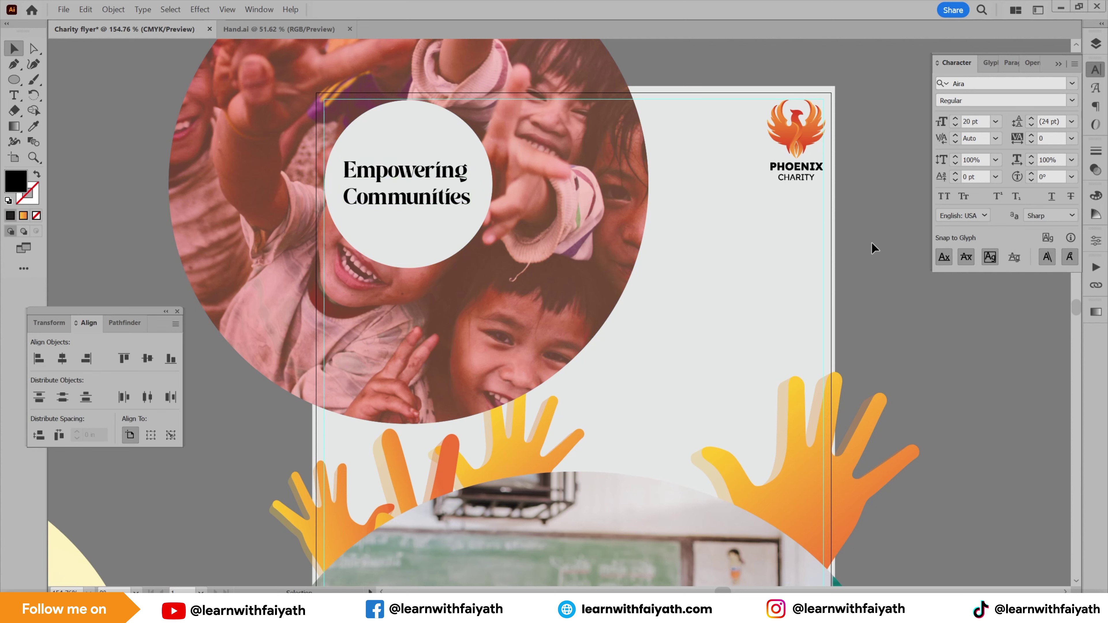
# Scale down the large hand on the right and set it beside the middle hand above the classroom photo.
pyautogui.scroll(-4, 736, 240)
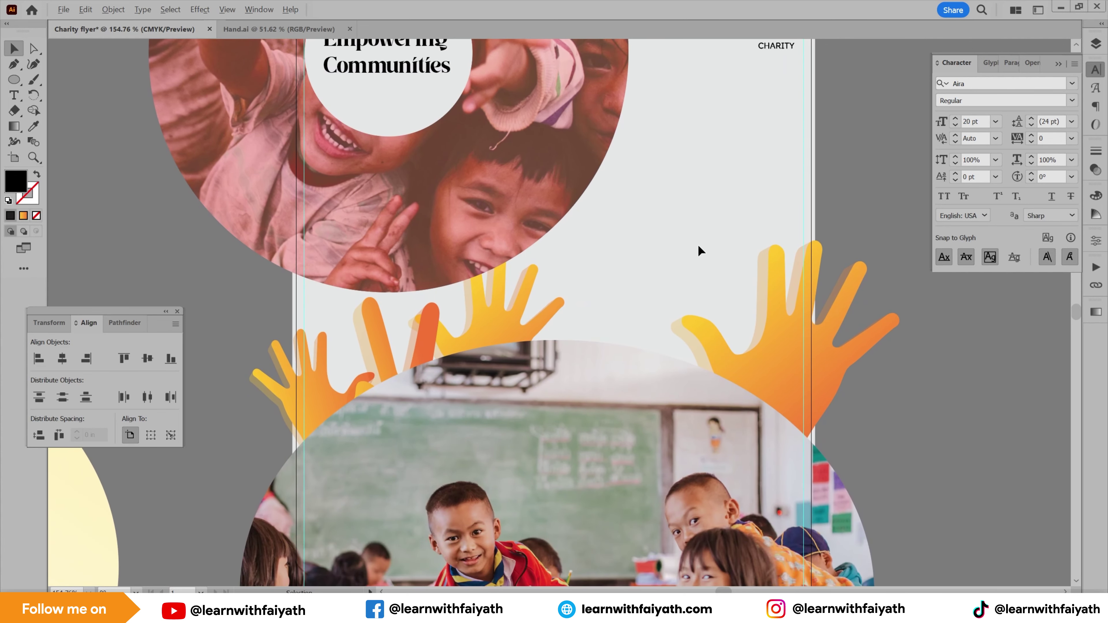
pyautogui.scroll(-2, 698, 244)
pyautogui.click(733, 288)
pyautogui.moveTo(791, 258); pyautogui.dragTo(661, 279)
pyautogui.press('space')
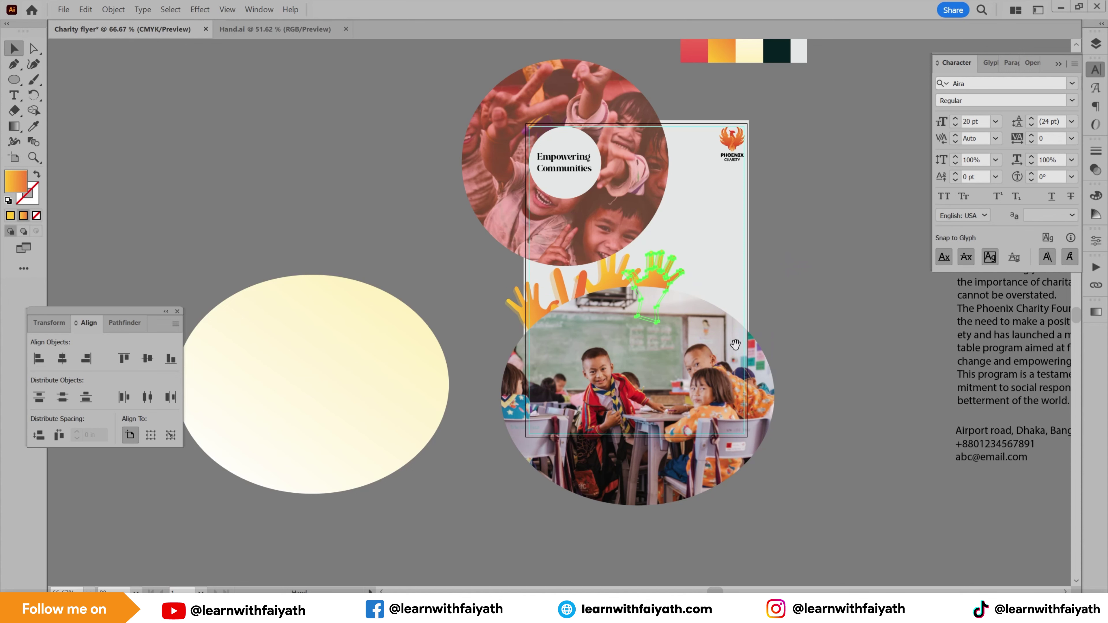
pyautogui.moveTo(735, 344); pyautogui.dragTo(674, 221)
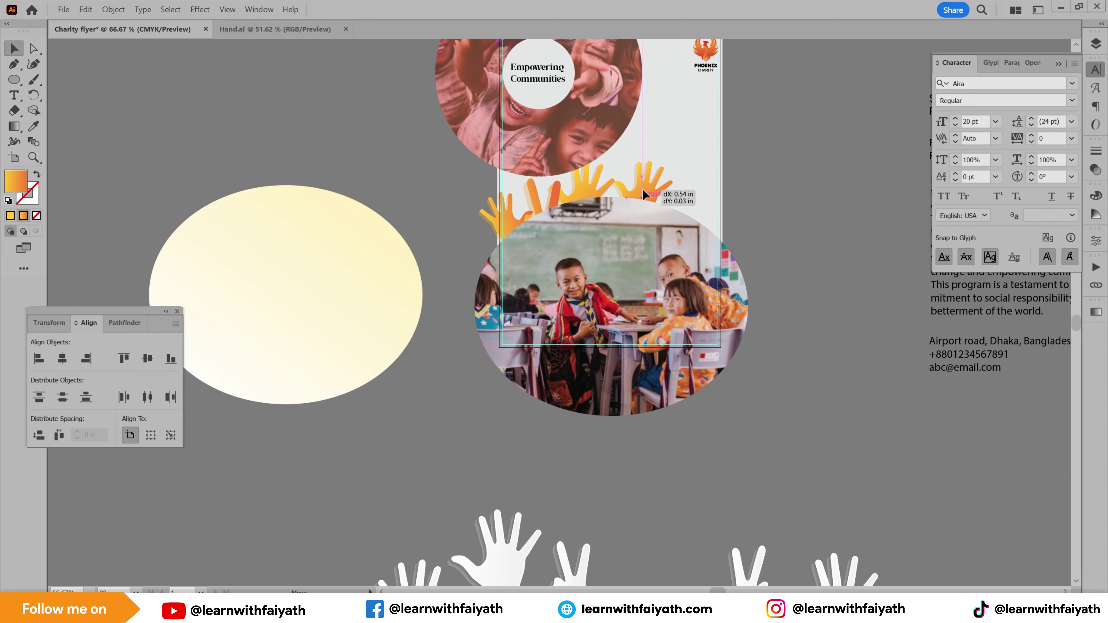
pyautogui.moveTo(631, 191); pyautogui.dragTo(630, 188)
# Reflect the rightmost orange hand across the vertical axis and nudge it into place beside the middle hand.
pyautogui.rightClick(631, 189)
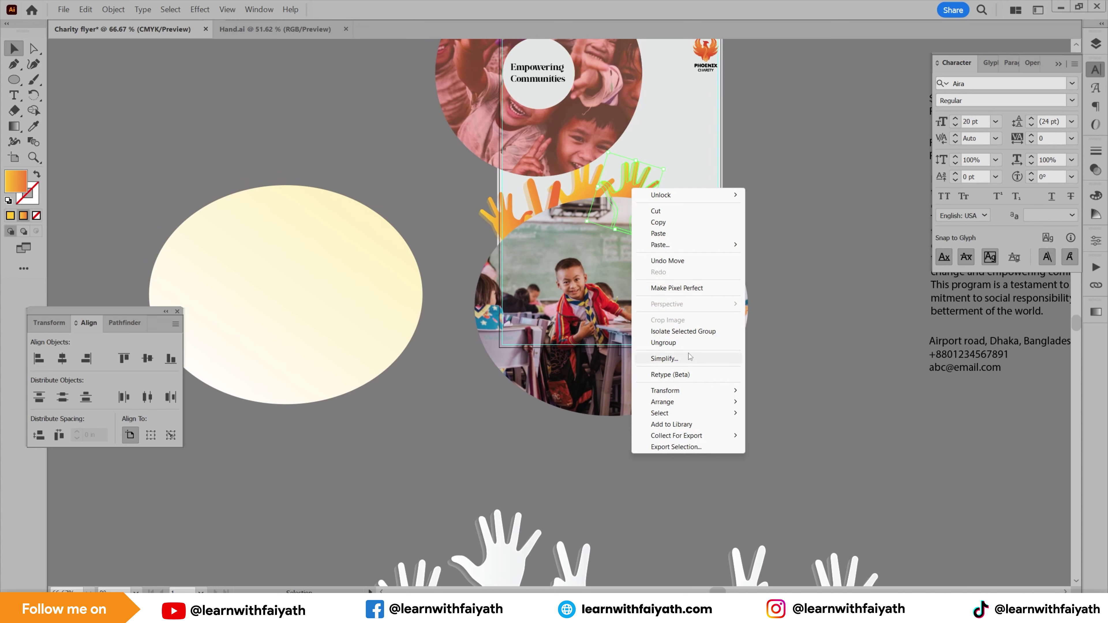
pyautogui.moveTo(711, 390)
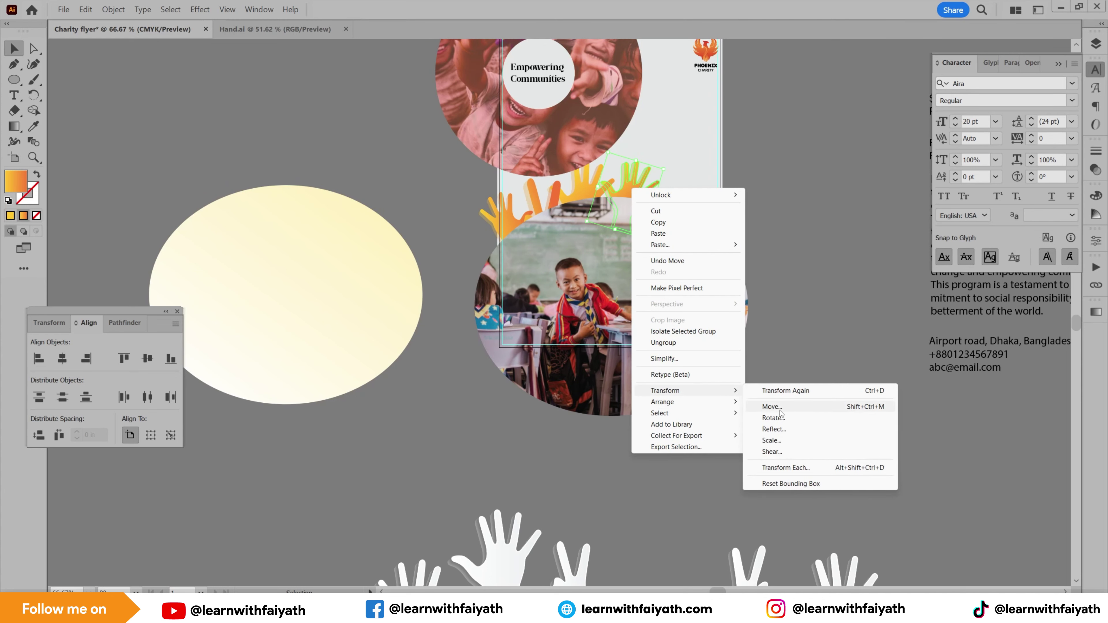
pyautogui.click(772, 429)
pyautogui.click(572, 403)
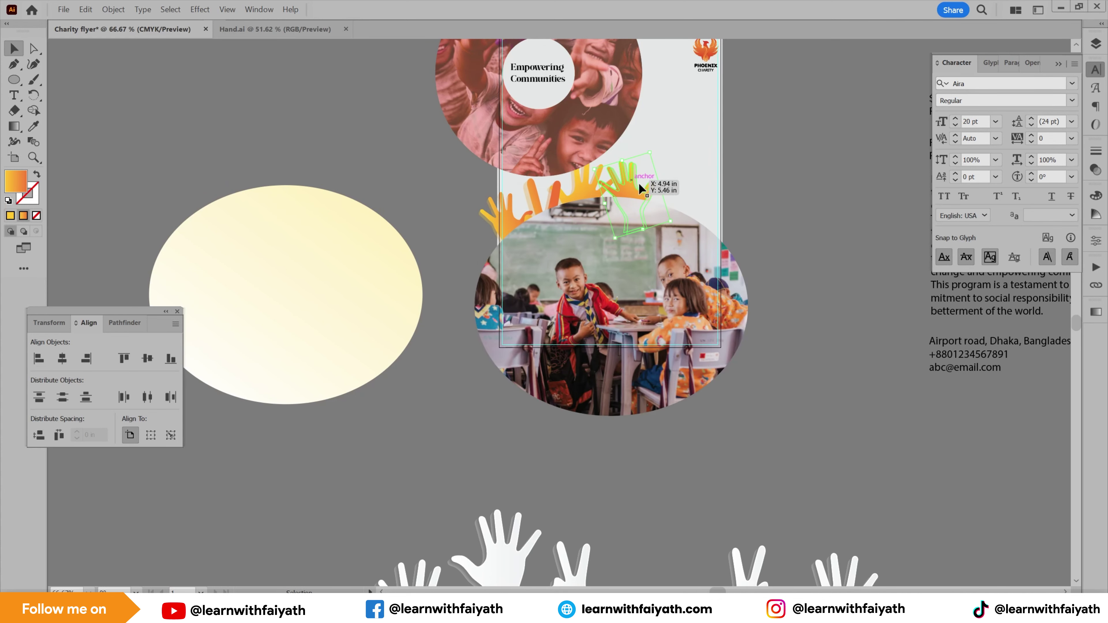
pyautogui.moveTo(628, 195)
pyautogui.mouseDown()
pyautogui.moveTo(659, 192)
pyautogui.moveTo(586, 192)
pyautogui.moveTo(624, 194)
pyautogui.mouseUp()
# Delete the orange peace-sign hand and shift the neighbouring hands left along the photo ellipse to close the gap.
pyautogui.click(531, 201)
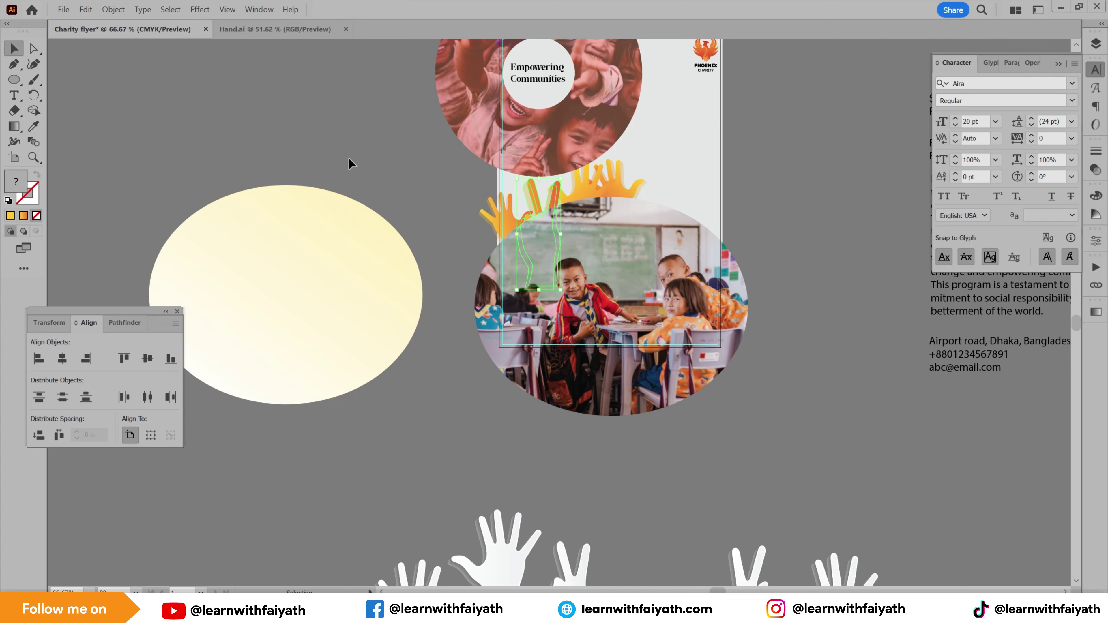
pyautogui.moveTo(519, 198); pyautogui.dragTo(232, 74)
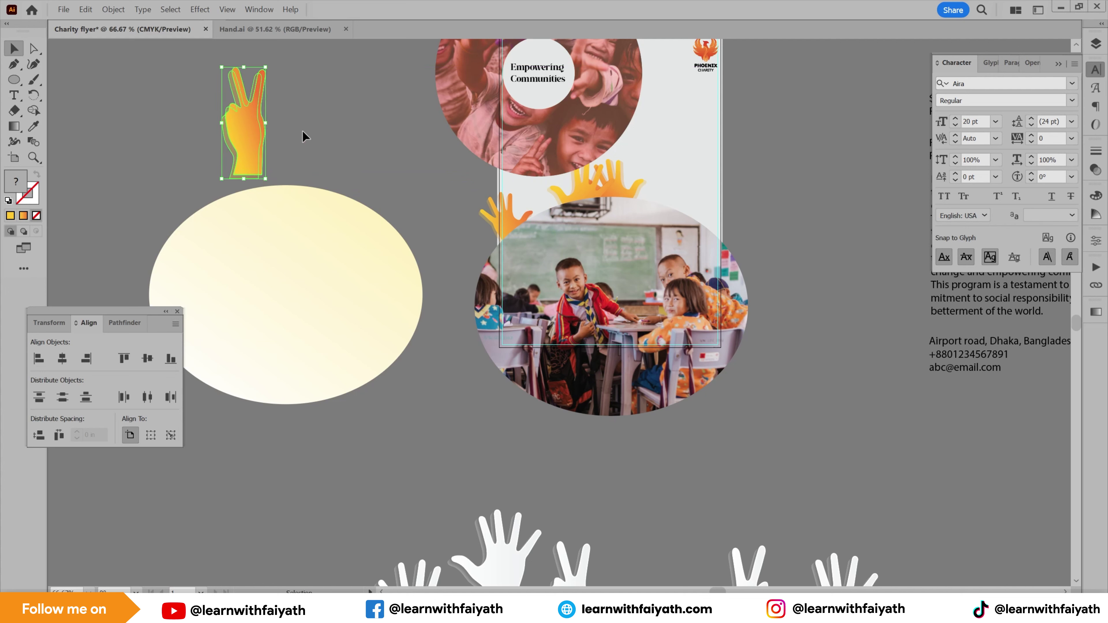
pyautogui.press('Delete')
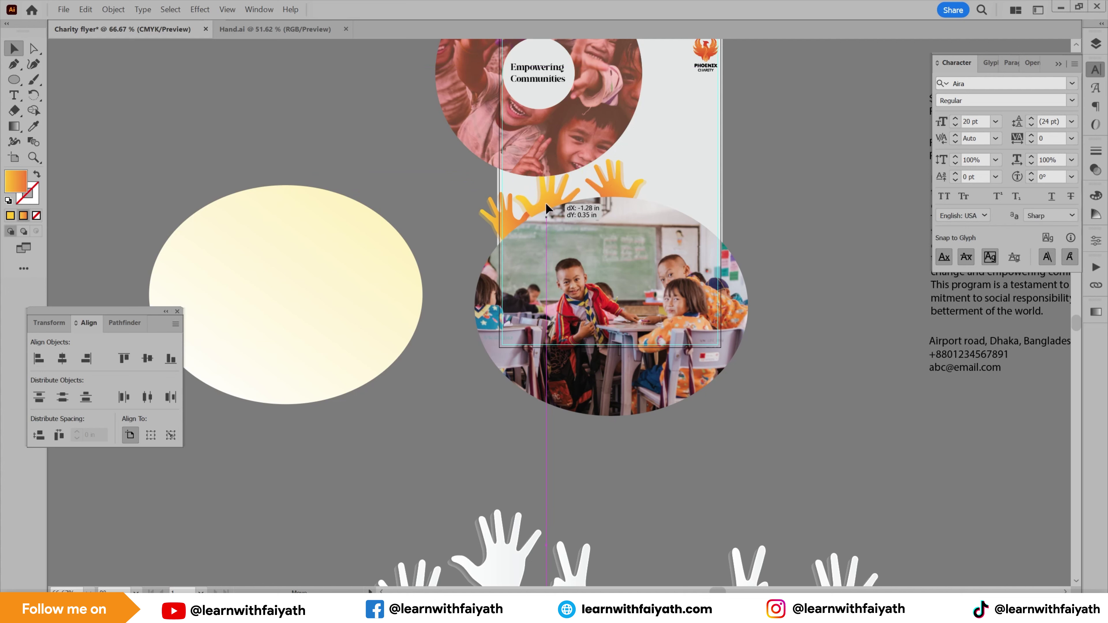
pyautogui.moveTo(610, 190); pyautogui.dragTo(583, 191)
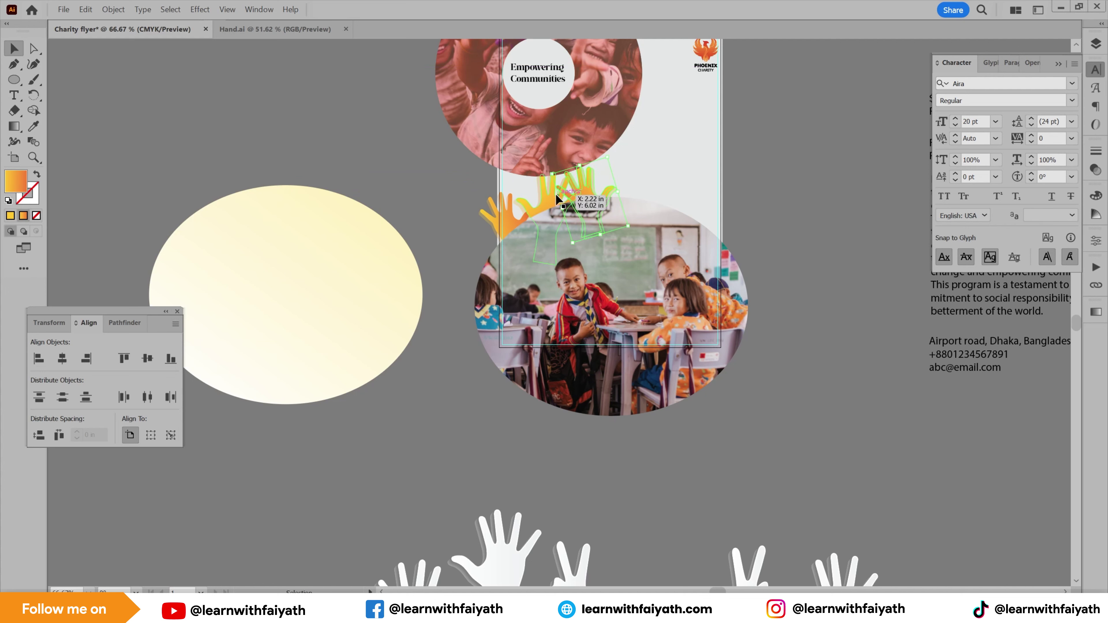
# Copy the three orange hands to the right half of the photo ellipse's upper edge and rotate the copies.
pyautogui.keyDown('shift'); pyautogui.click(538, 204); pyautogui.keyUp('shift')
pyautogui.keyDown('shift'); pyautogui.click(505, 220); pyautogui.keyUp('shift')
pyautogui.moveTo(506, 222); pyautogui.dragTo(621, 203)
pyautogui.moveTo(741, 149); pyautogui.dragTo(757, 166)
# Reflect the three copied hands across the vertical axis.
pyautogui.rightClick(707, 200)
pyautogui.moveTo(741, 385)
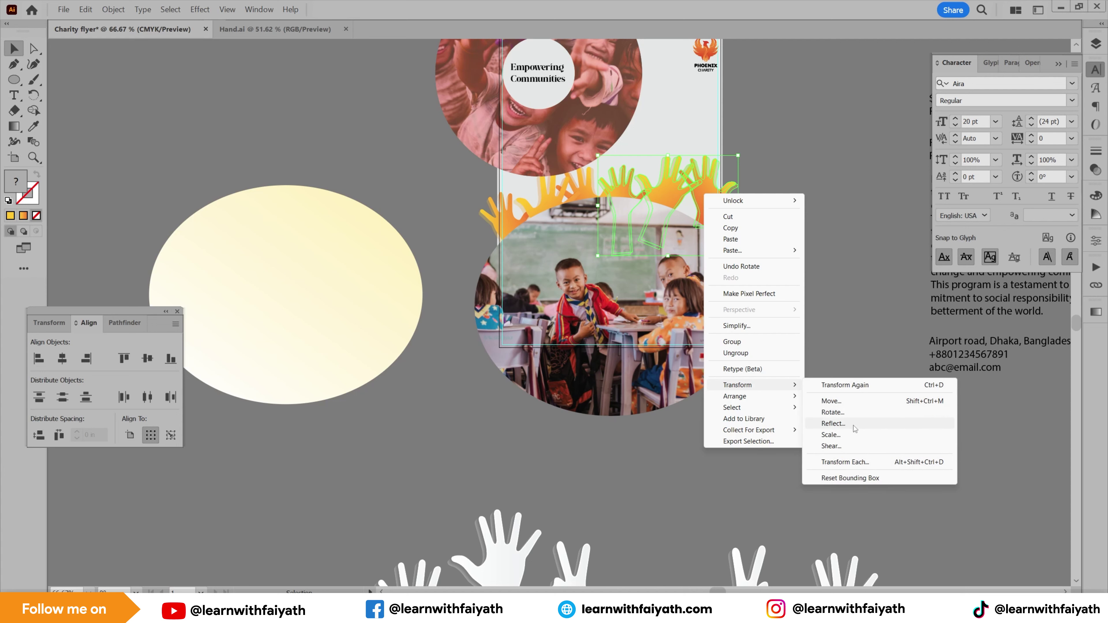
pyautogui.click(824, 424)
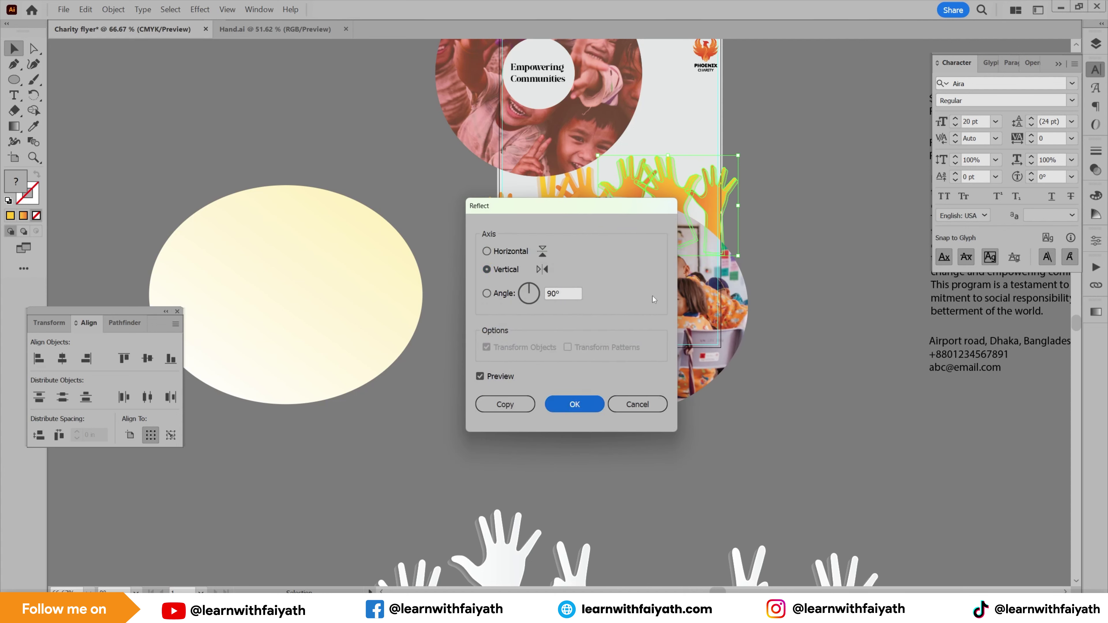
pyautogui.click(575, 403)
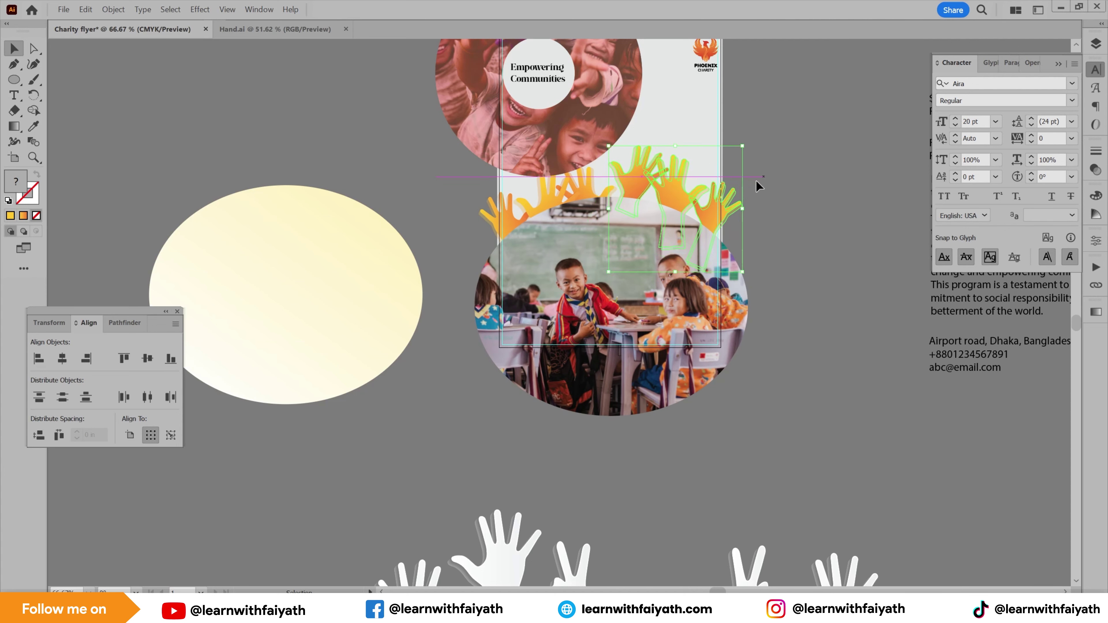
# Fit the mirrored hands to the ellipse's right curve and adjust individual hands into an even row above the photo.
pyautogui.moveTo(673, 190); pyautogui.dragTo(656, 208)
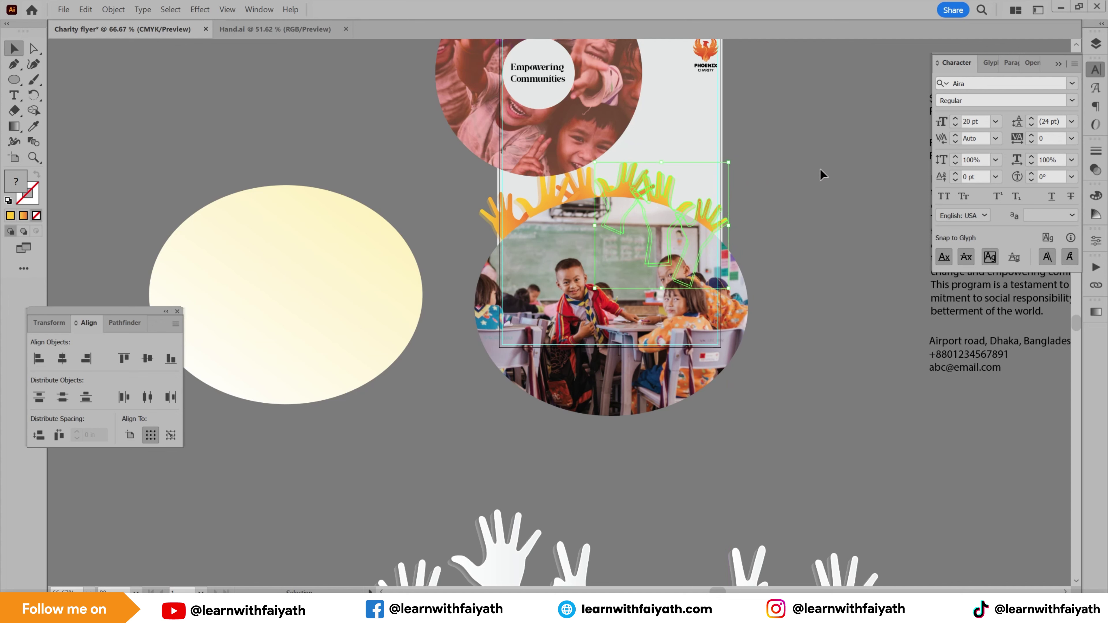
pyautogui.moveTo(510, 218); pyautogui.dragTo(616, 182)
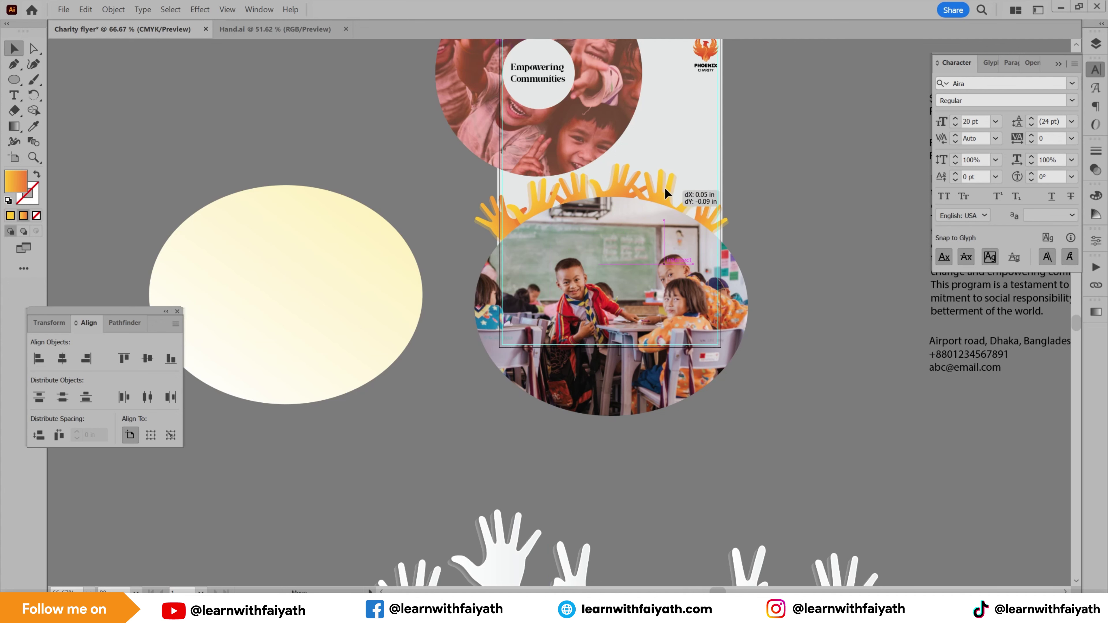
pyautogui.moveTo(713, 218); pyautogui.dragTo(511, 304)
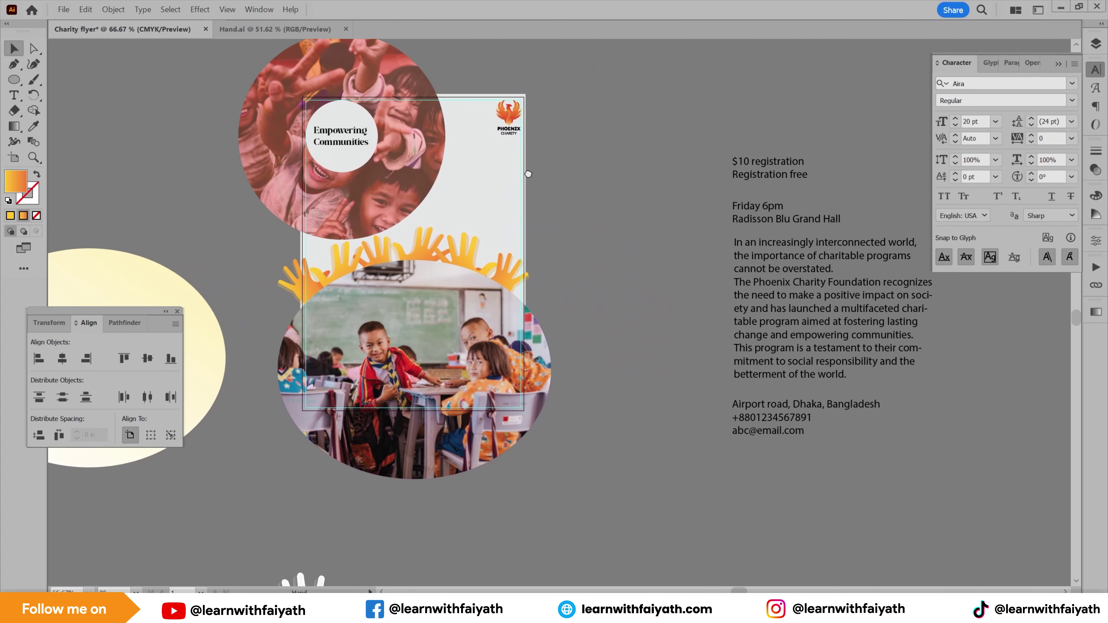
# Move the "Friday 6pm Radisson Blu Grand Hall" text closer to the flyer and apply the "Empowering Communities" heading's text style to it.
pyautogui.moveTo(789, 222); pyautogui.dragTo(660, 207)
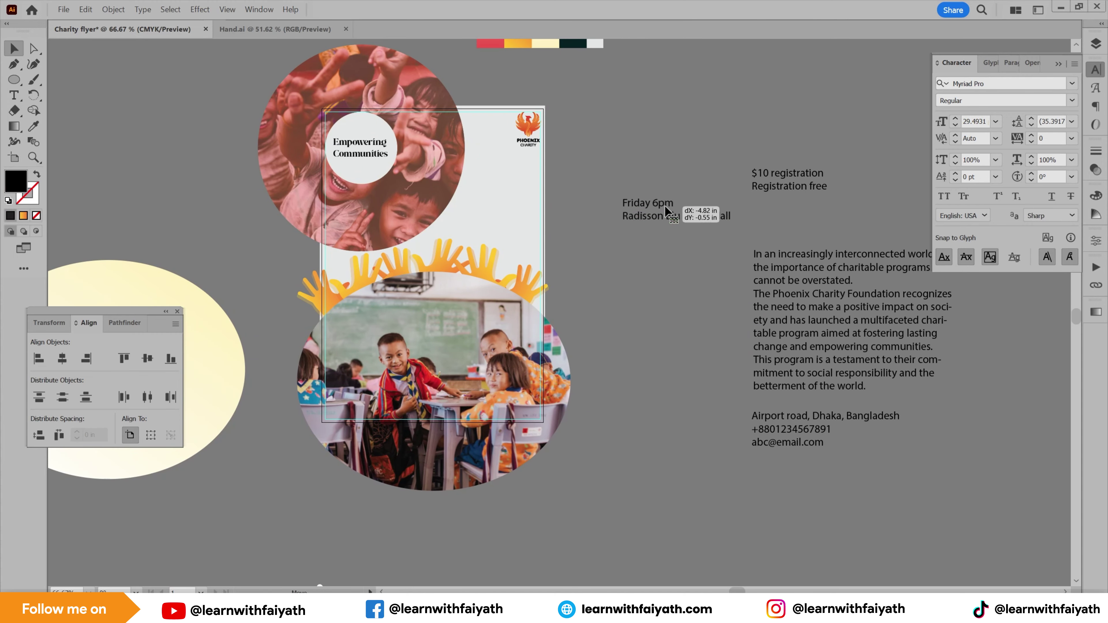
pyautogui.press('o')
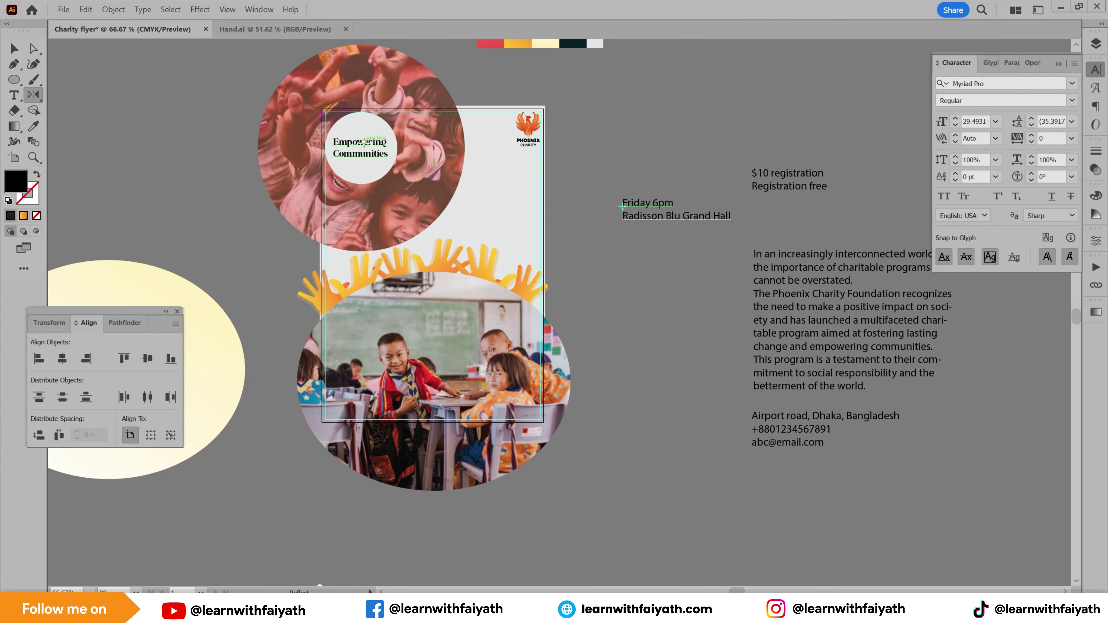
pyautogui.click(365, 140)
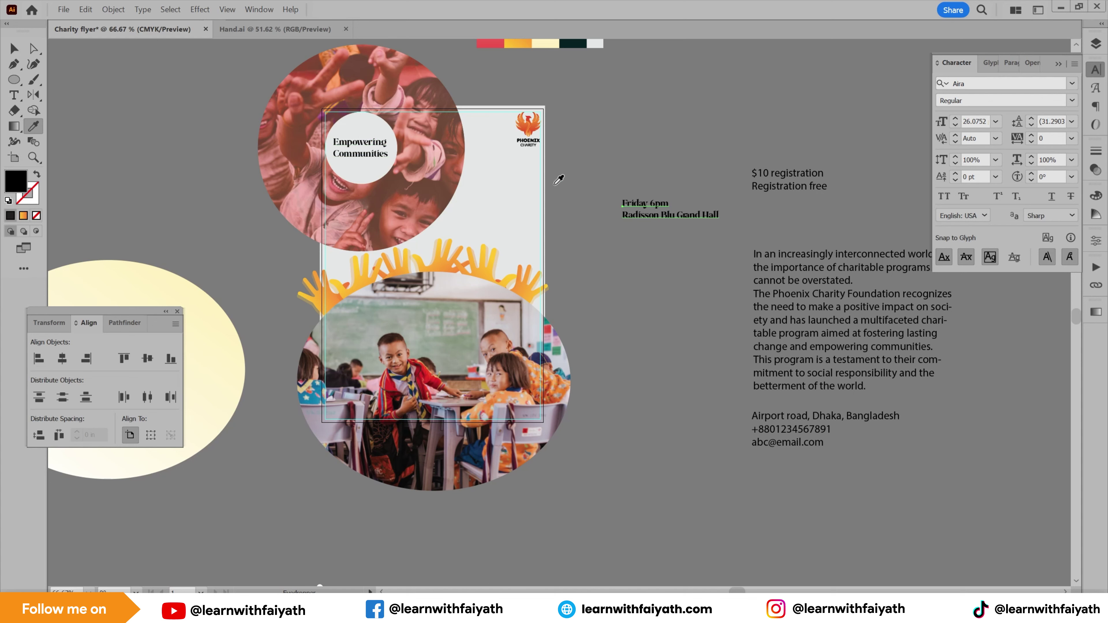
# Center-align the "Friday 6pm Radisson Blu Grand Hall" text and move it onto the flyer beside the red-tinted photo.
pyautogui.press('v')
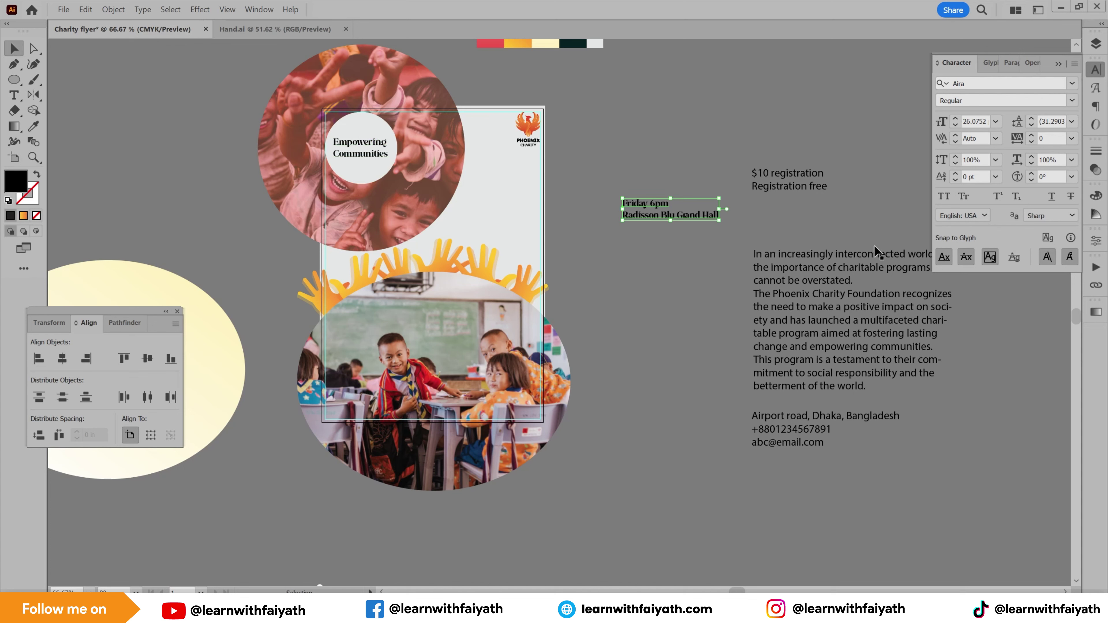
pyautogui.click(1010, 62)
pyautogui.click(964, 84)
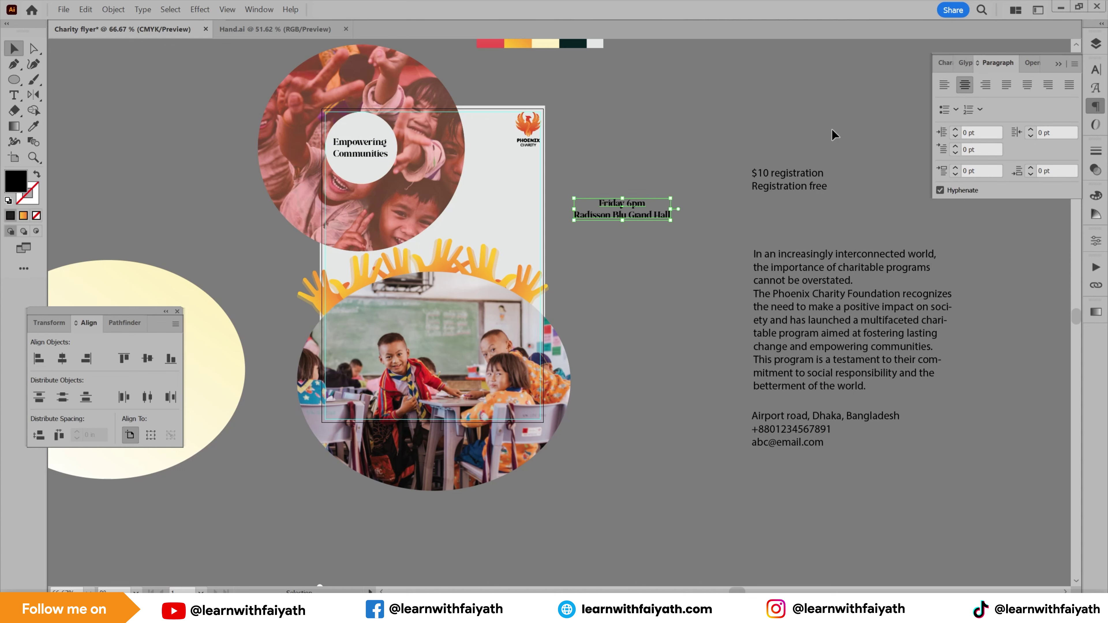
pyautogui.moveTo(610, 210); pyautogui.dragTo(557, 268)
pyautogui.click(530, 221)
pyautogui.hotkey('ctrl', 'space')
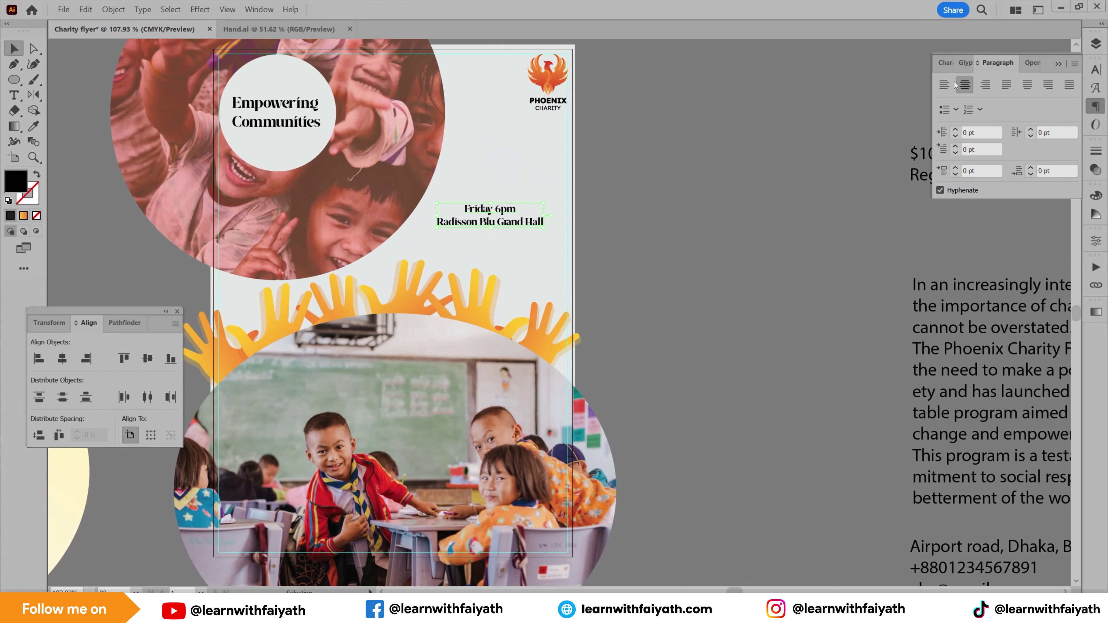
# Set the event text's font size to 16 pt, shift it slightly toward the photo ring and left-align it.
pyautogui.click(945, 62)
pyautogui.click(955, 125)
pyautogui.click(955, 125)
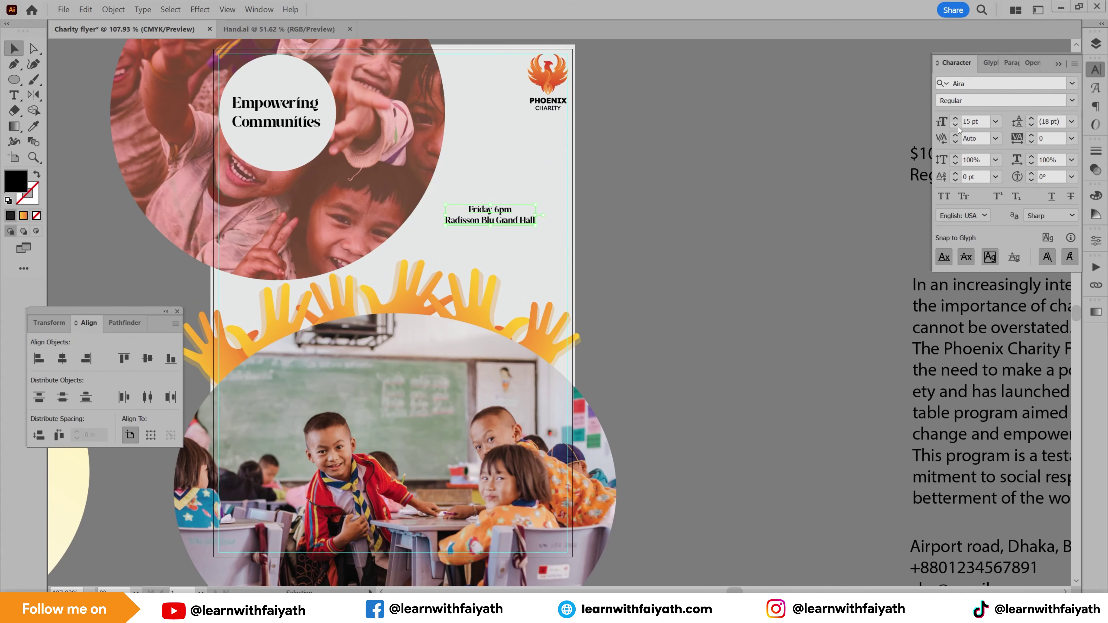
pyautogui.click(954, 119)
pyautogui.moveTo(511, 224); pyautogui.dragTo(484, 220)
pyautogui.click(1008, 62)
pyautogui.click(944, 84)
# Place the "$10 registration Registration free" text above the event text, matching its text style and left edge.
pyautogui.moveTo(721, 194); pyautogui.dragTo(595, 240)
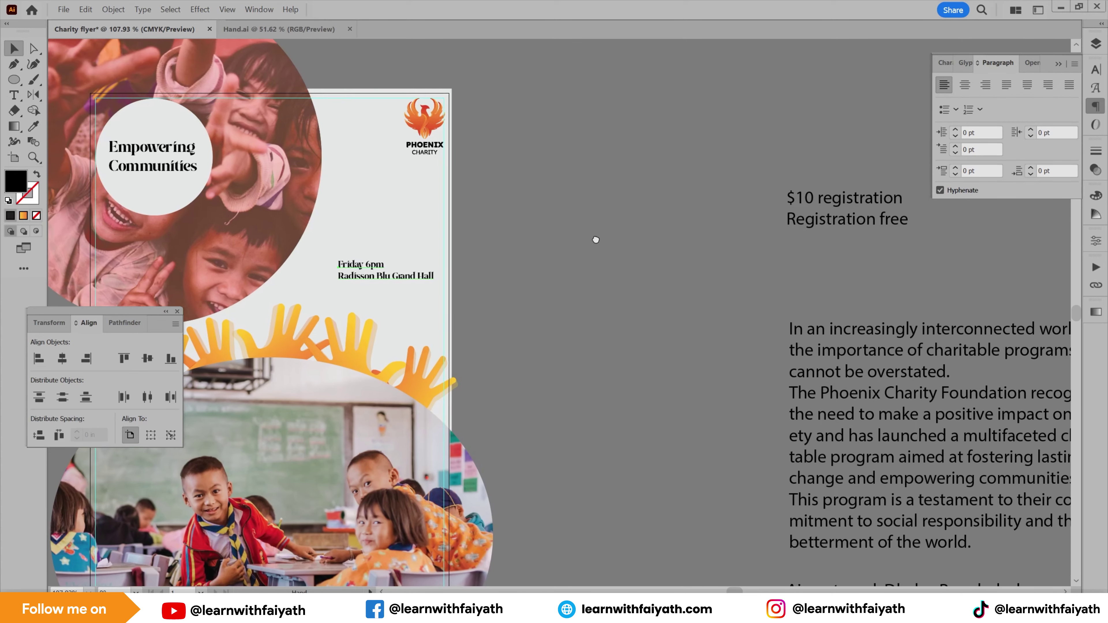
pyautogui.moveTo(855, 209); pyautogui.dragTo(416, 239)
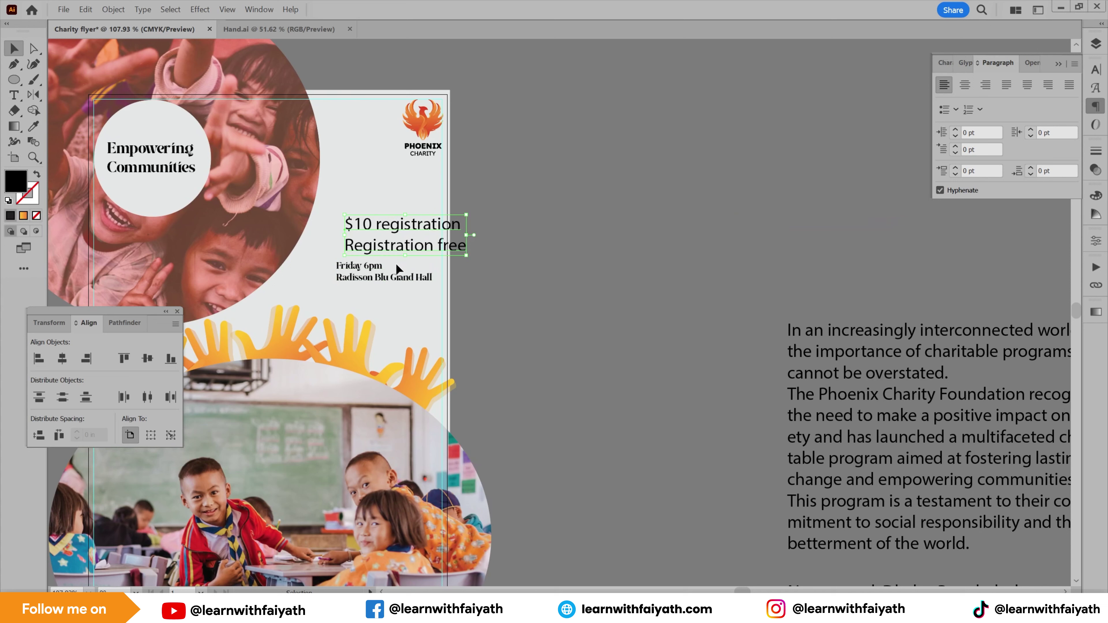
pyautogui.press('i')
pyautogui.click(366, 267)
pyautogui.press('v')
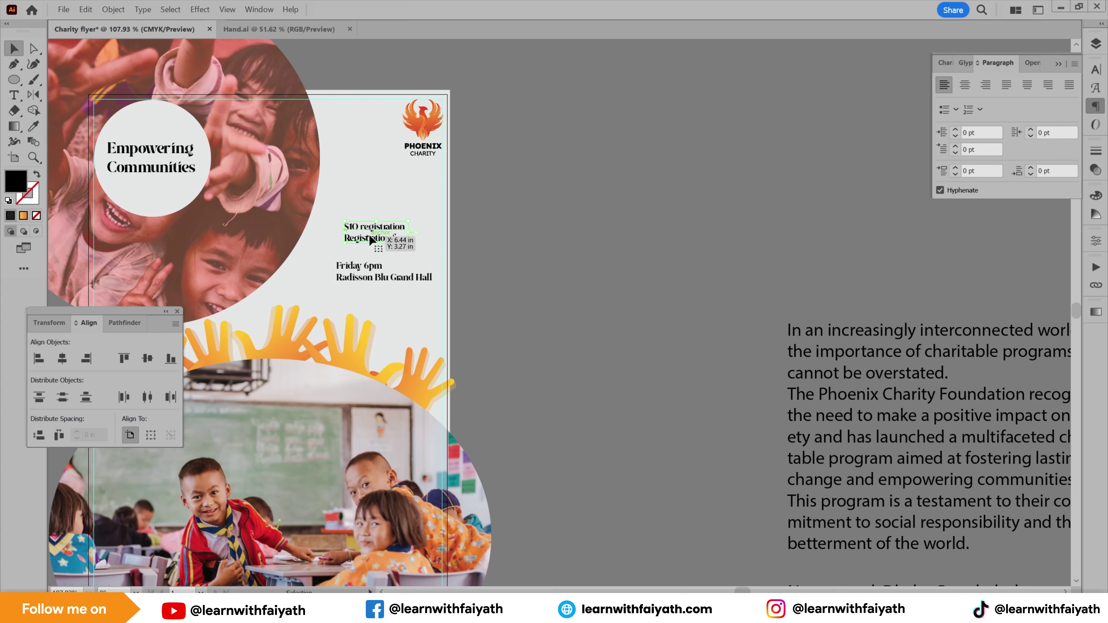
pyautogui.moveTo(371, 244)
pyautogui.mouseDown()
pyautogui.moveTo(363, 250)
pyautogui.moveTo(380, 227)
pyautogui.mouseUp()
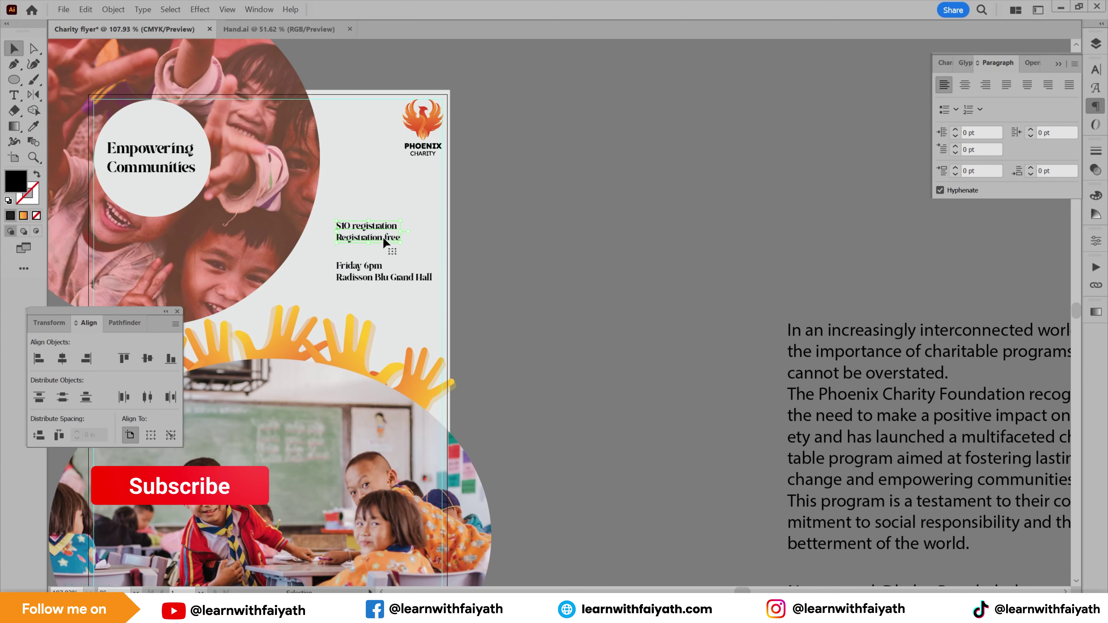
# Draw a full-width rectangle along the flyer's bottom edge.
pyautogui.press('space')
pyautogui.moveTo(410, 279); pyautogui.dragTo(640, 115)
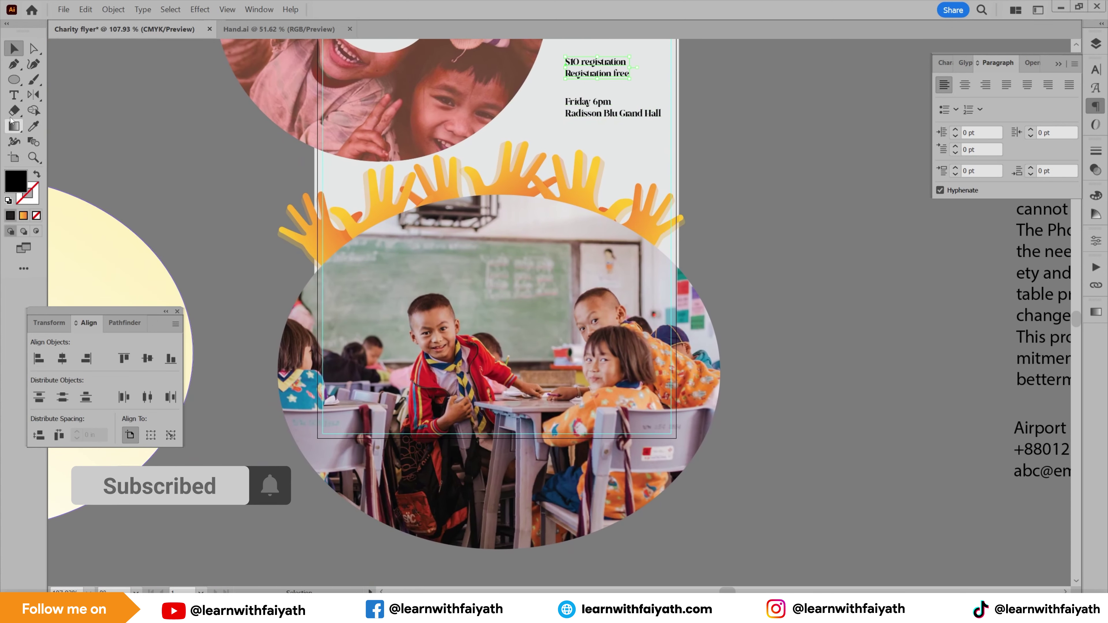
pyautogui.moveTo(14, 80); pyautogui.dragTo(65, 82)
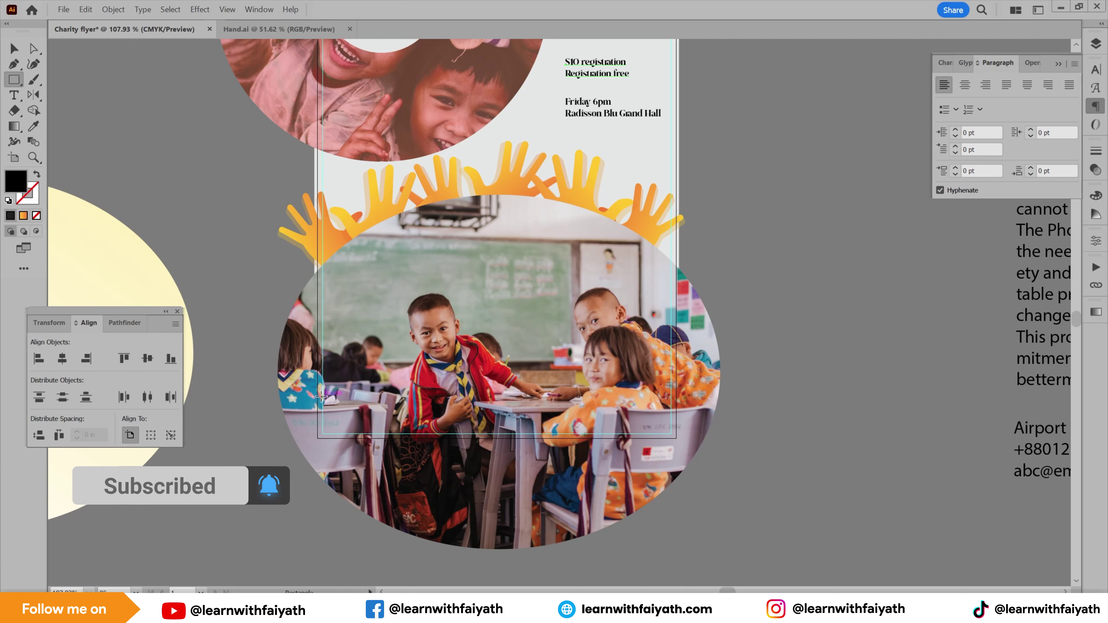
pyautogui.moveTo(317, 395); pyautogui.dragTo(676, 438)
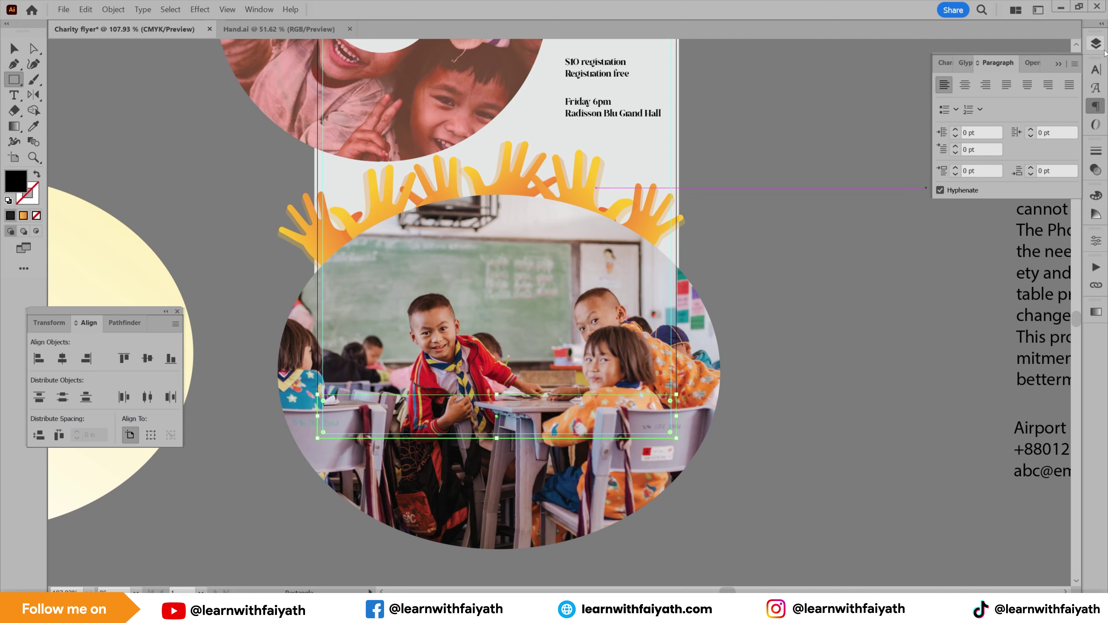
# Transfer the rectangle from the Assets layer to Layer 4 and place it over the photo at the flyer's bottom edge.
pyautogui.click(1097, 43)
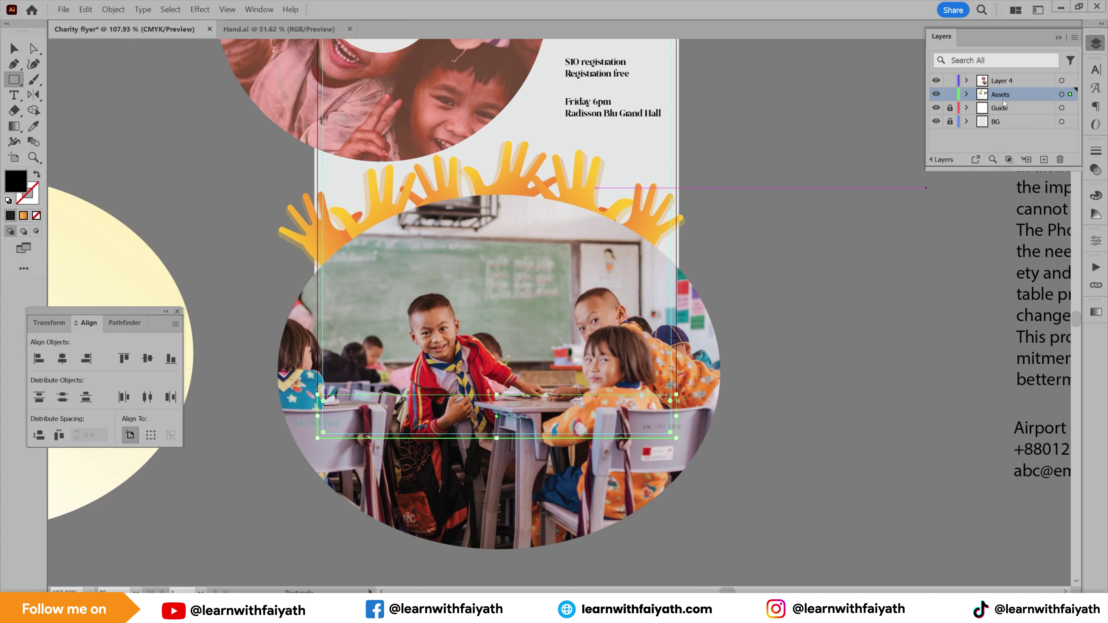
pyautogui.hotkey('ctrl', 'x')
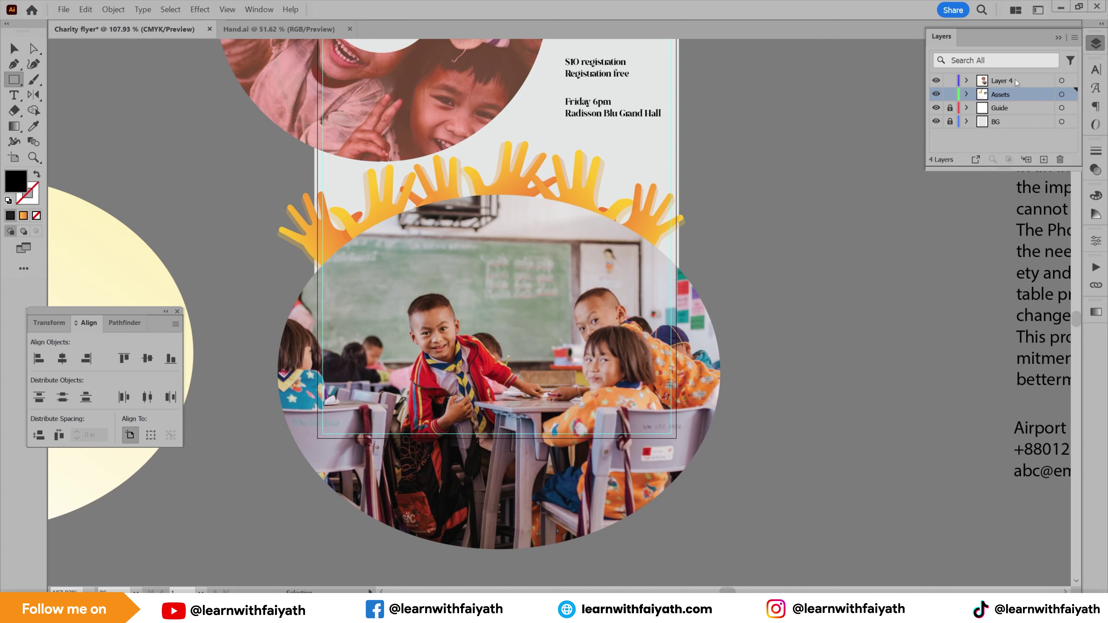
pyautogui.click(1015, 80)
pyautogui.hotkey('ctrl', 'v')
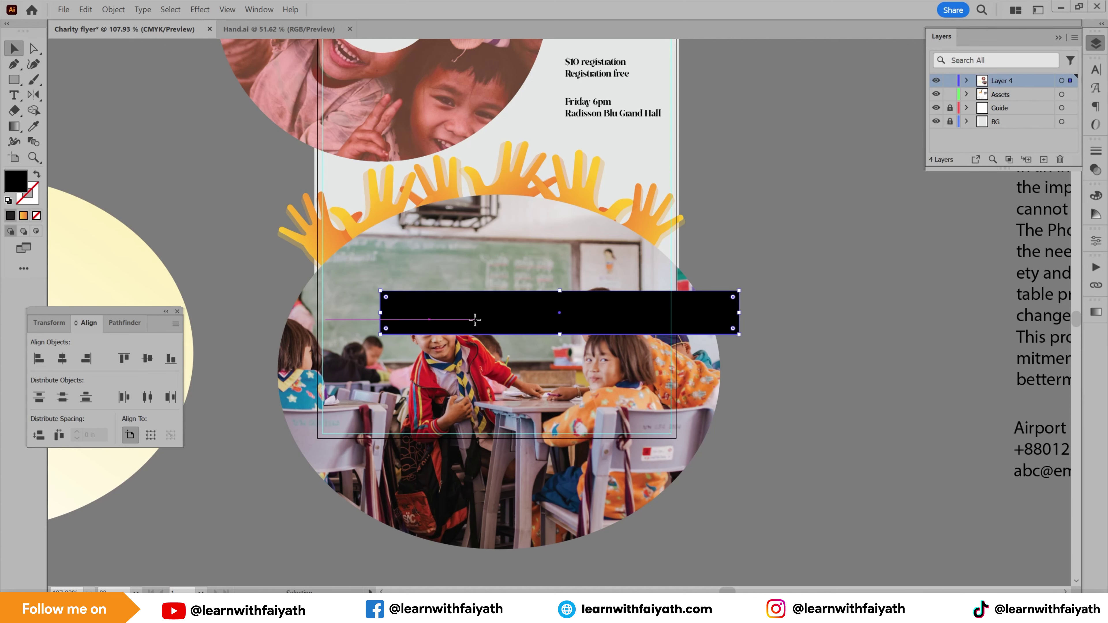
pyautogui.moveTo(475, 320); pyautogui.dragTo(426, 421)
# Fill the black bottom bar with the light grey palette color.
pyautogui.press('space')
pyautogui.moveTo(456, 283); pyautogui.dragTo(419, 491)
pyautogui.scroll(-3, 429, 465)
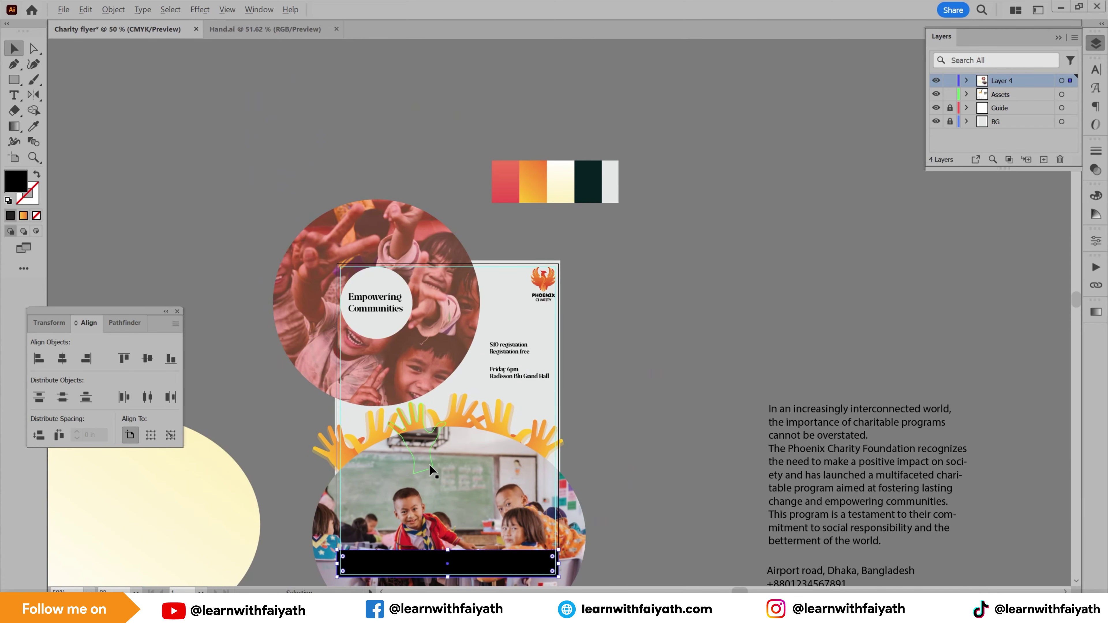
pyautogui.scroll(2, 432, 471)
pyautogui.press('i')
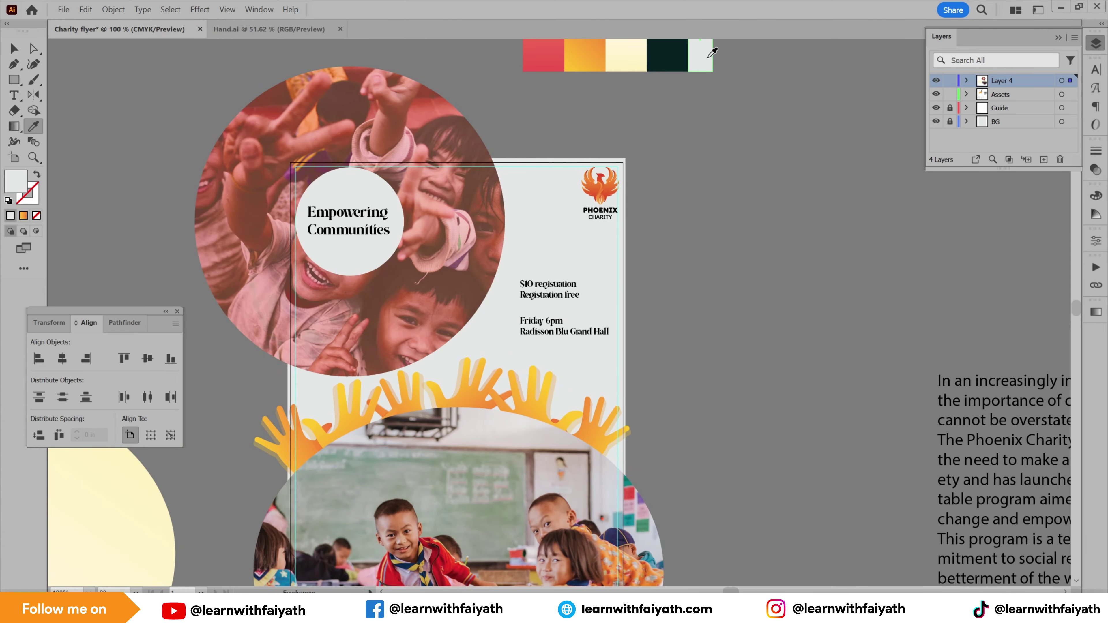
pyautogui.moveTo(512, 387); pyautogui.dragTo(508, 286)
# Unlock the BG layer and fill the flyer background with the cream gradient from the palette.
pyautogui.press('a')
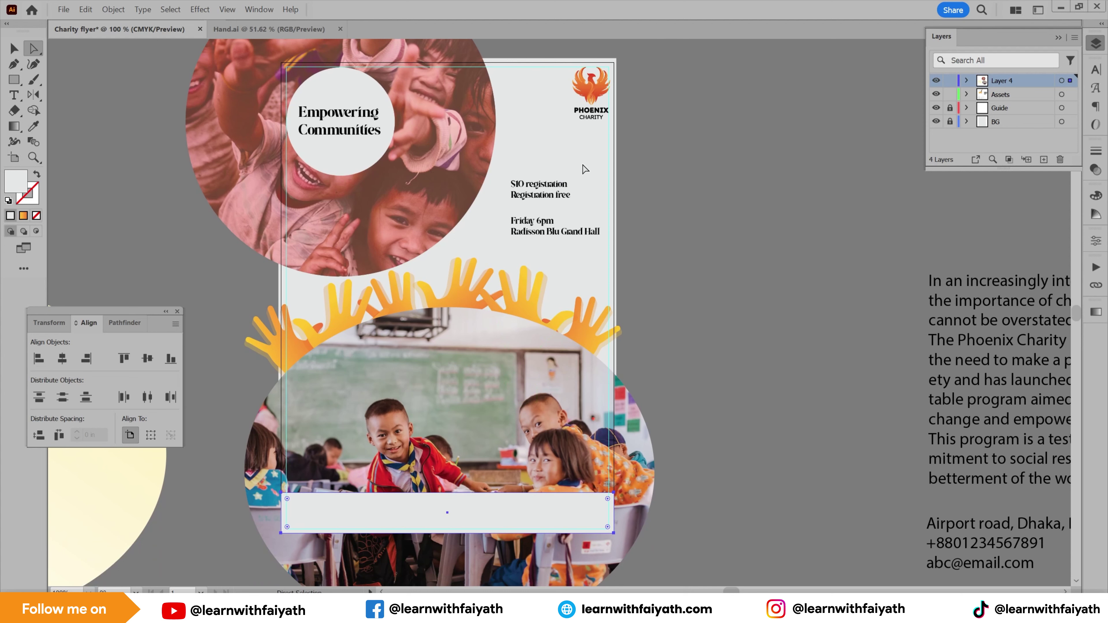
pyautogui.click(582, 166)
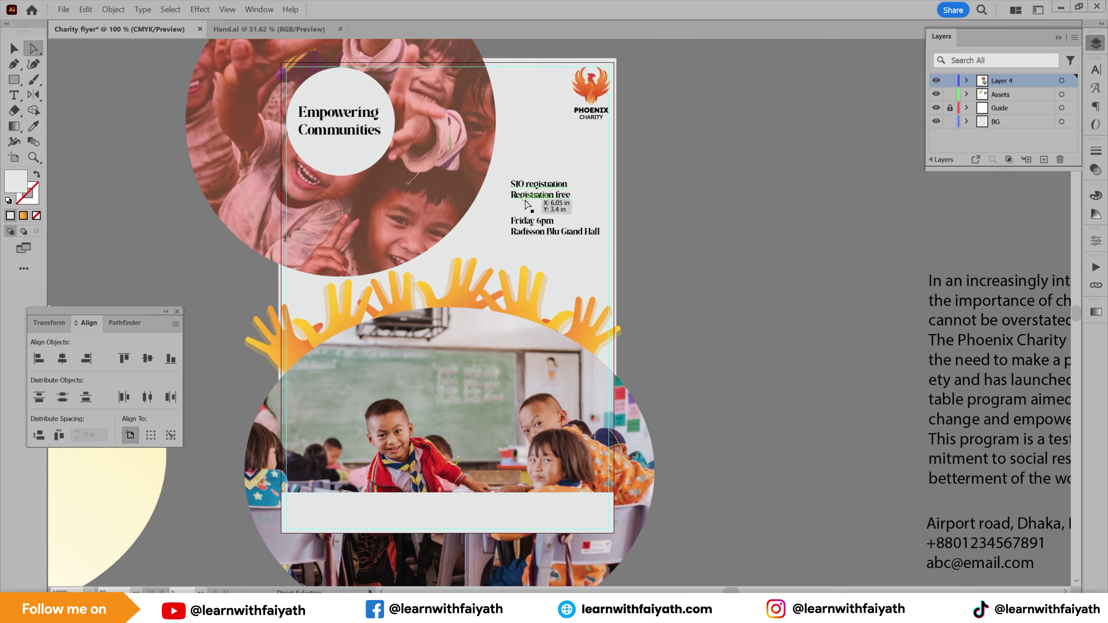
pyautogui.click(571, 175)
pyautogui.moveTo(557, 163); pyautogui.dragTo(551, 341)
pyautogui.press('i')
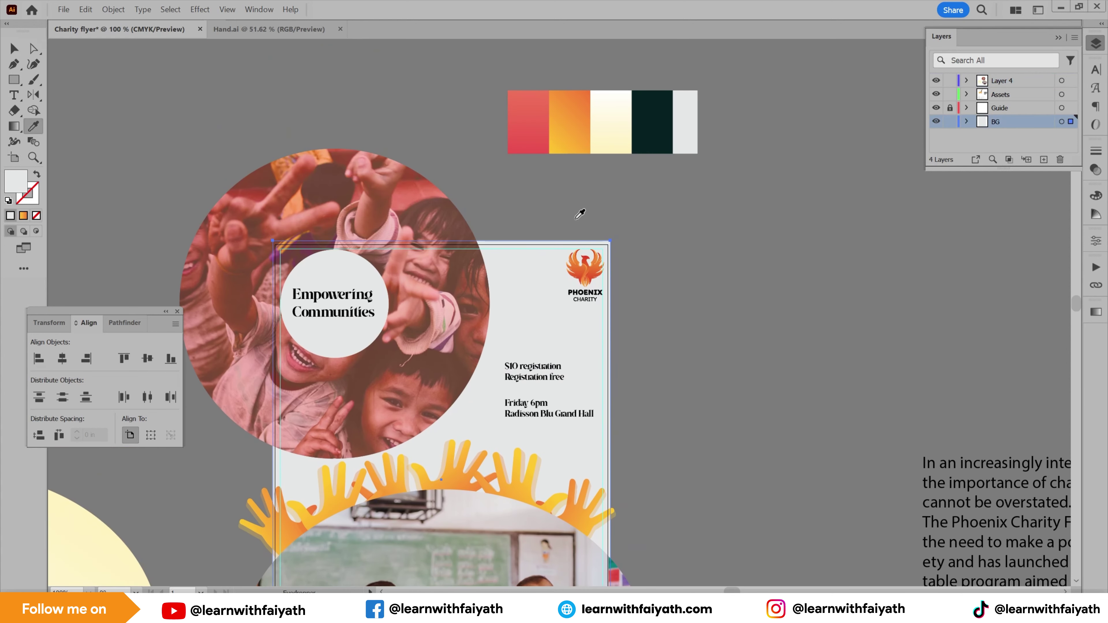
pyautogui.click(605, 138)
# Angle the background's cream gradient diagonally across the flyer and lock the BG layer again.
pyautogui.moveTo(490, 303); pyautogui.dragTo(508, 236)
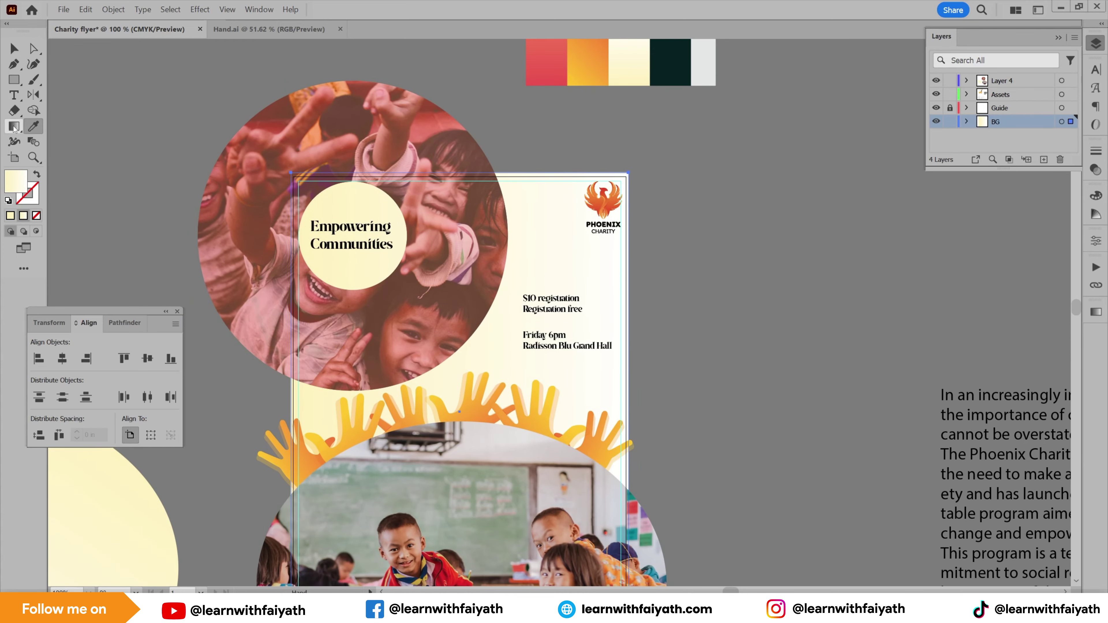
pyautogui.click(14, 126)
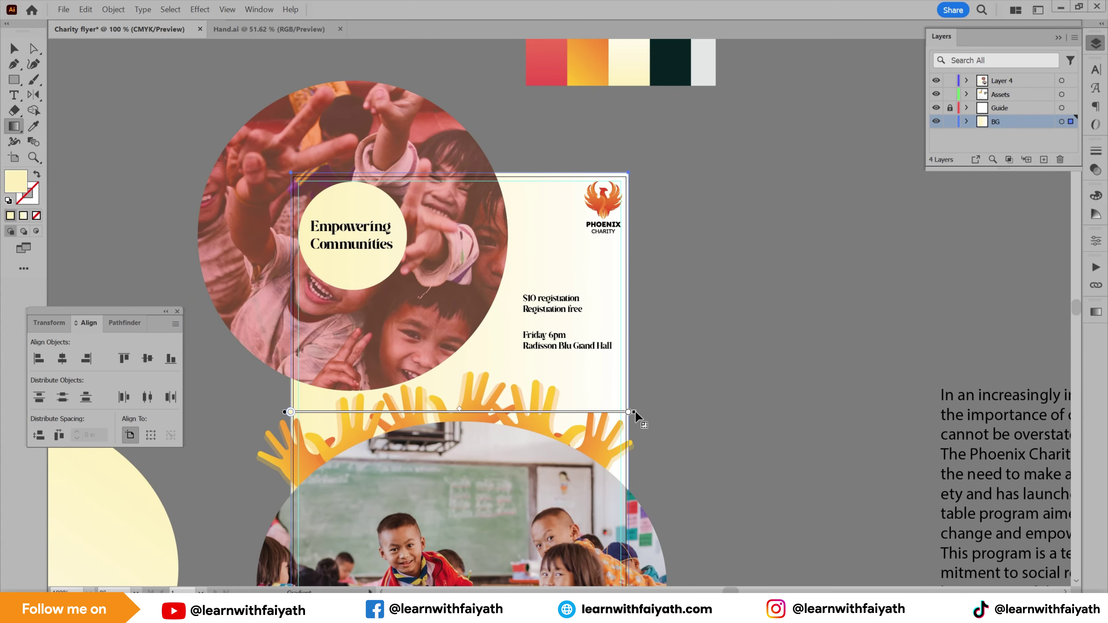
pyautogui.moveTo(638, 412)
pyautogui.mouseDown()
pyautogui.moveTo(584, 235)
pyautogui.moveTo(571, 129)
pyautogui.moveTo(635, 129)
pyautogui.mouseUp()
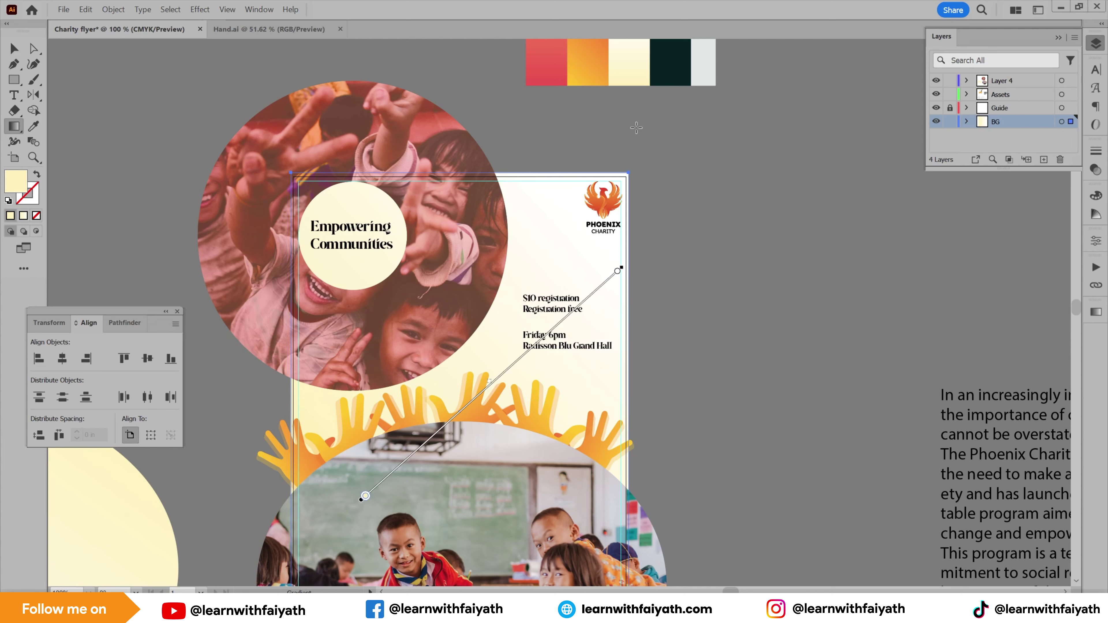
pyautogui.moveTo(482, 331); pyautogui.dragTo(534, 153)
pyautogui.moveTo(411, 319); pyautogui.dragTo(396, 443)
pyautogui.hotkey('ctrl', '-')
pyautogui.hotkey('ctrl', '-')
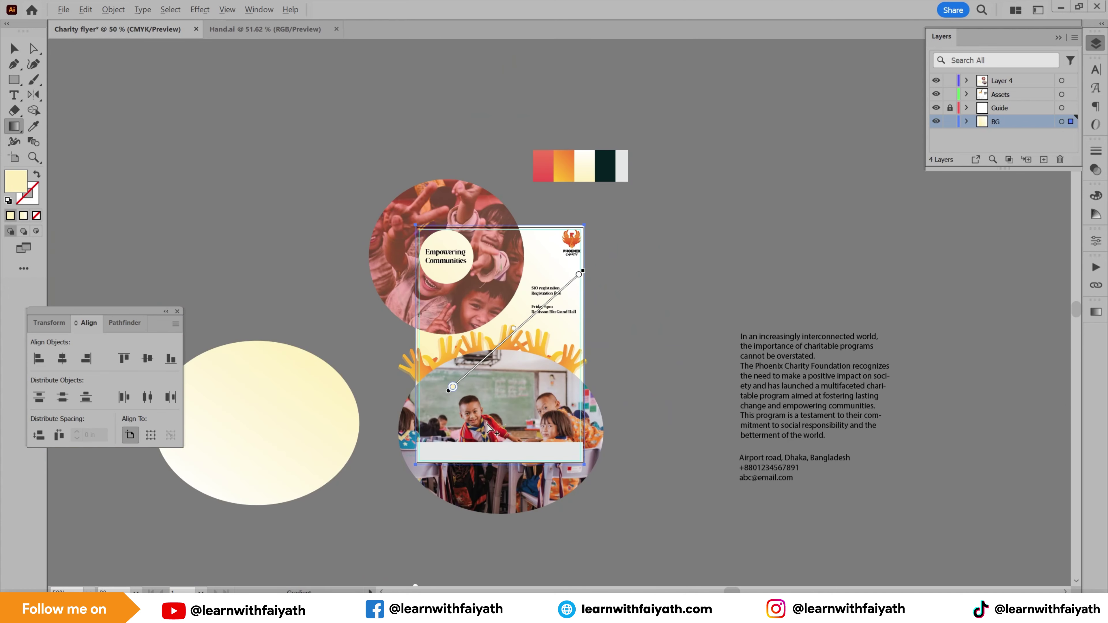
pyautogui.moveTo(419, 526); pyautogui.dragTo(586, 166)
pyautogui.press('v')
pyautogui.click(613, 264)
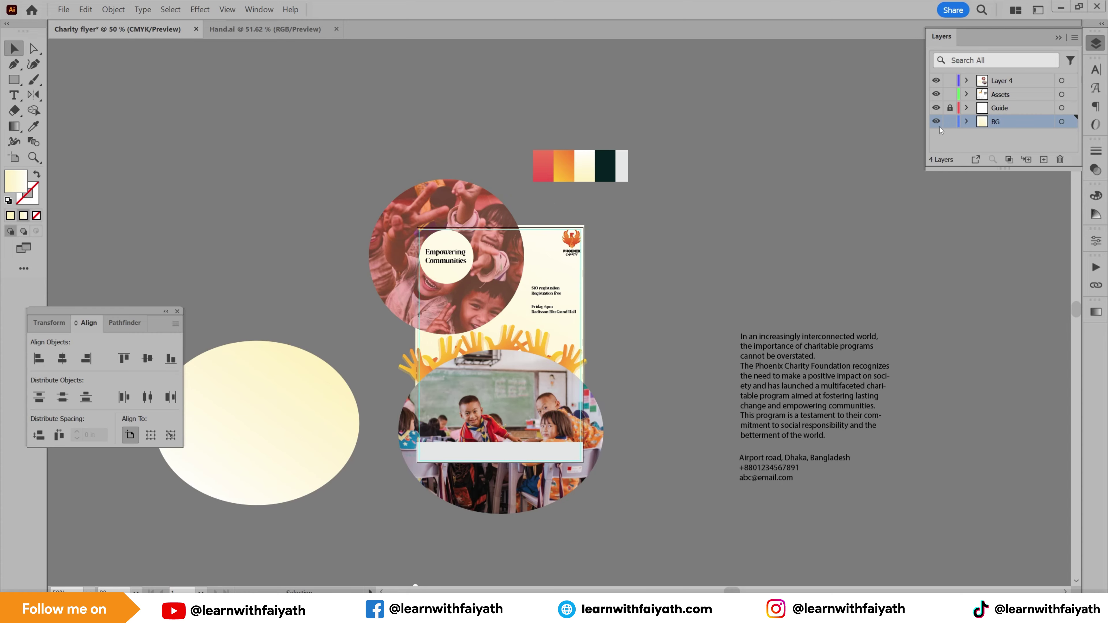
# Try to move the "Friday 6pm" event text onto the grey bottom bar.
pyautogui.moveTo(497, 292); pyautogui.dragTo(577, 404)
pyautogui.moveTo(578, 403); pyautogui.dragTo(559, 193)
pyautogui.moveTo(518, 320); pyautogui.dragTo(547, 370)
pyautogui.click(542, 430)
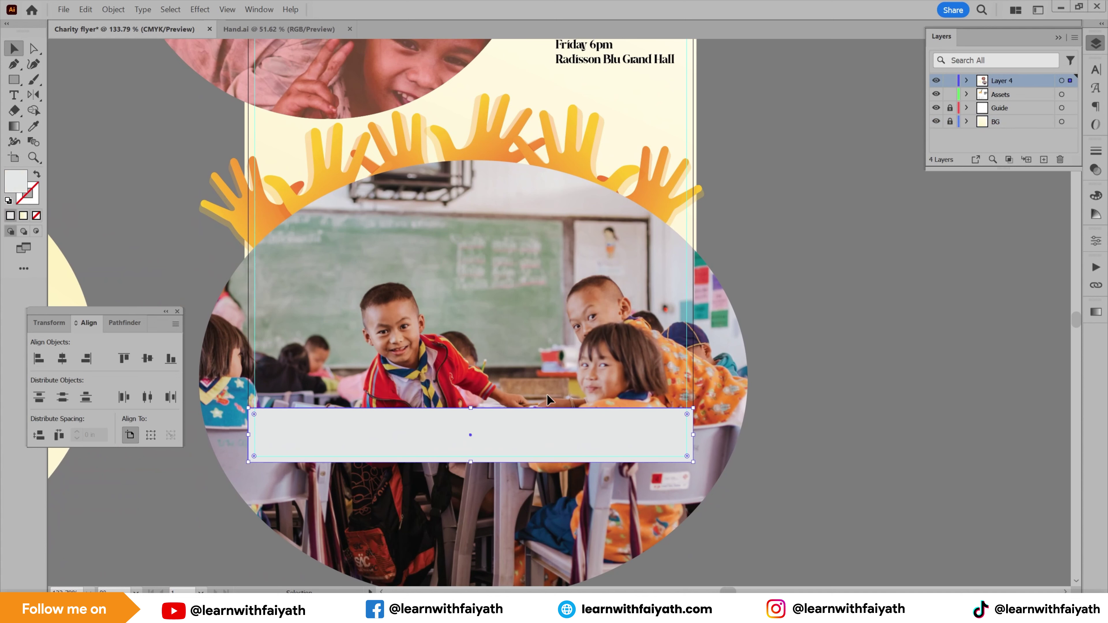
pyautogui.moveTo(510, 279); pyautogui.dragTo(531, 364)
pyautogui.moveTo(635, 138); pyautogui.dragTo(339, 515)
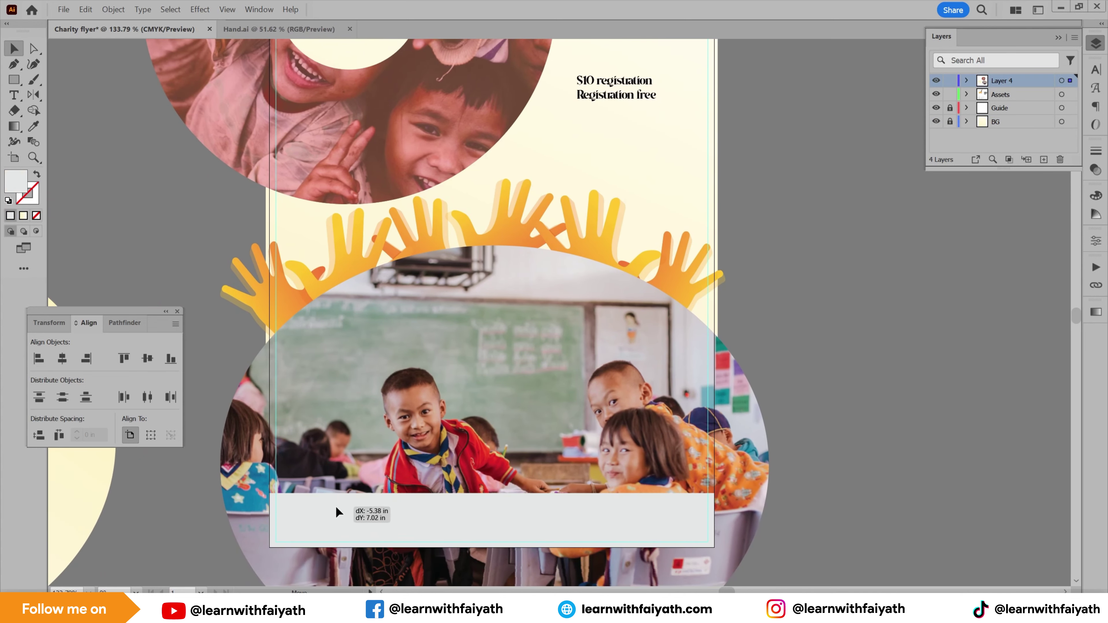
pyautogui.hotkey('ctrl', 'z')
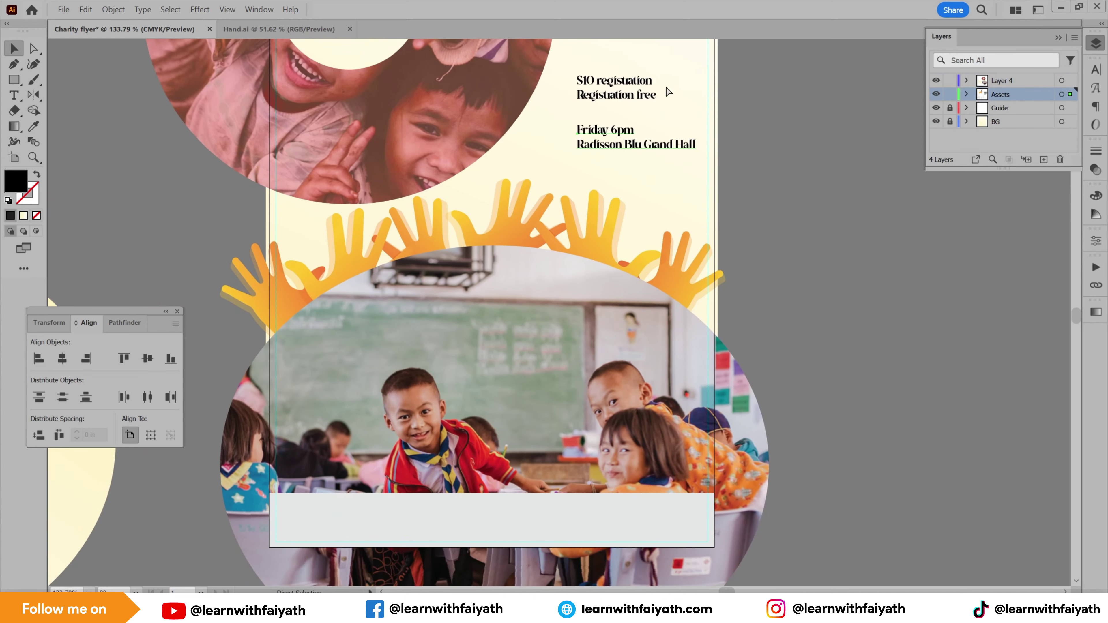
# Transfer the registration and event texts to Layer 4 and place the "Friday 6pm" text at the grey bar's left end.
pyautogui.keyDown('shift'); pyautogui.click(633, 103); pyautogui.keyUp('shift')
pyautogui.hotkey('ctrl', 'x')
pyautogui.click(452, 515)
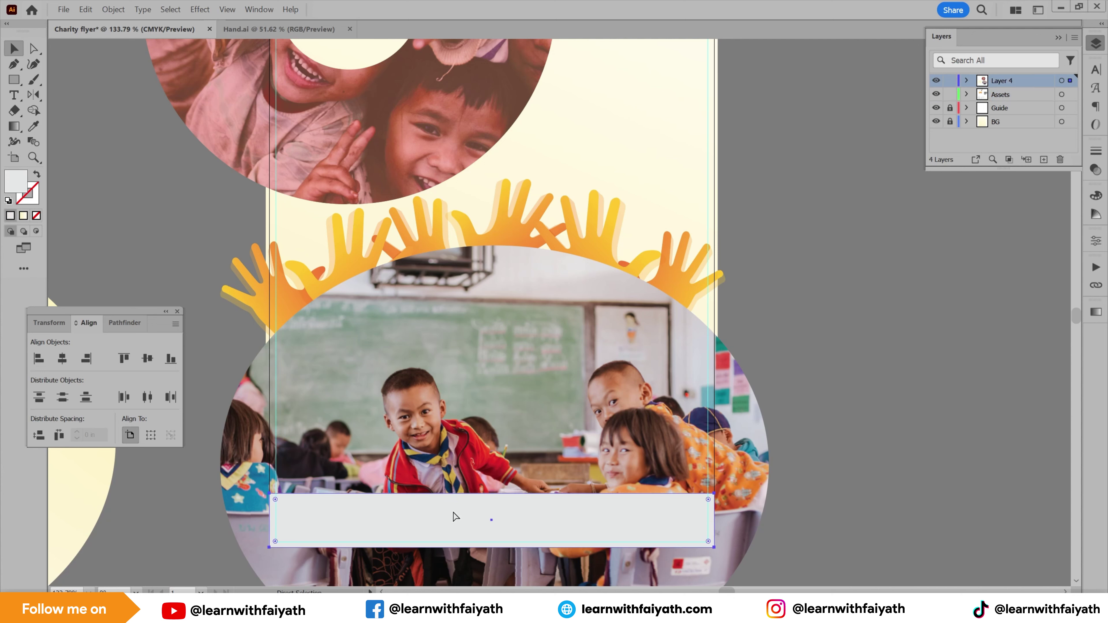
pyautogui.hotkey('ctrl', 'v')
pyautogui.moveTo(555, 344); pyautogui.dragTo(338, 527)
pyautogui.doubleClick(339, 526)
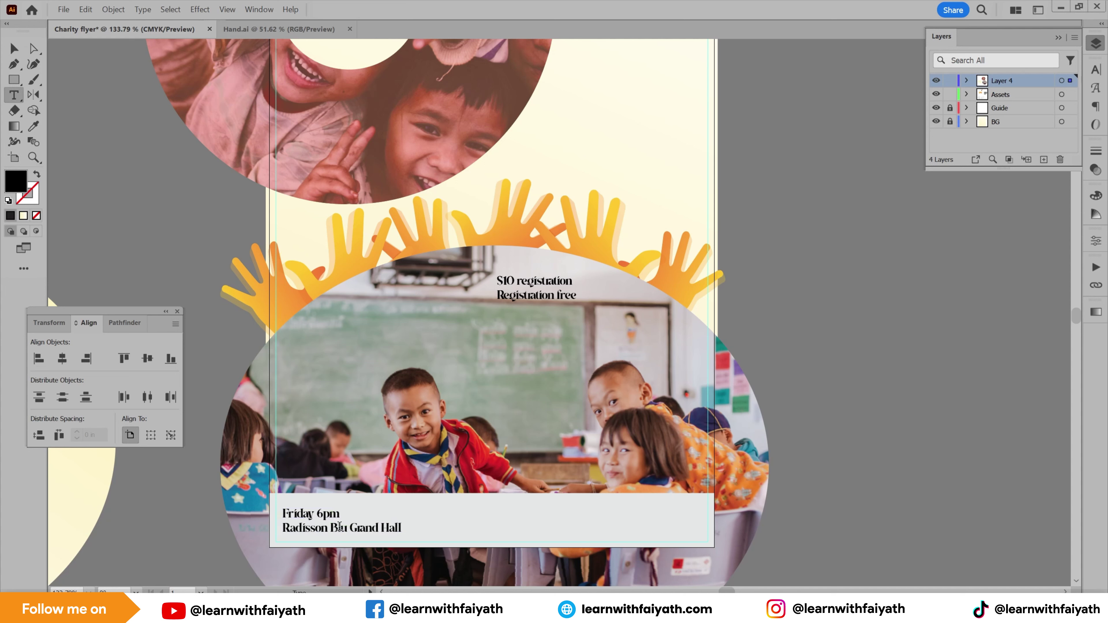
pyautogui.press('Escape')
# Change the event text's font on the grey bar to Lexend Regular.
pyautogui.click(1097, 72)
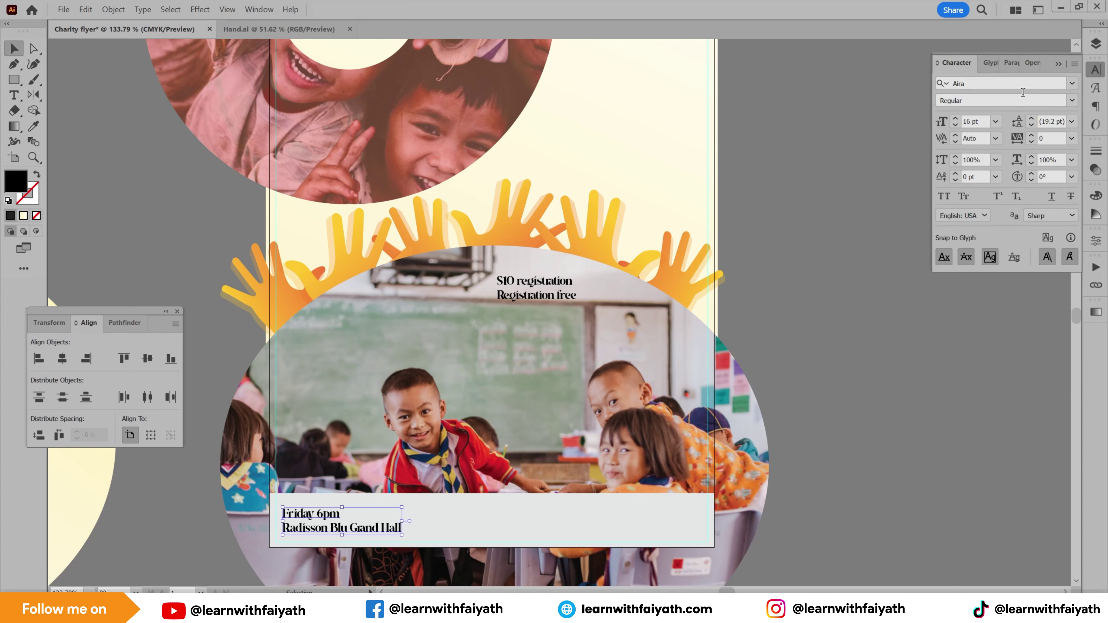
pyautogui.click(944, 197)
pyautogui.click(943, 197)
pyautogui.click(1070, 83)
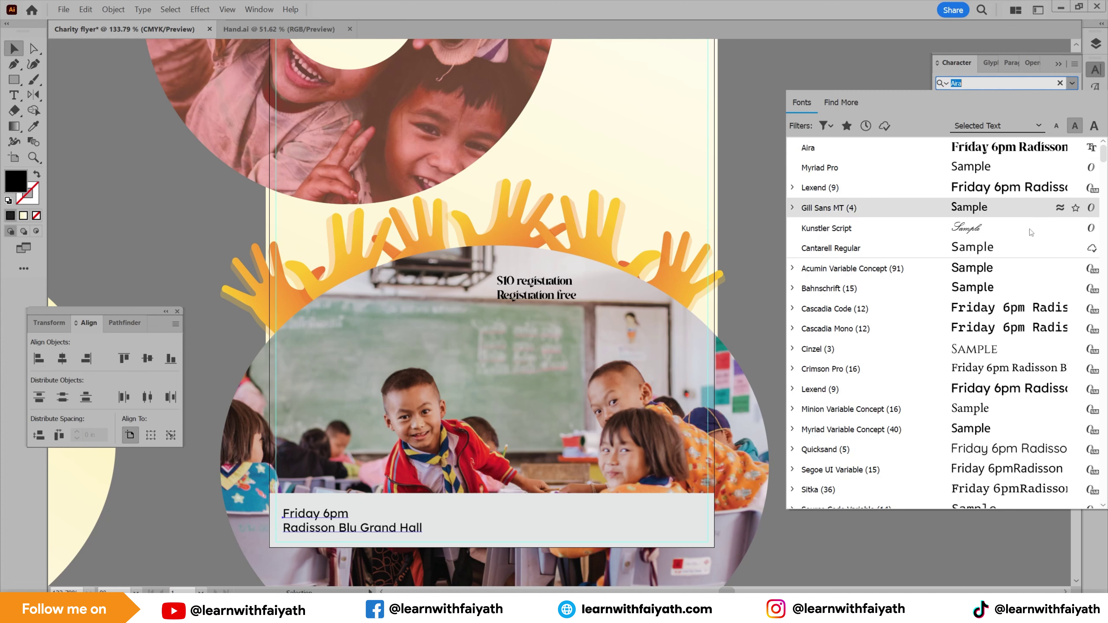
pyautogui.click(890, 196)
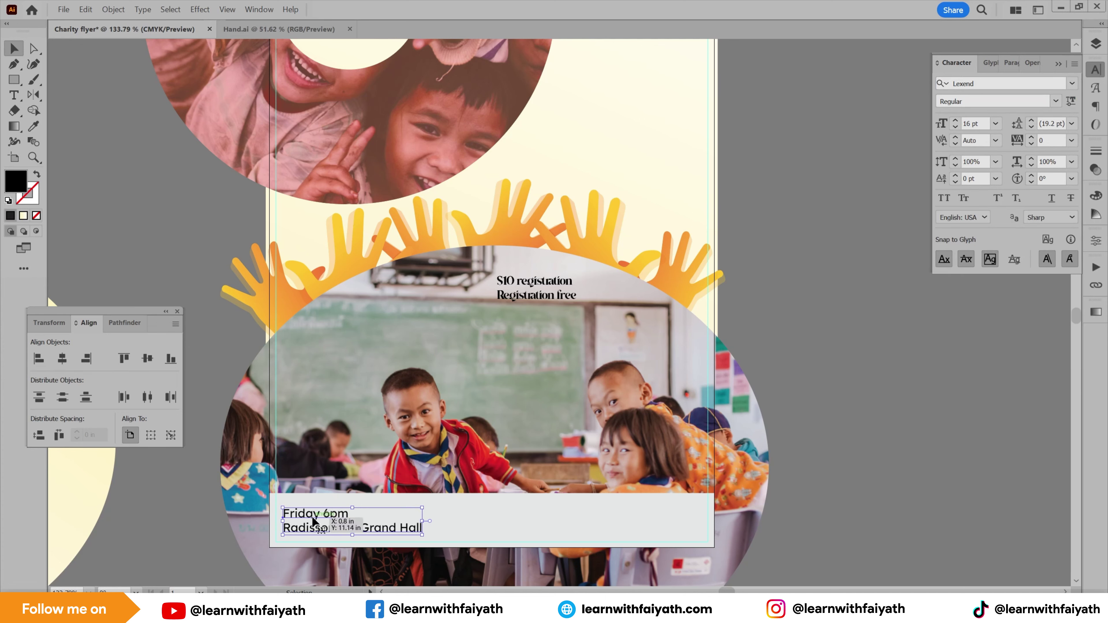
# Set the "Friday 6pm" line on the grey bar to 18 pt in the SemiBold style.
pyautogui.doubleClick(334, 514)
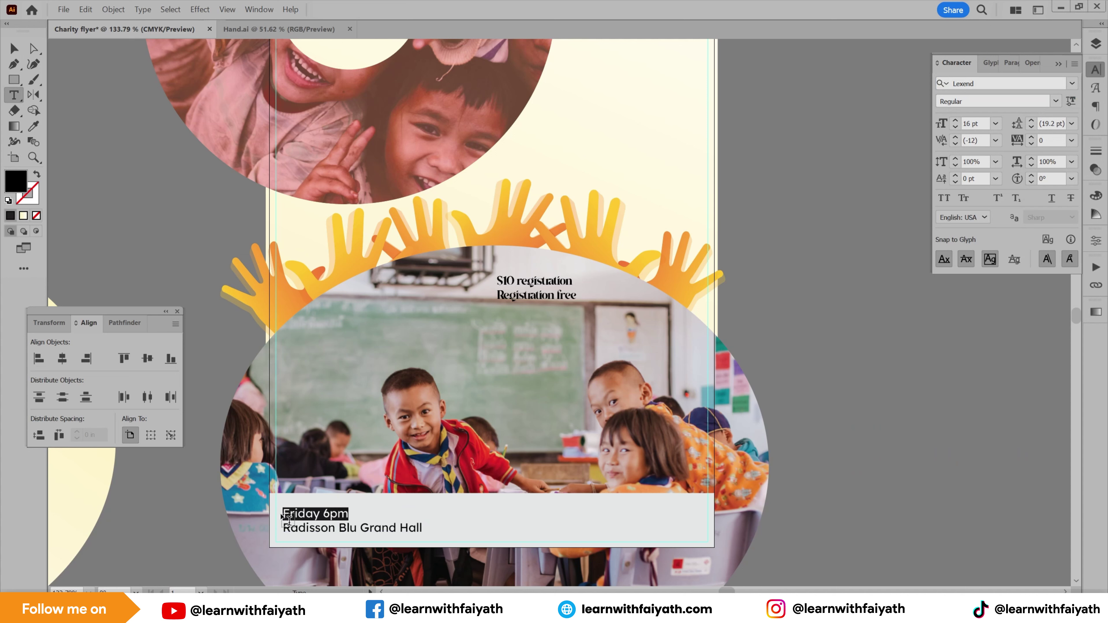
pyautogui.click(954, 121)
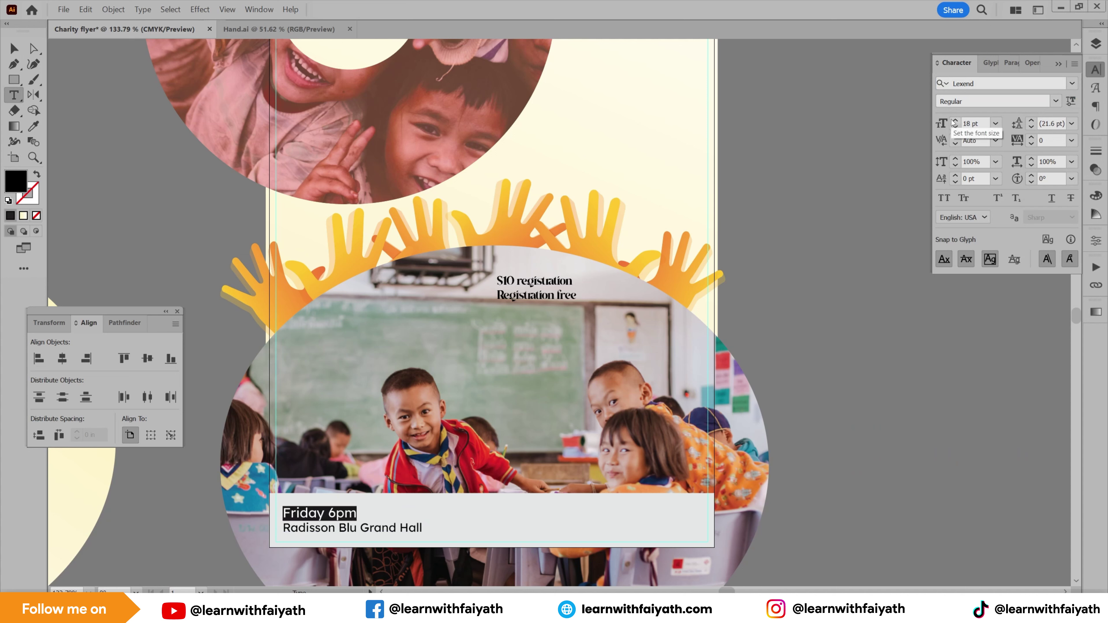
pyautogui.click(1056, 101)
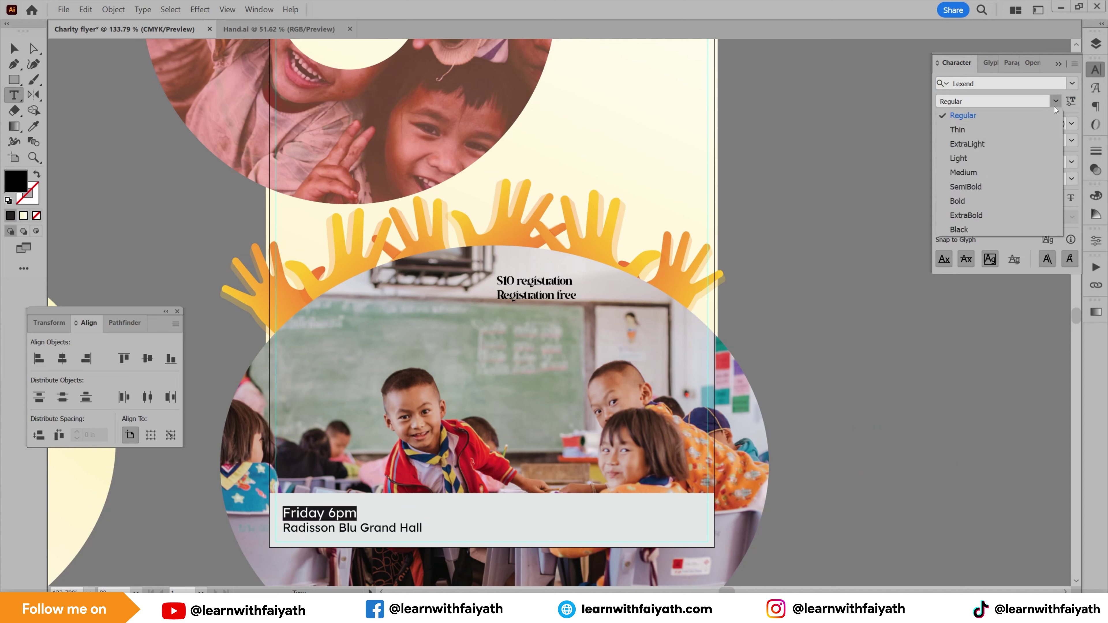
pyautogui.click(965, 187)
pyautogui.press('Escape')
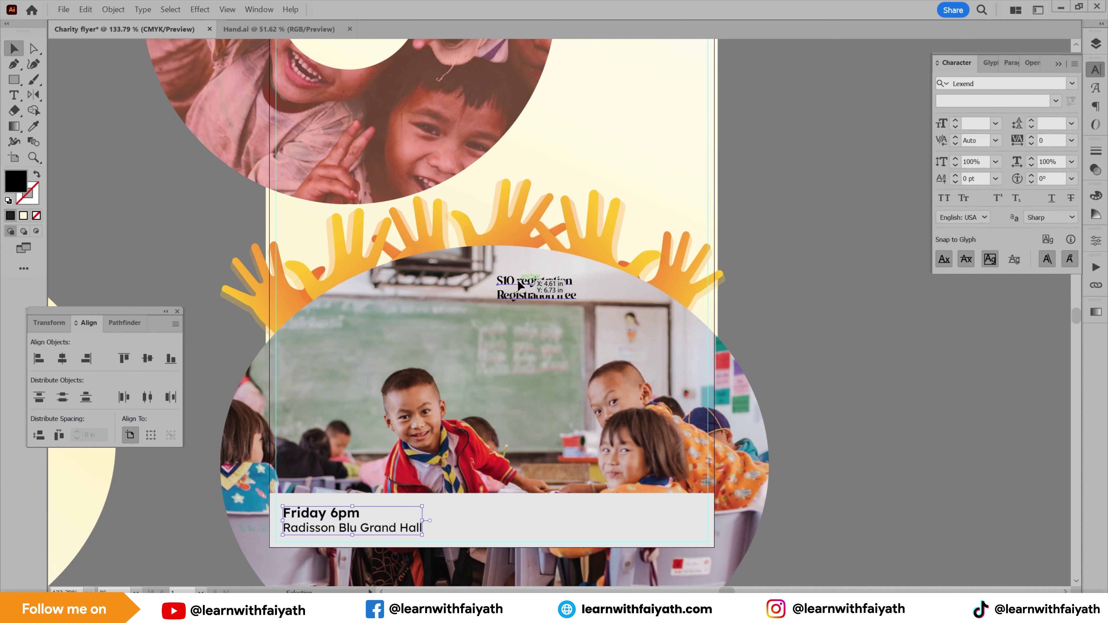
# Place the registration text at the grey bar's right end and match its style to the "Friday 6pm" line.
pyautogui.moveTo(531, 291); pyautogui.dragTo(620, 517)
pyautogui.press('i')
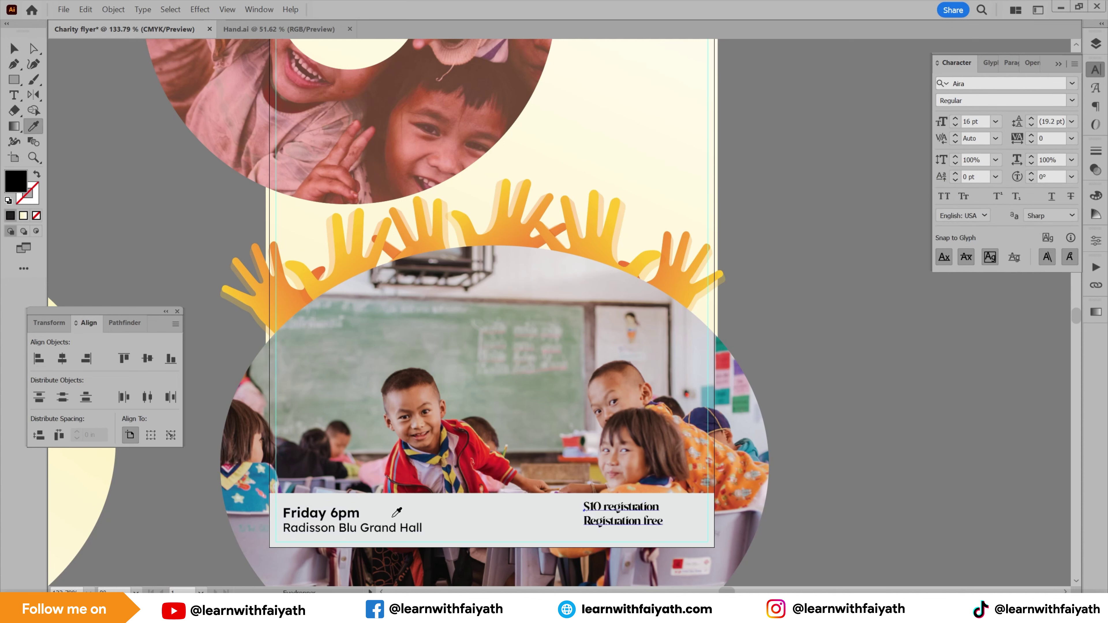
pyautogui.click(352, 515)
pyautogui.press('v')
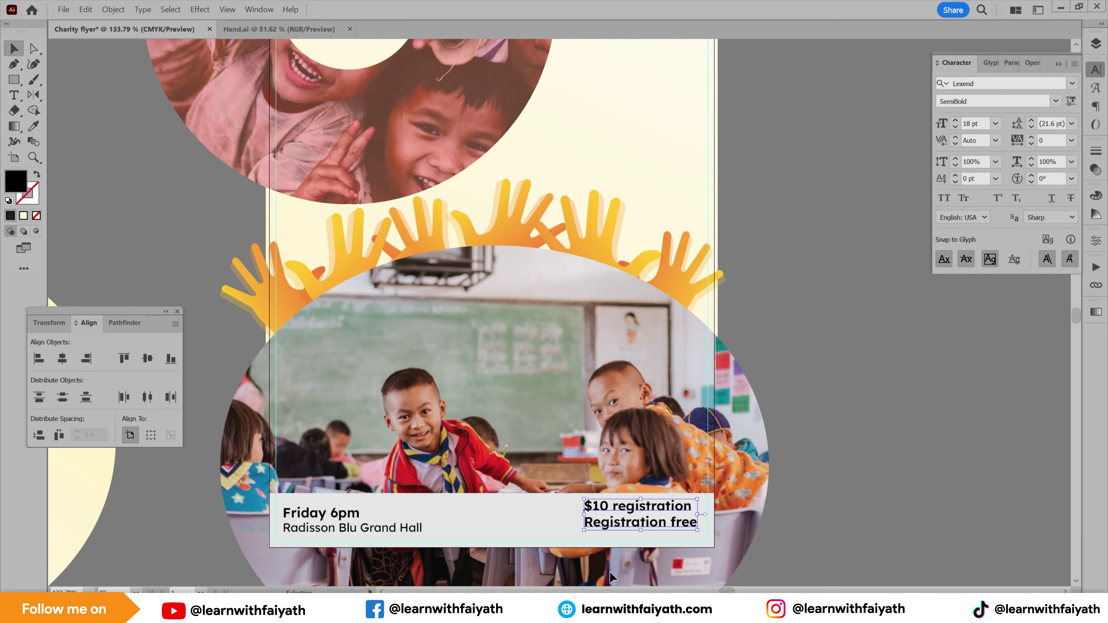
pyautogui.moveTo(665, 524); pyautogui.dragTo(661, 531)
# Match the "Registration free" line's text style to the "Radisson Blu Grand Hall" line.
pyautogui.press('t')
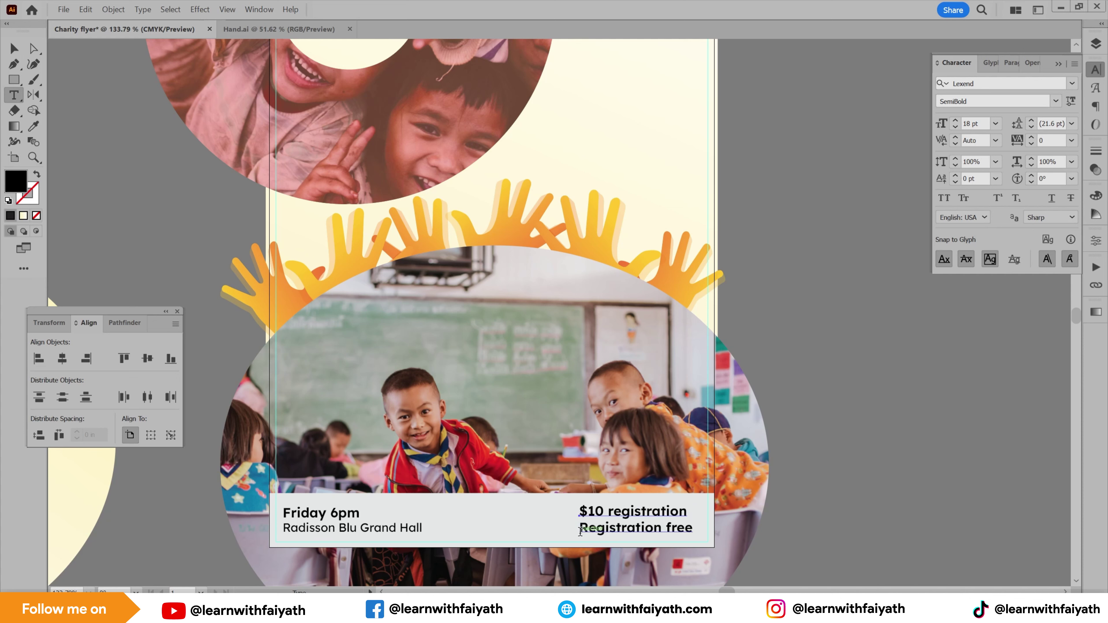
pyautogui.moveTo(580, 530); pyautogui.dragTo(699, 530)
pyautogui.click(36, 126)
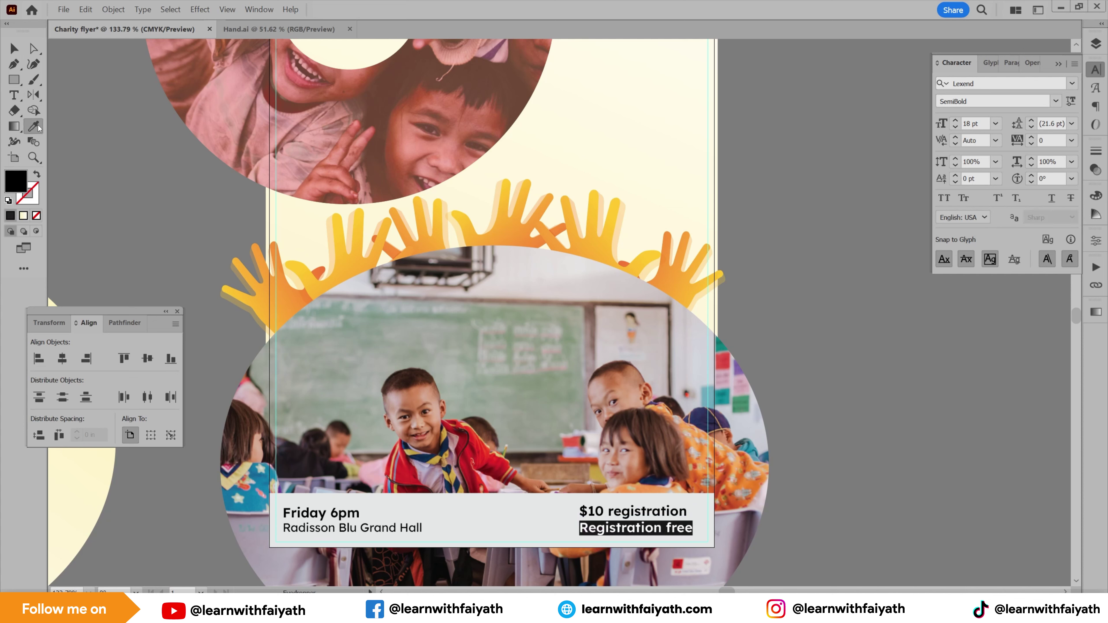
pyautogui.click(346, 529)
pyautogui.press('v')
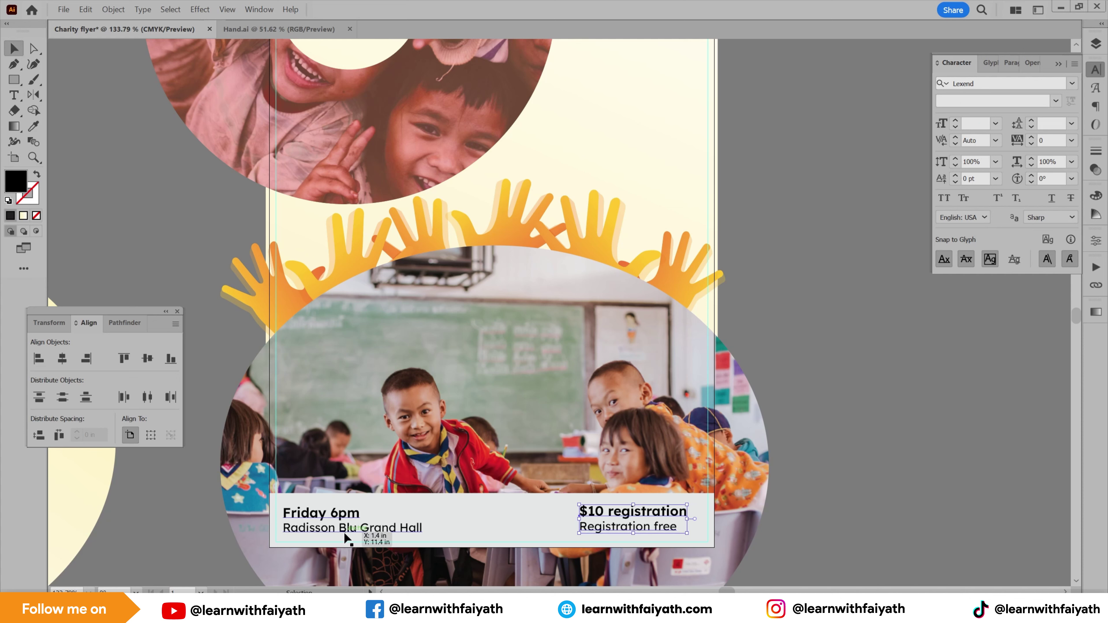
# Bottom-align the event and registration texts on the grey bar and set them against the left and right margin guides.
pyautogui.keyDown('shift'); pyautogui.click(358, 528); pyautogui.keyUp('shift')
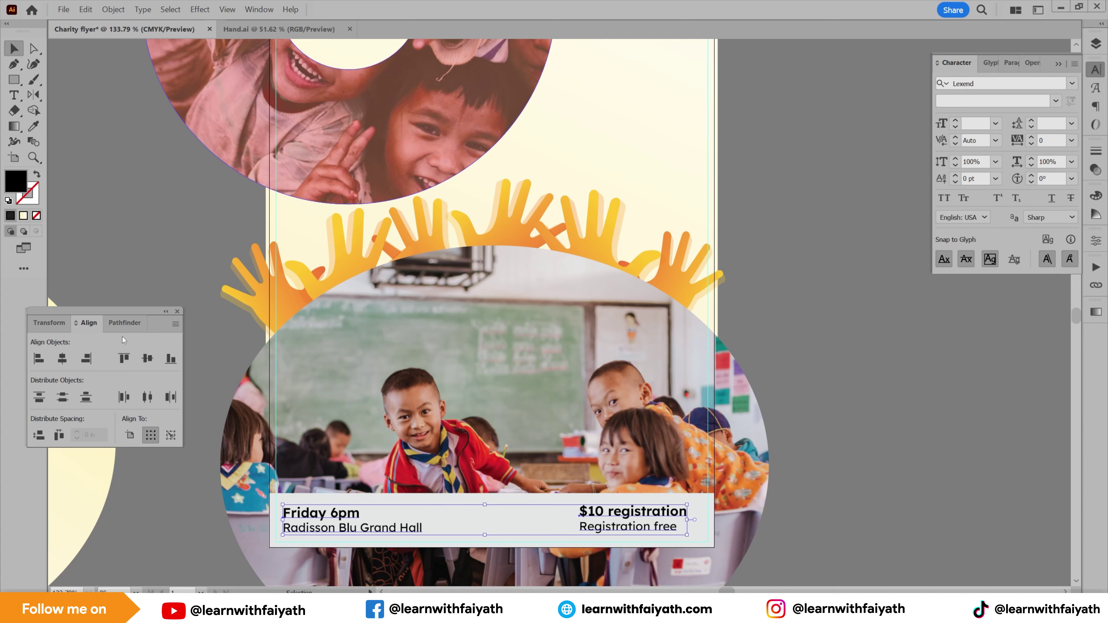
pyautogui.click(170, 359)
pyautogui.moveTo(660, 522); pyautogui.dragTo(681, 521)
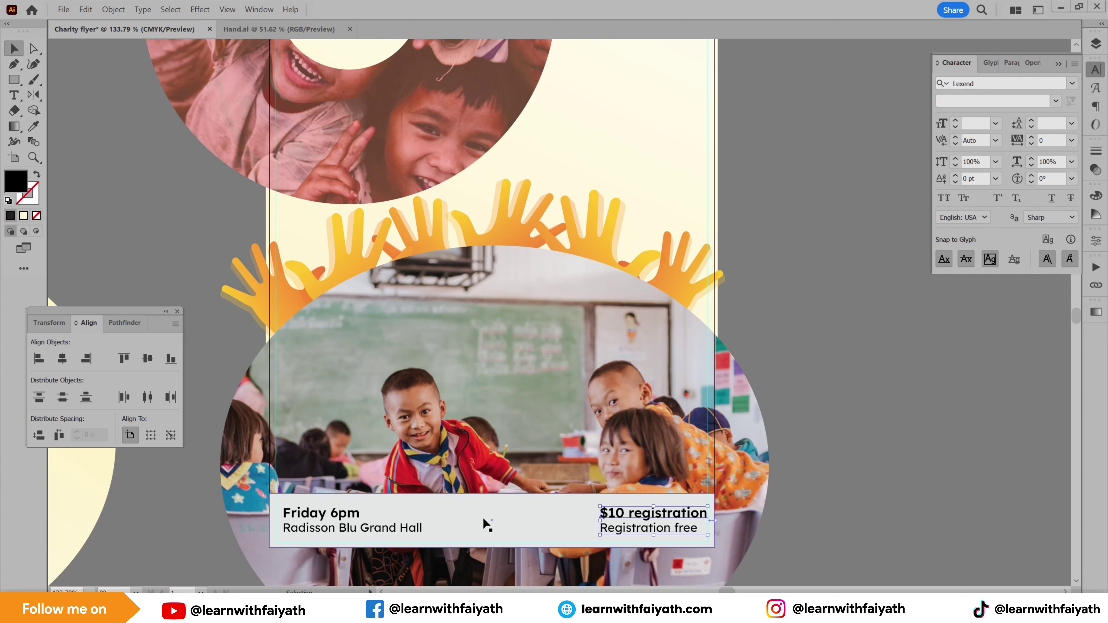
pyautogui.keyDown('shift'); pyautogui.click(419, 528); pyautogui.keyUp('shift')
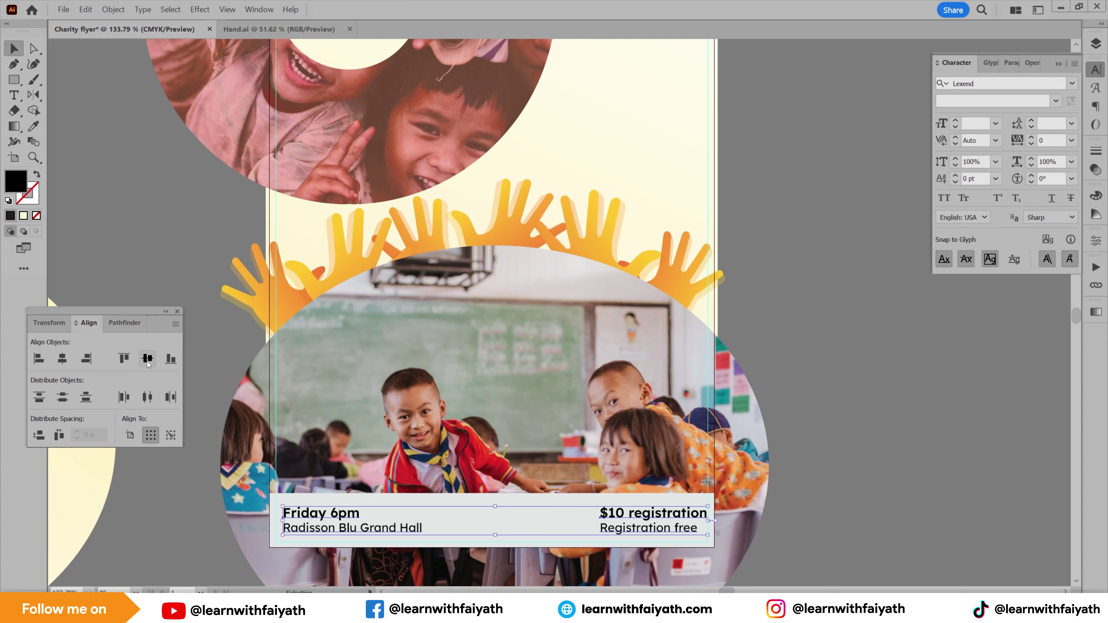
pyautogui.click(866, 480)
pyautogui.moveTo(334, 521); pyautogui.dragTo(324, 518)
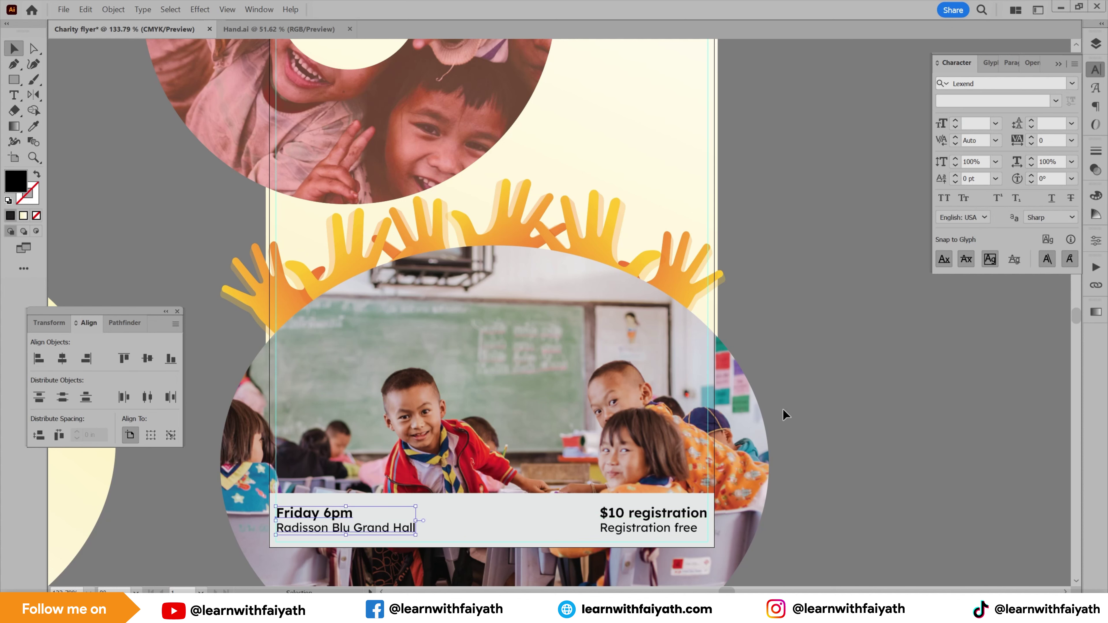
pyautogui.click(784, 413)
# Move the "$10 registration" text from the grey bar to the cream area just below the Phoenix Charity logo.
pyautogui.moveTo(870, 371); pyautogui.dragTo(890, 535)
pyautogui.moveTo(850, 443); pyautogui.dragTo(513, 538)
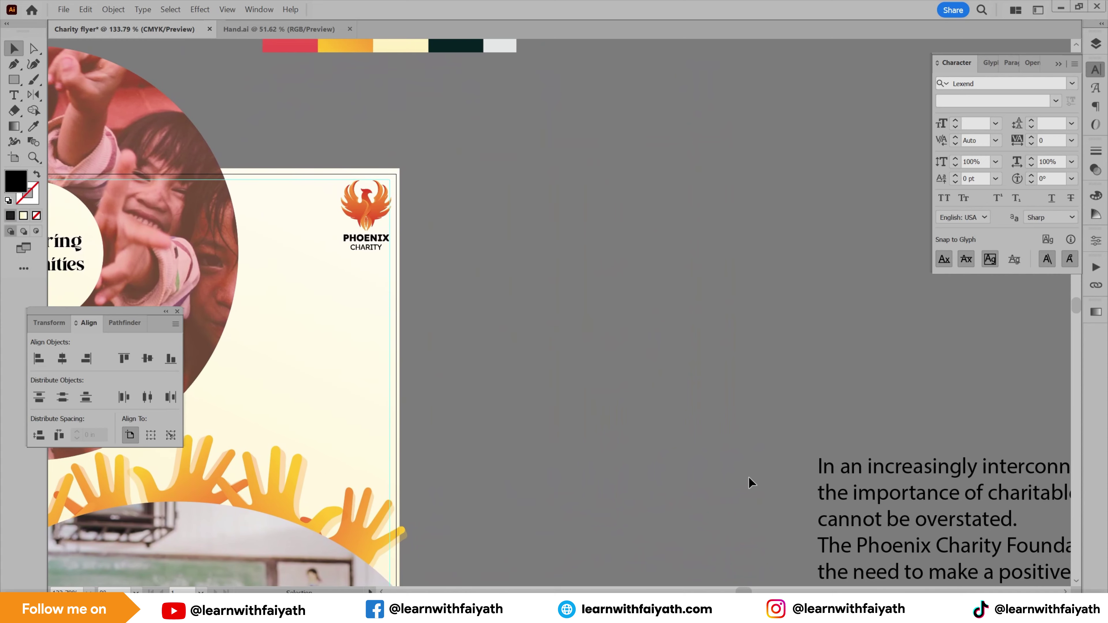
pyautogui.scroll(-2, 752, 480)
pyautogui.moveTo(748, 479); pyautogui.dragTo(779, 338)
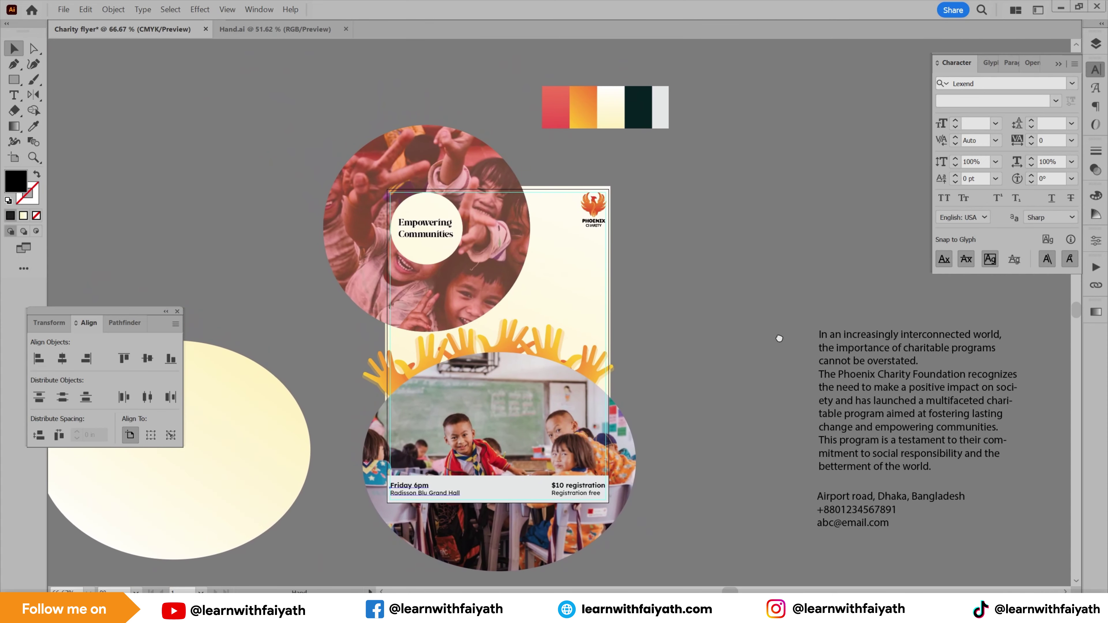
pyautogui.moveTo(604, 485); pyautogui.dragTo(547, 312)
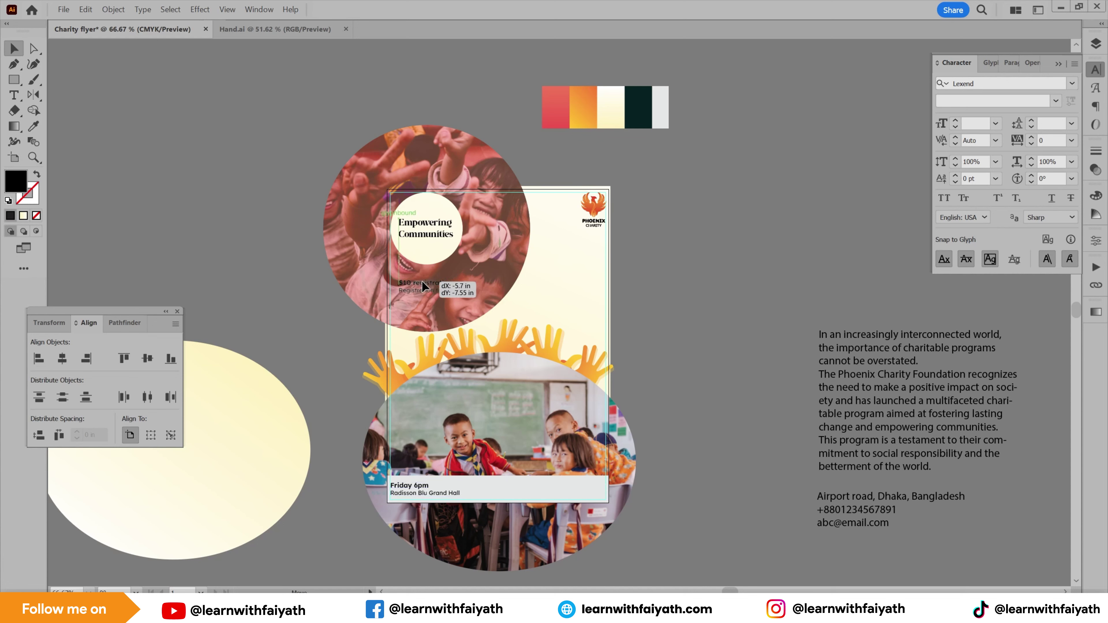
pyautogui.moveTo(574, 246); pyautogui.dragTo(571, 242)
# Move the address, phone and e-mail text from beside the artboard to the grey bar's right end.
pyautogui.click(879, 507)
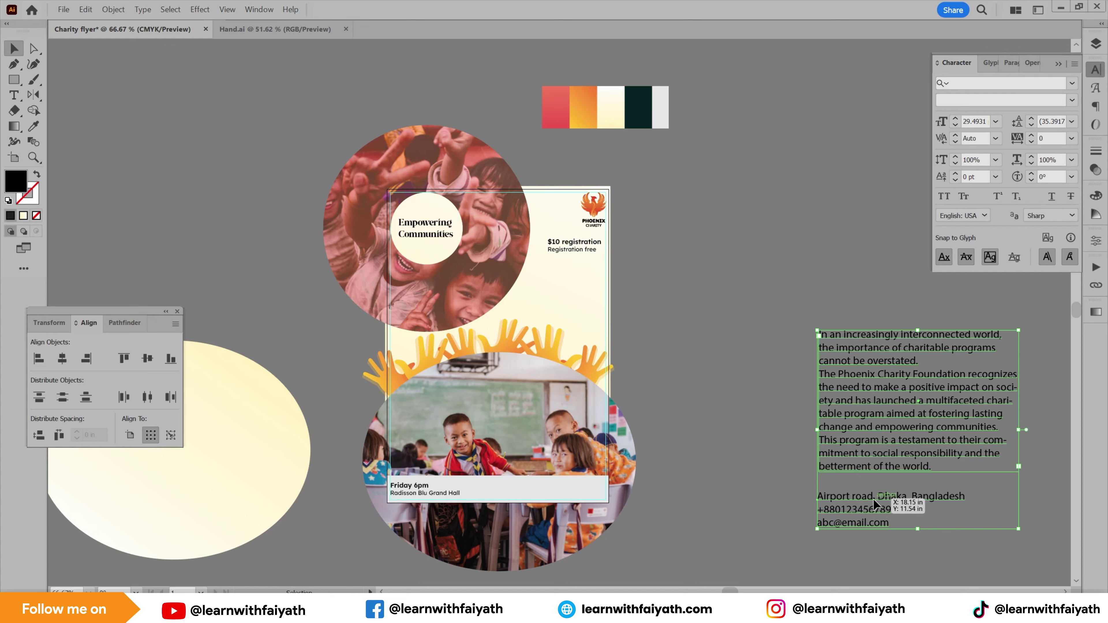
pyautogui.click(734, 465)
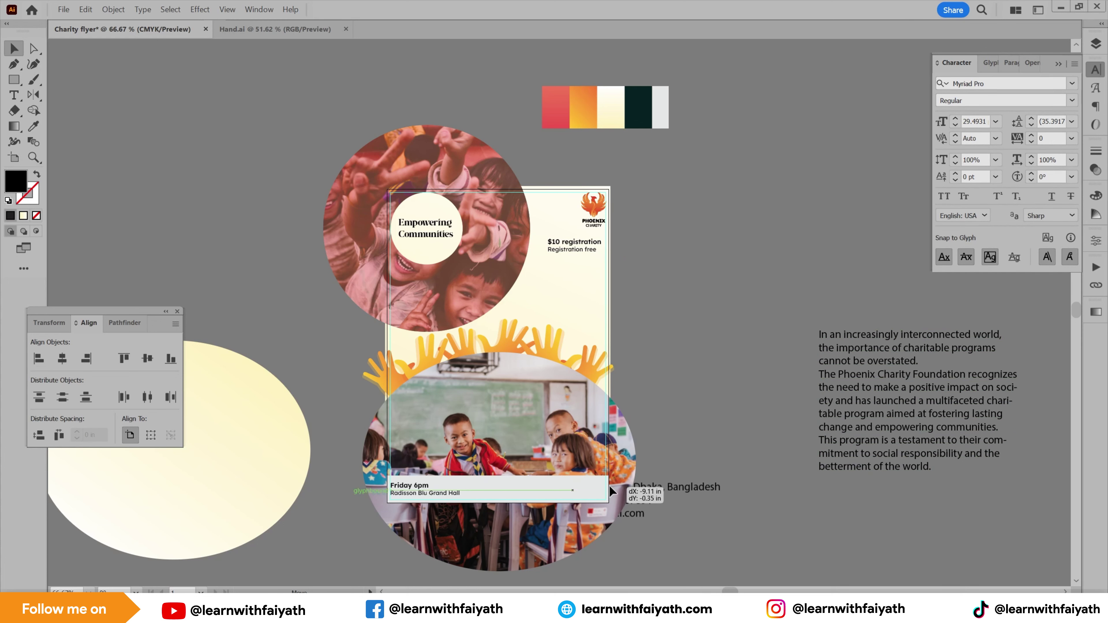